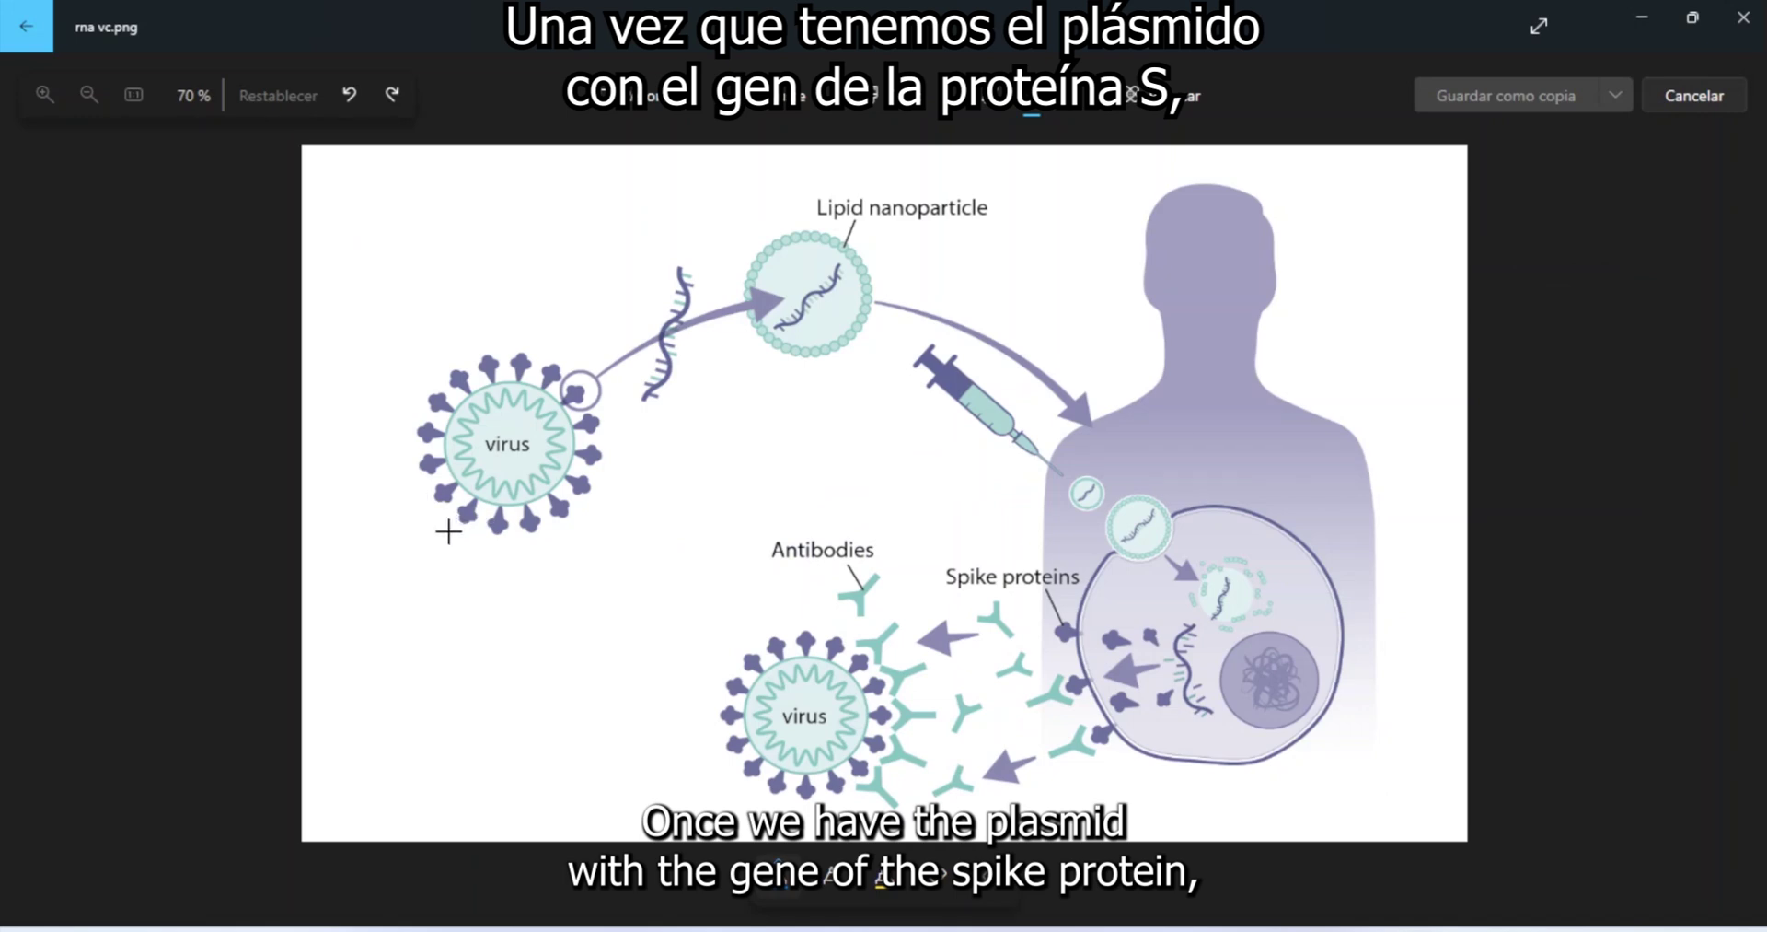
- Handwrite 'T+P' with an upward arrow above it on the vaccine diagram
drag(367, 607, 363, 684)
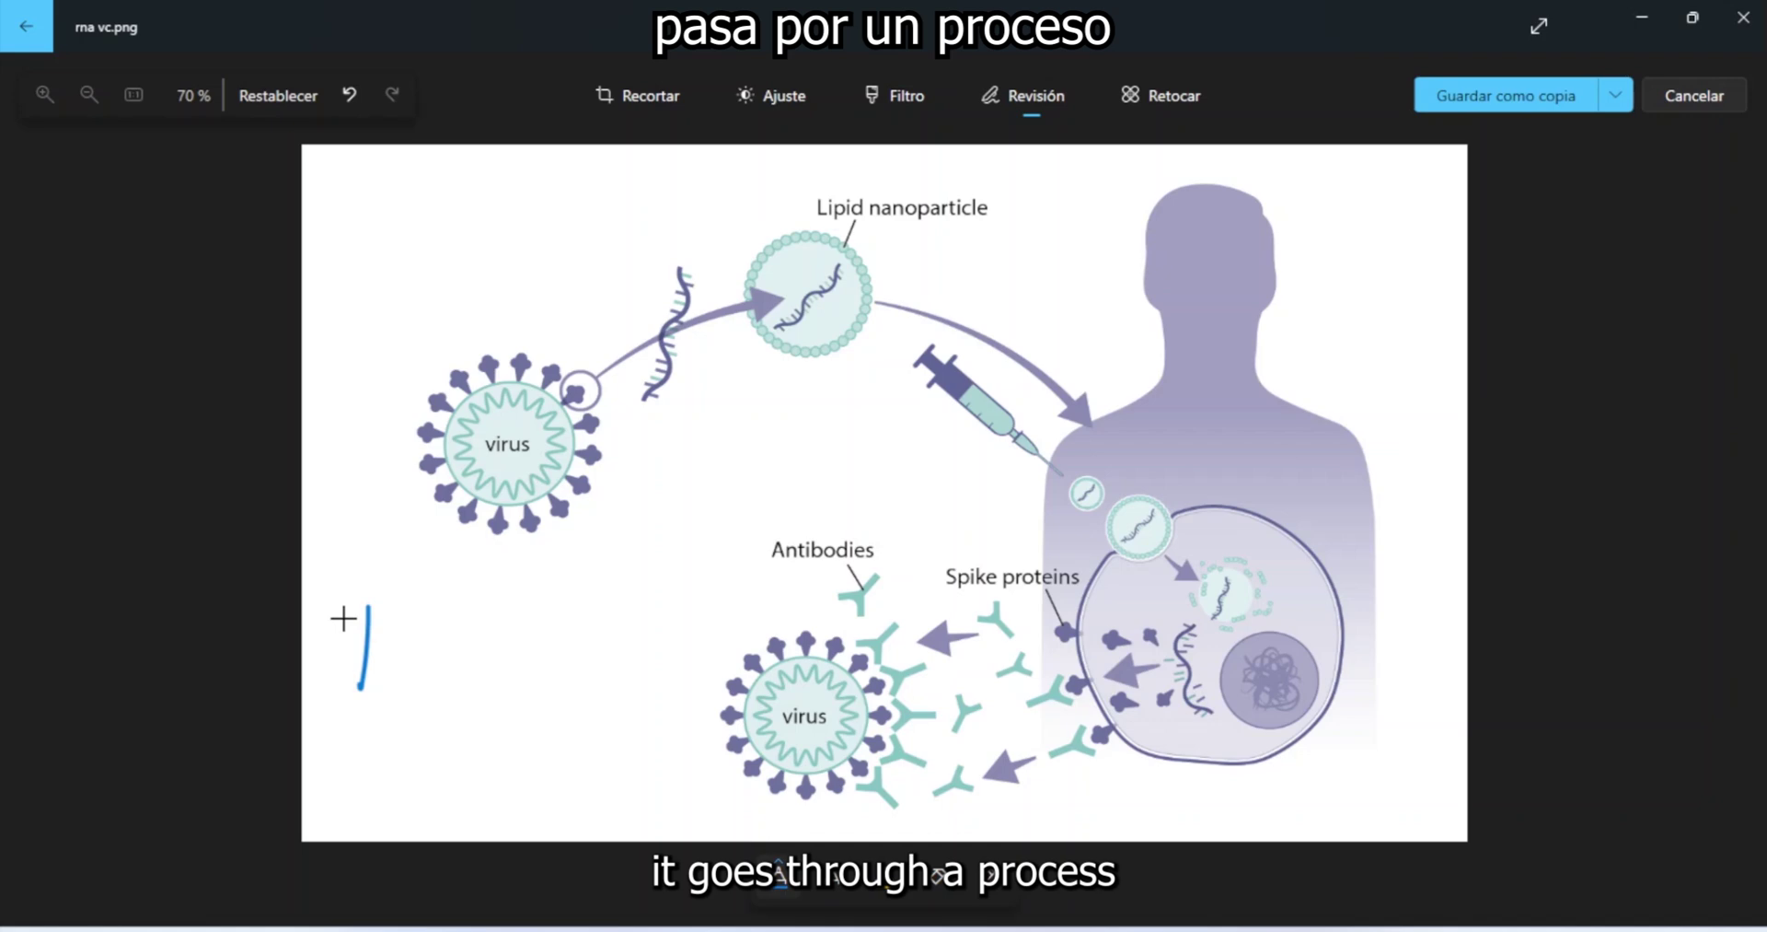
mouse_move(345, 617)
mouse_down()
mouse_move(398, 615)
mouse_move(415, 695)
mouse_move(474, 613)
mouse_move(469, 656)
mouse_up()
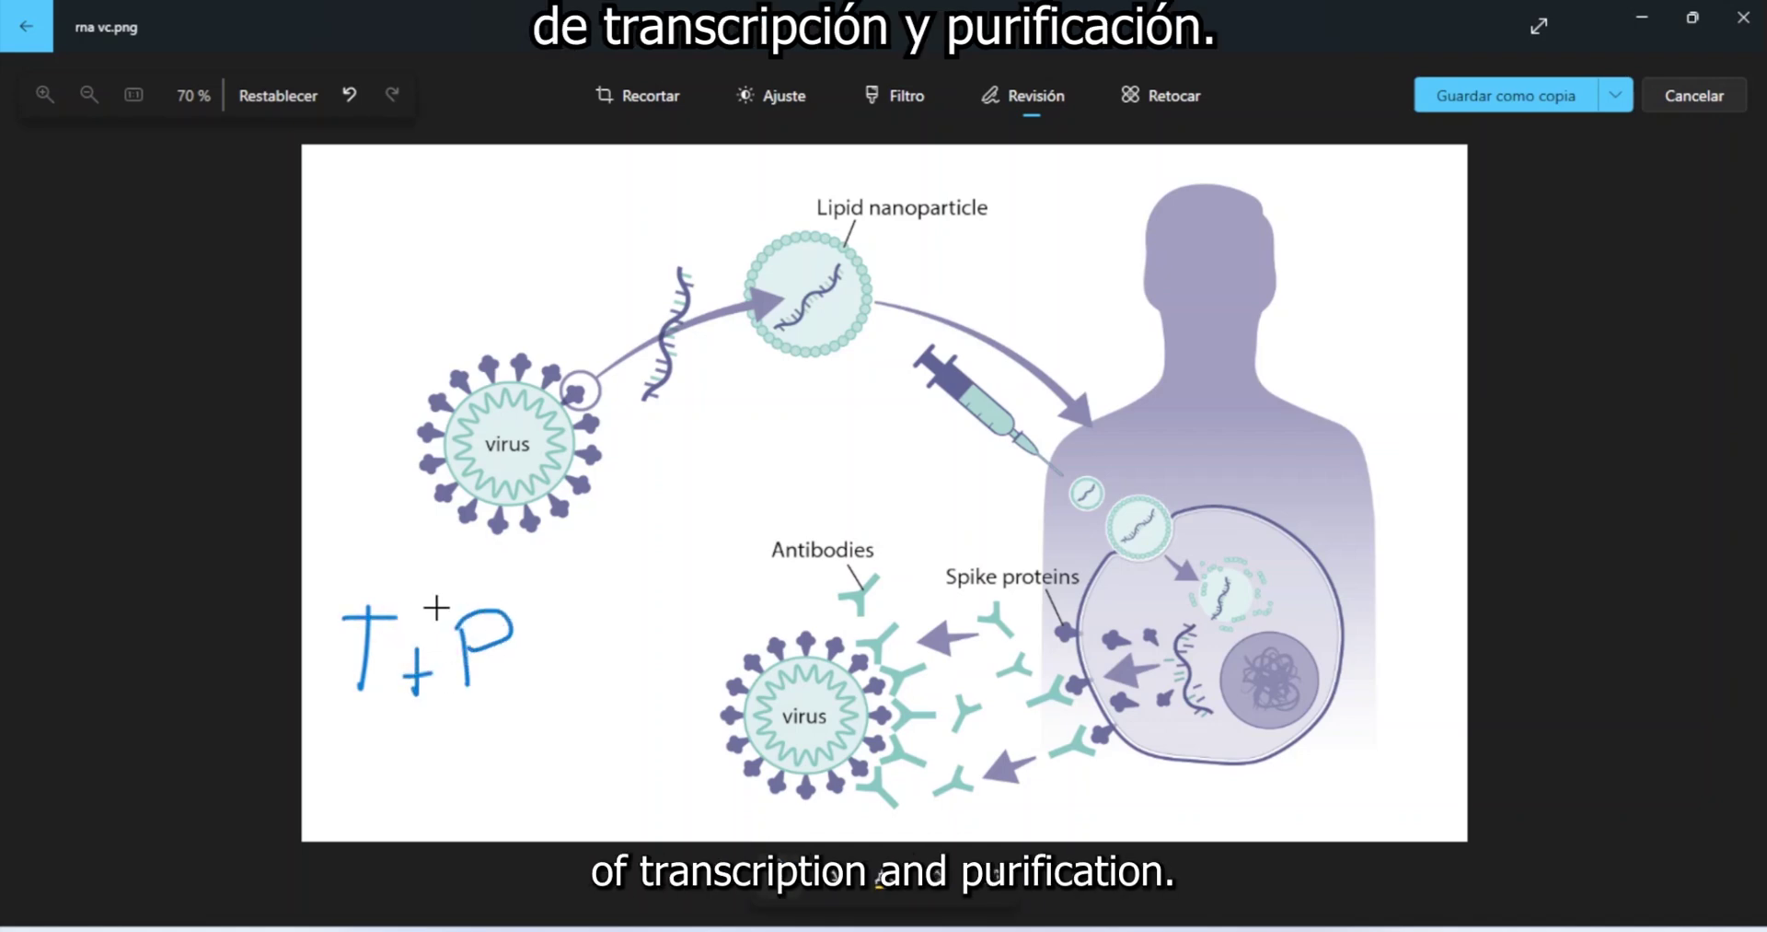
drag(435, 594, 467, 553)
drag(451, 552, 466, 570)
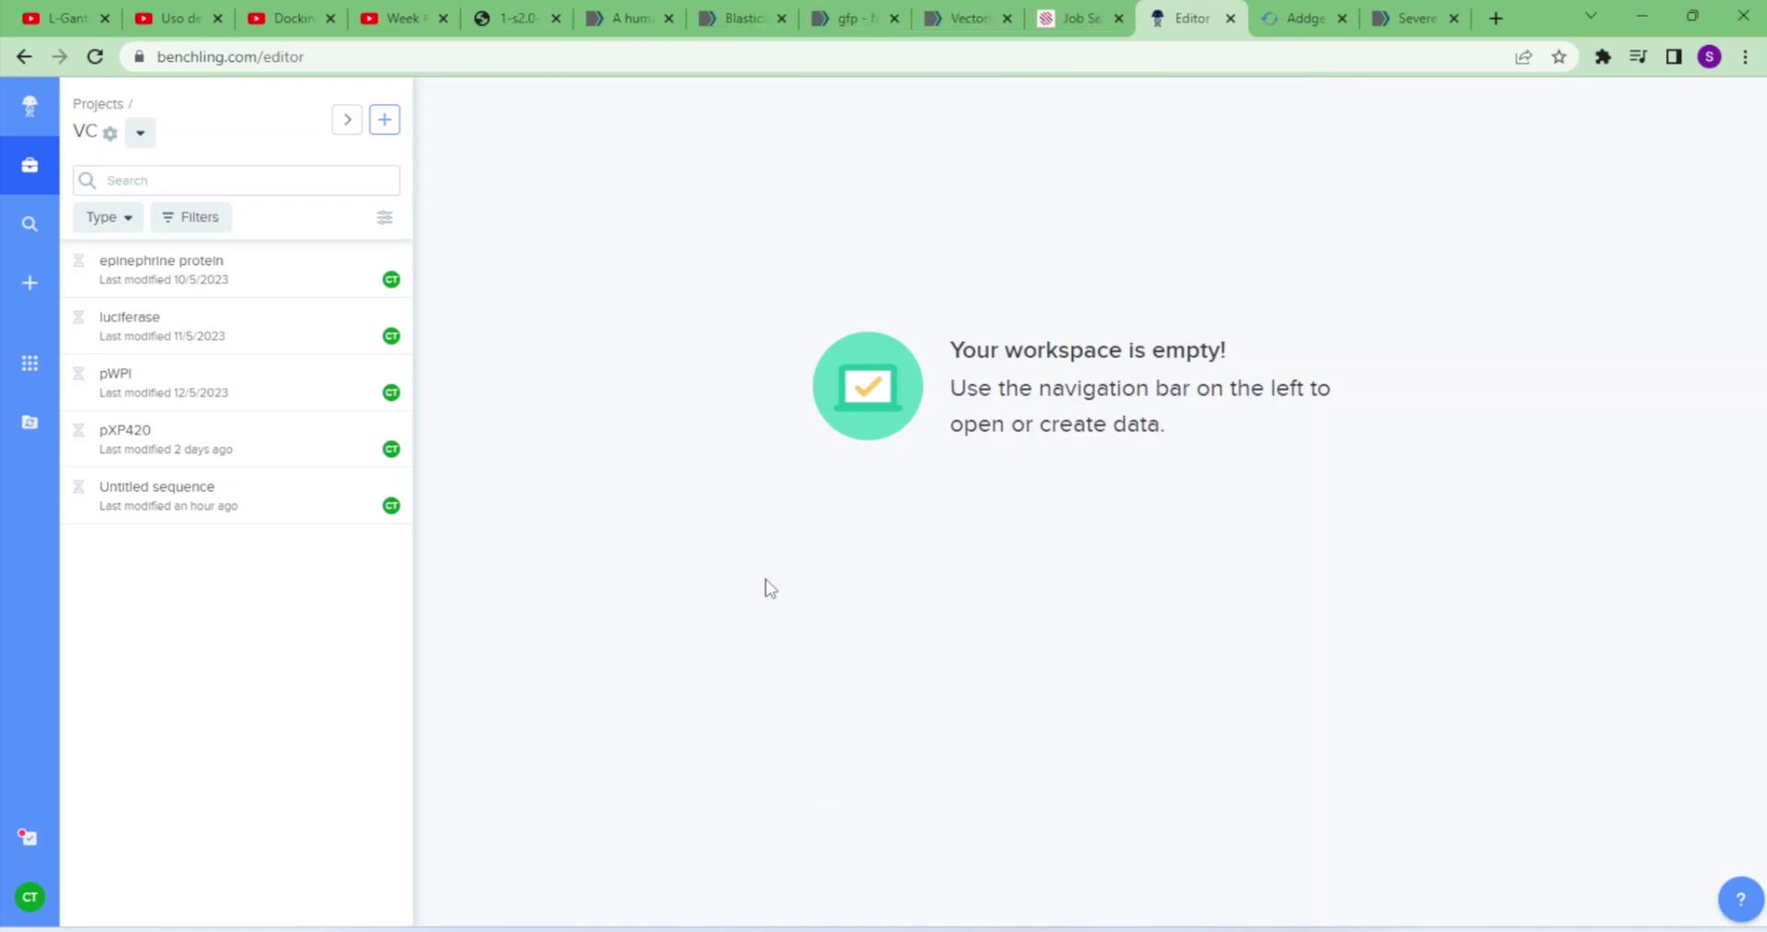
- Open the pXP420 plasmid and hide its 'source' annotation via the Annotations list
click(141, 455)
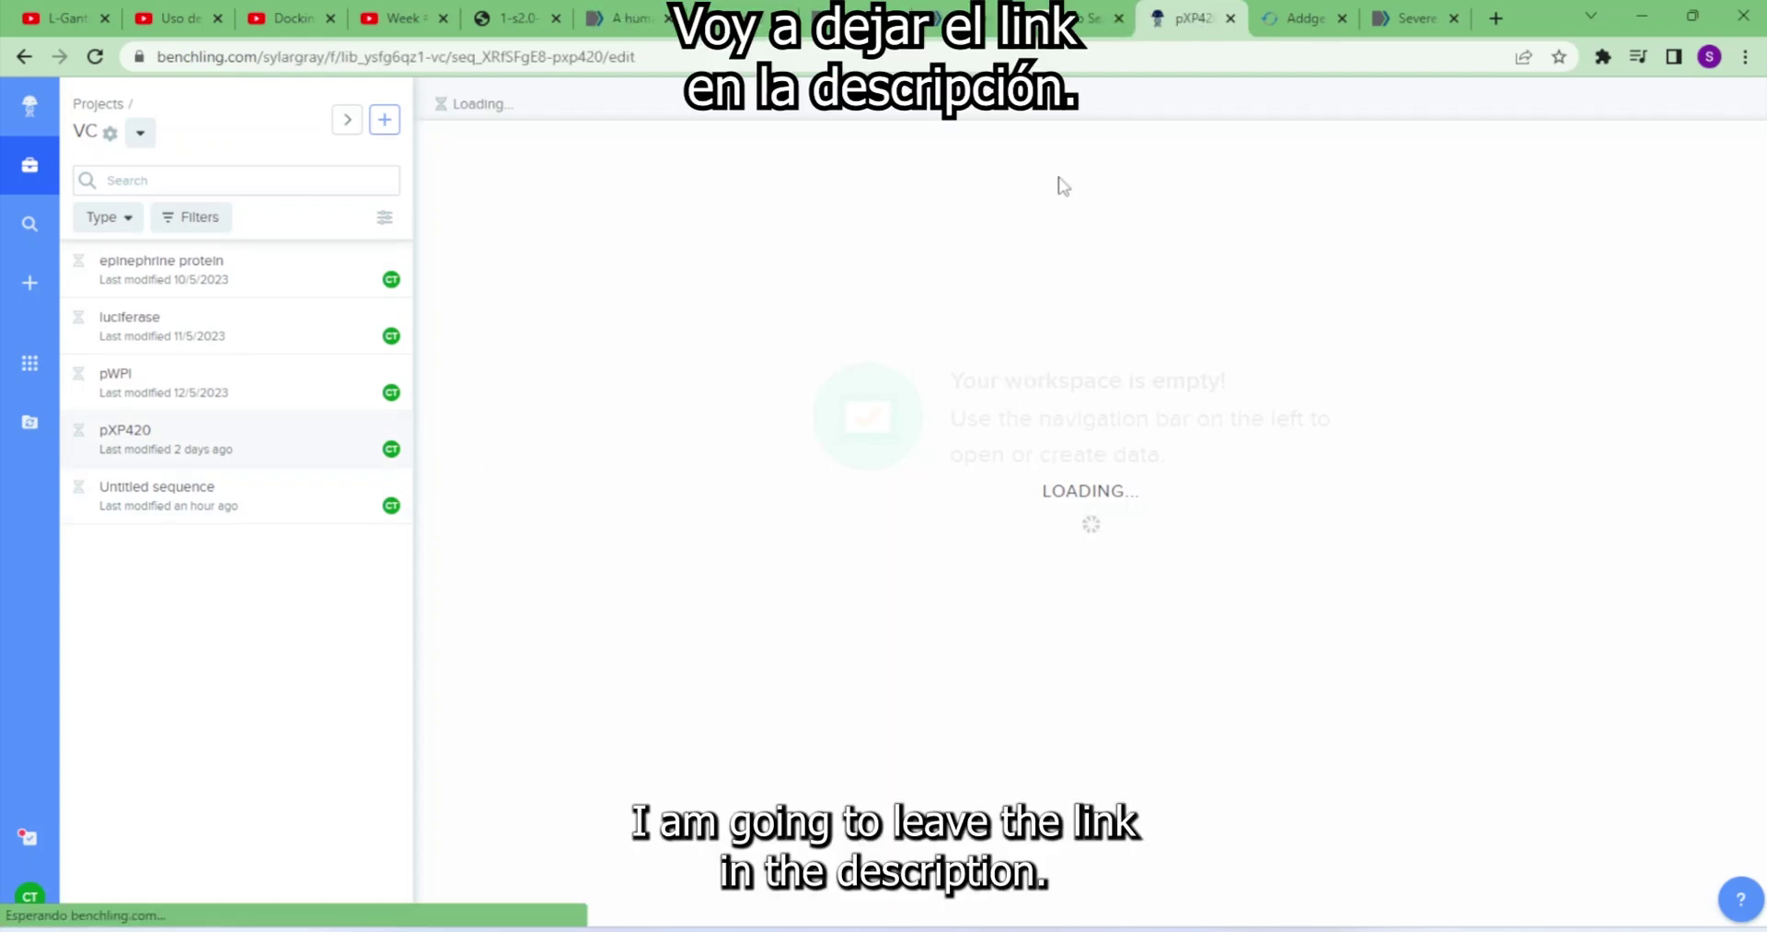
click(1301, 18)
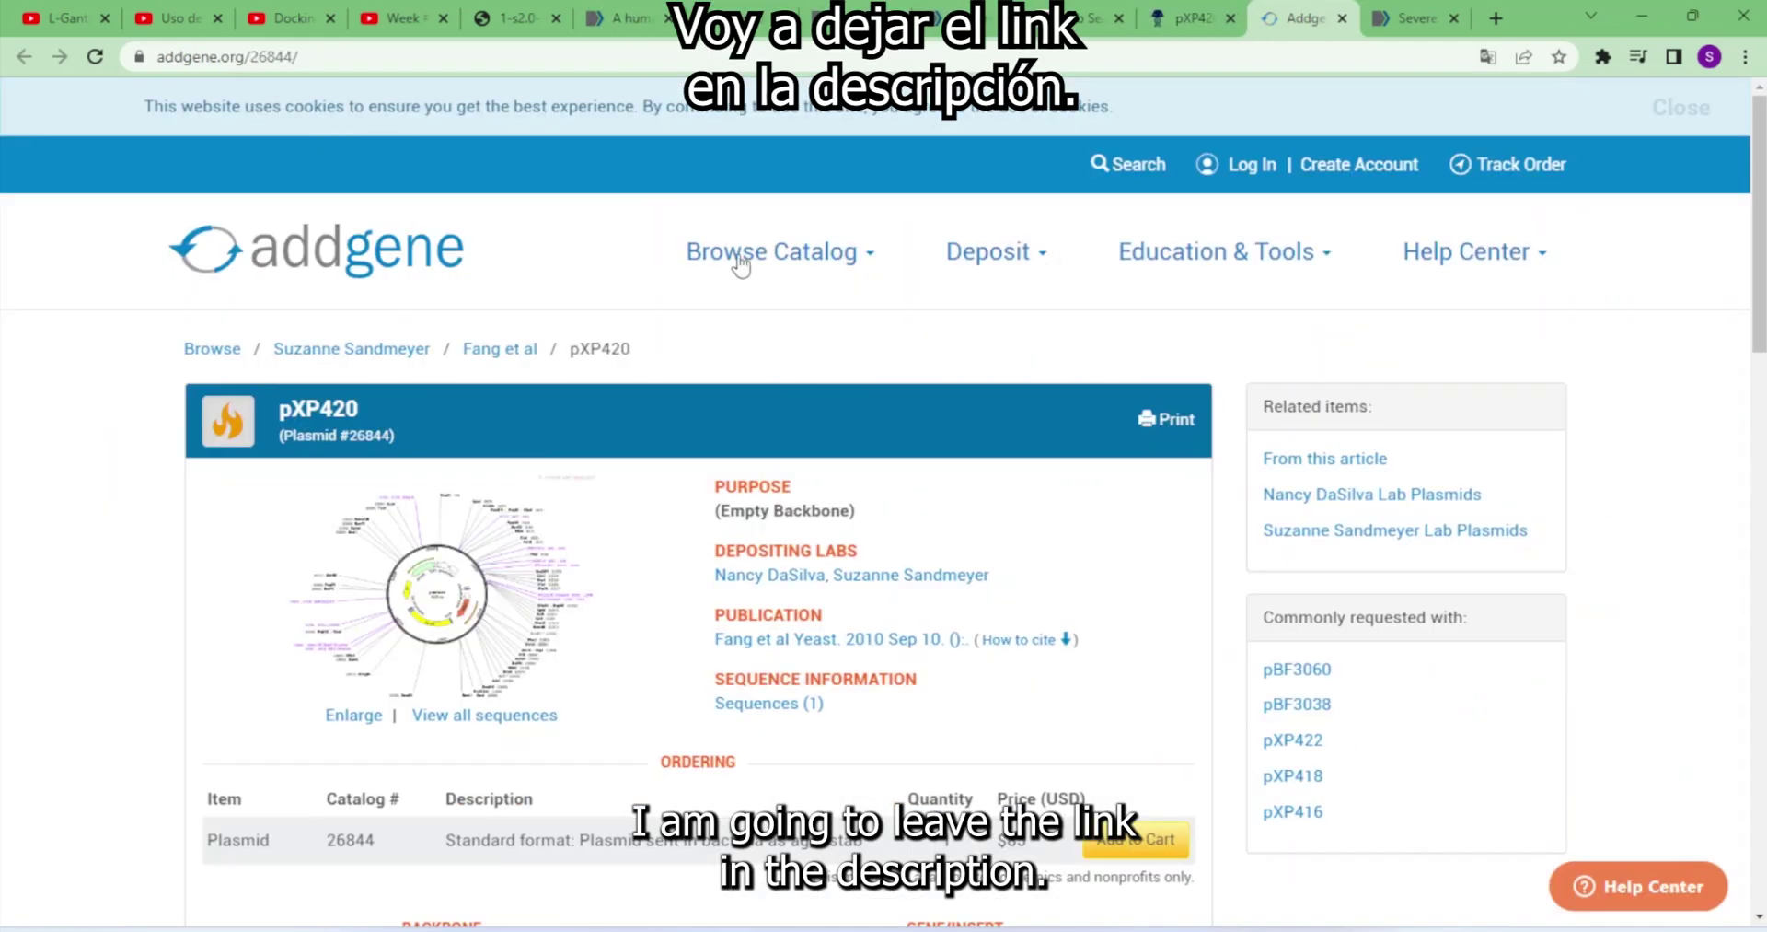
click(1193, 13)
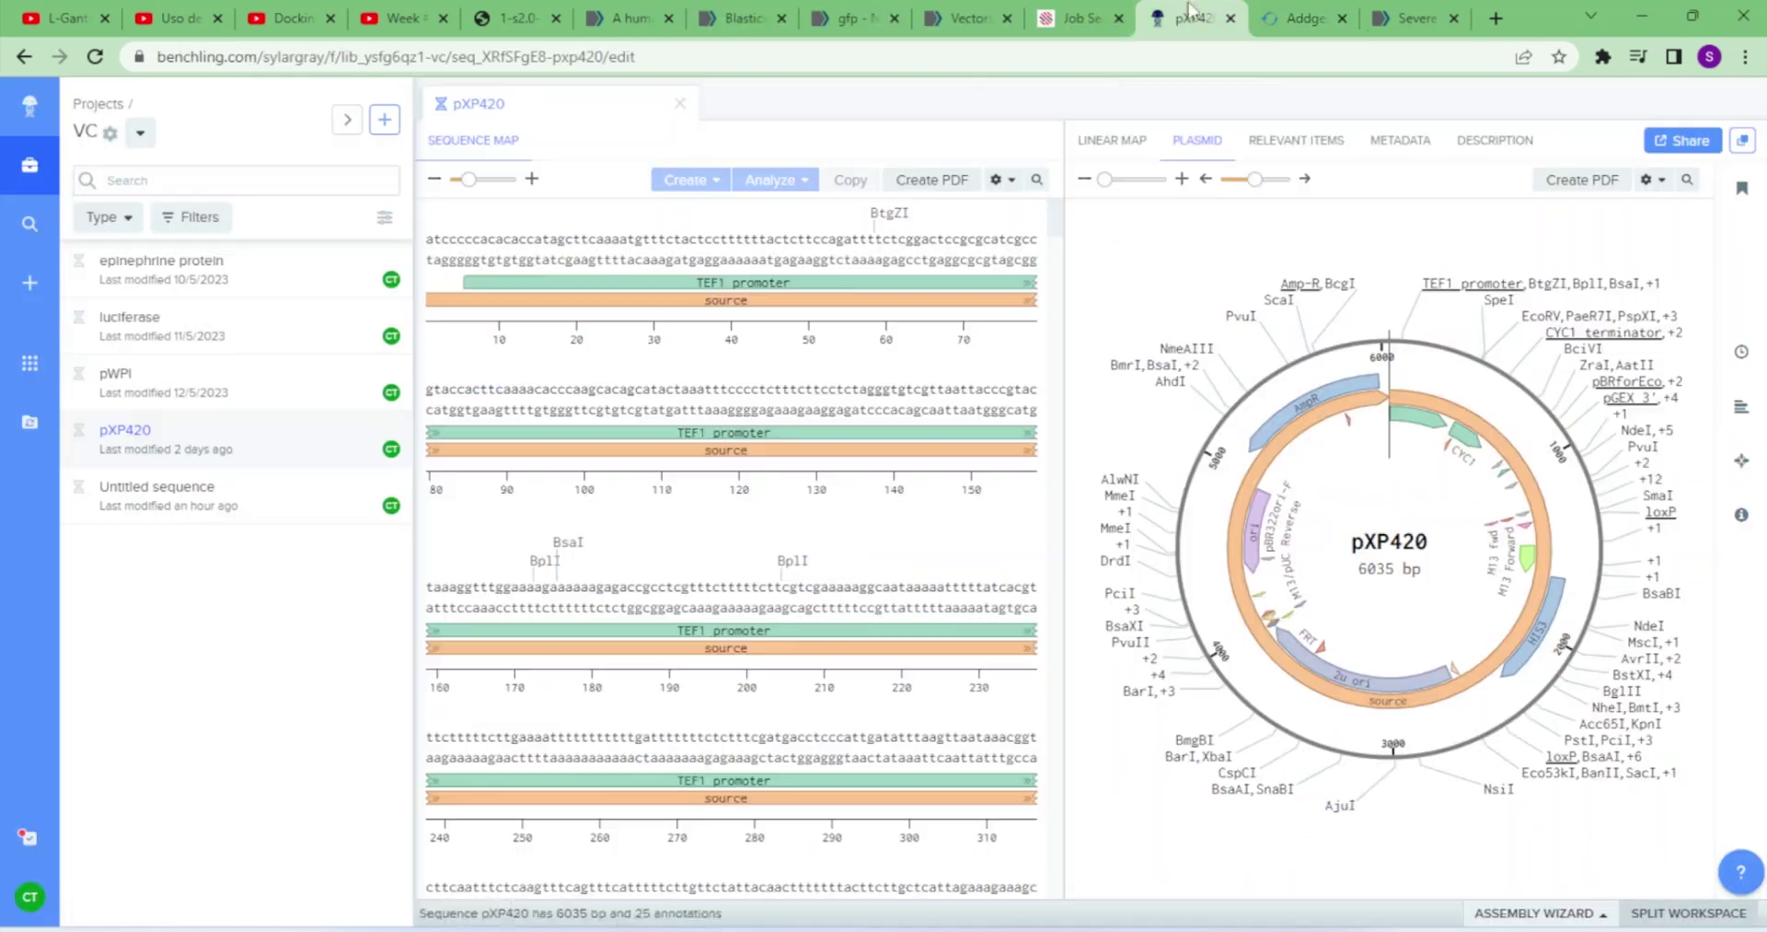
click(1743, 189)
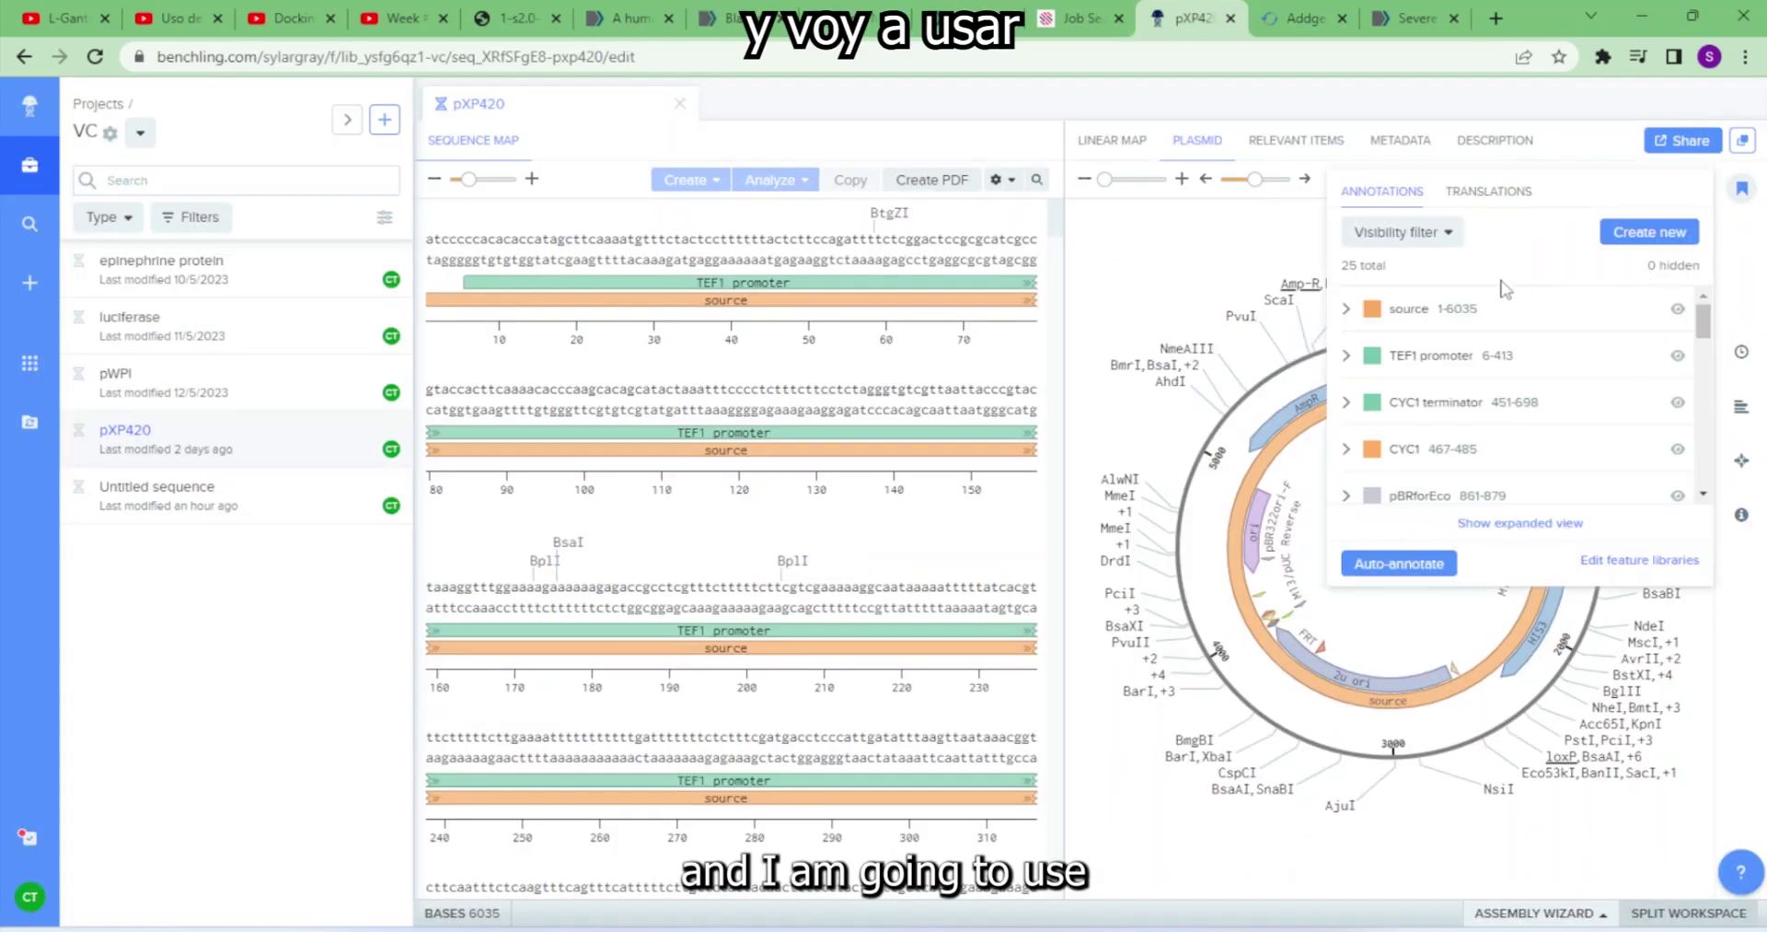
click(1678, 309)
click(1742, 189)
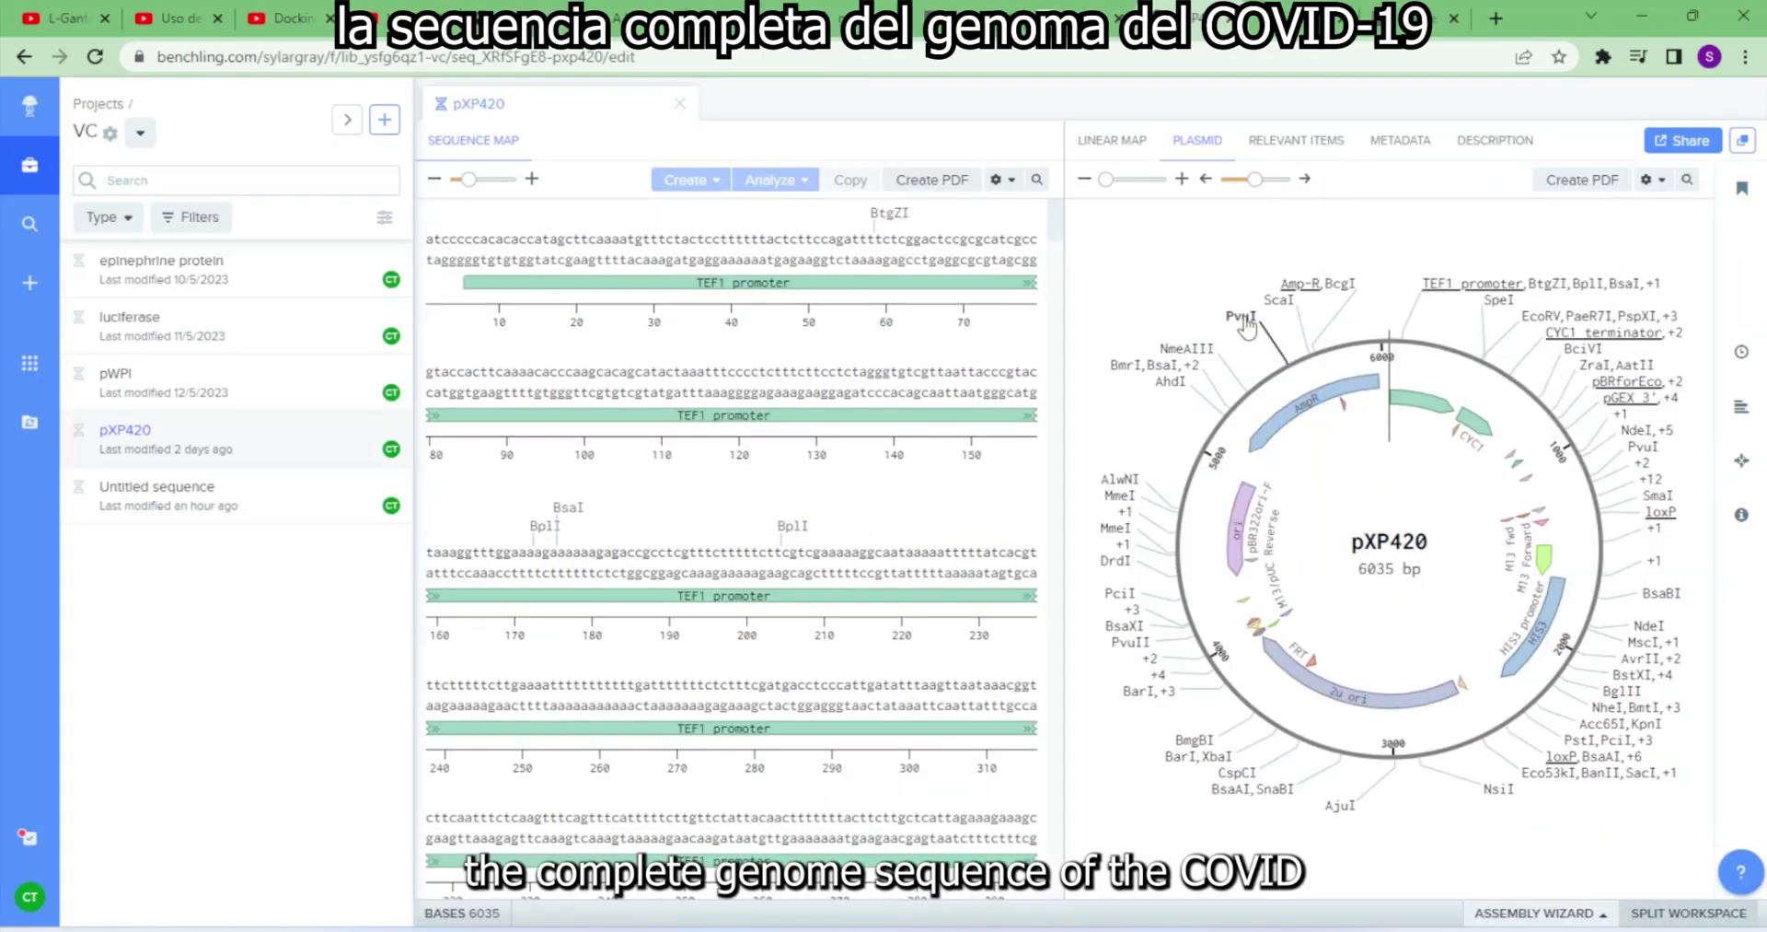
- Select and copy the full ORIGIN sequence of the SARS-CoV-2 Wuhan-Hu-1 NCBI record
click(1373, 14)
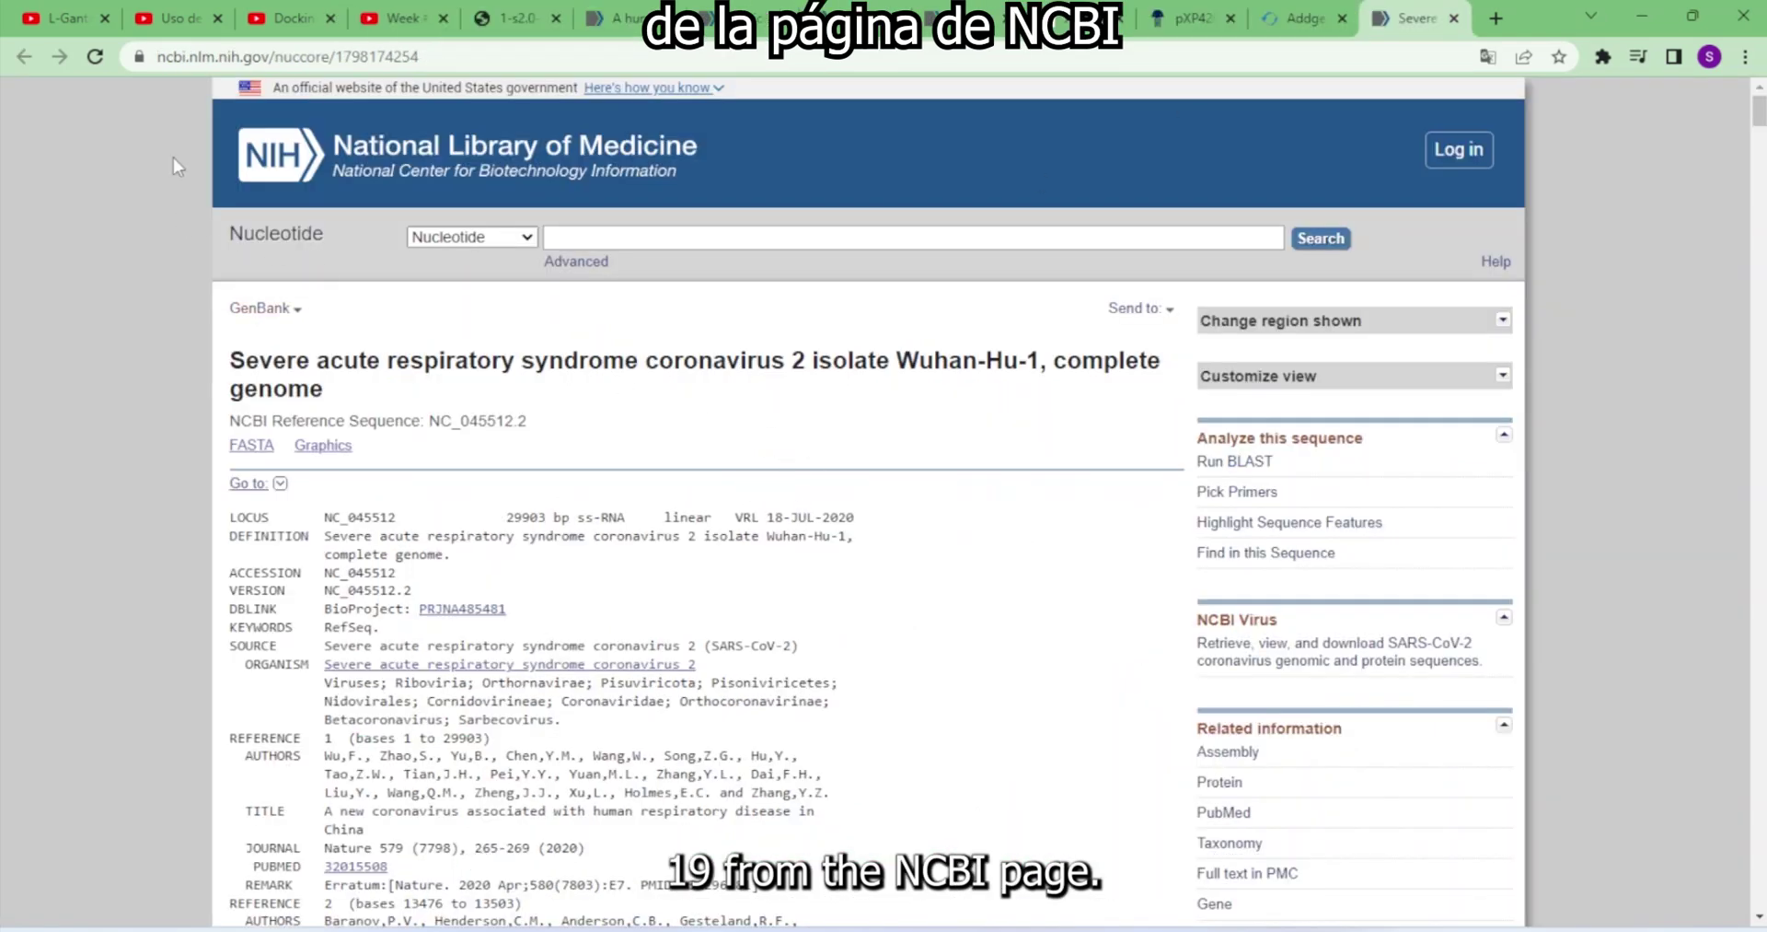
drag(1753, 118, 1694, 561)
drag(290, 368, 572, 517)
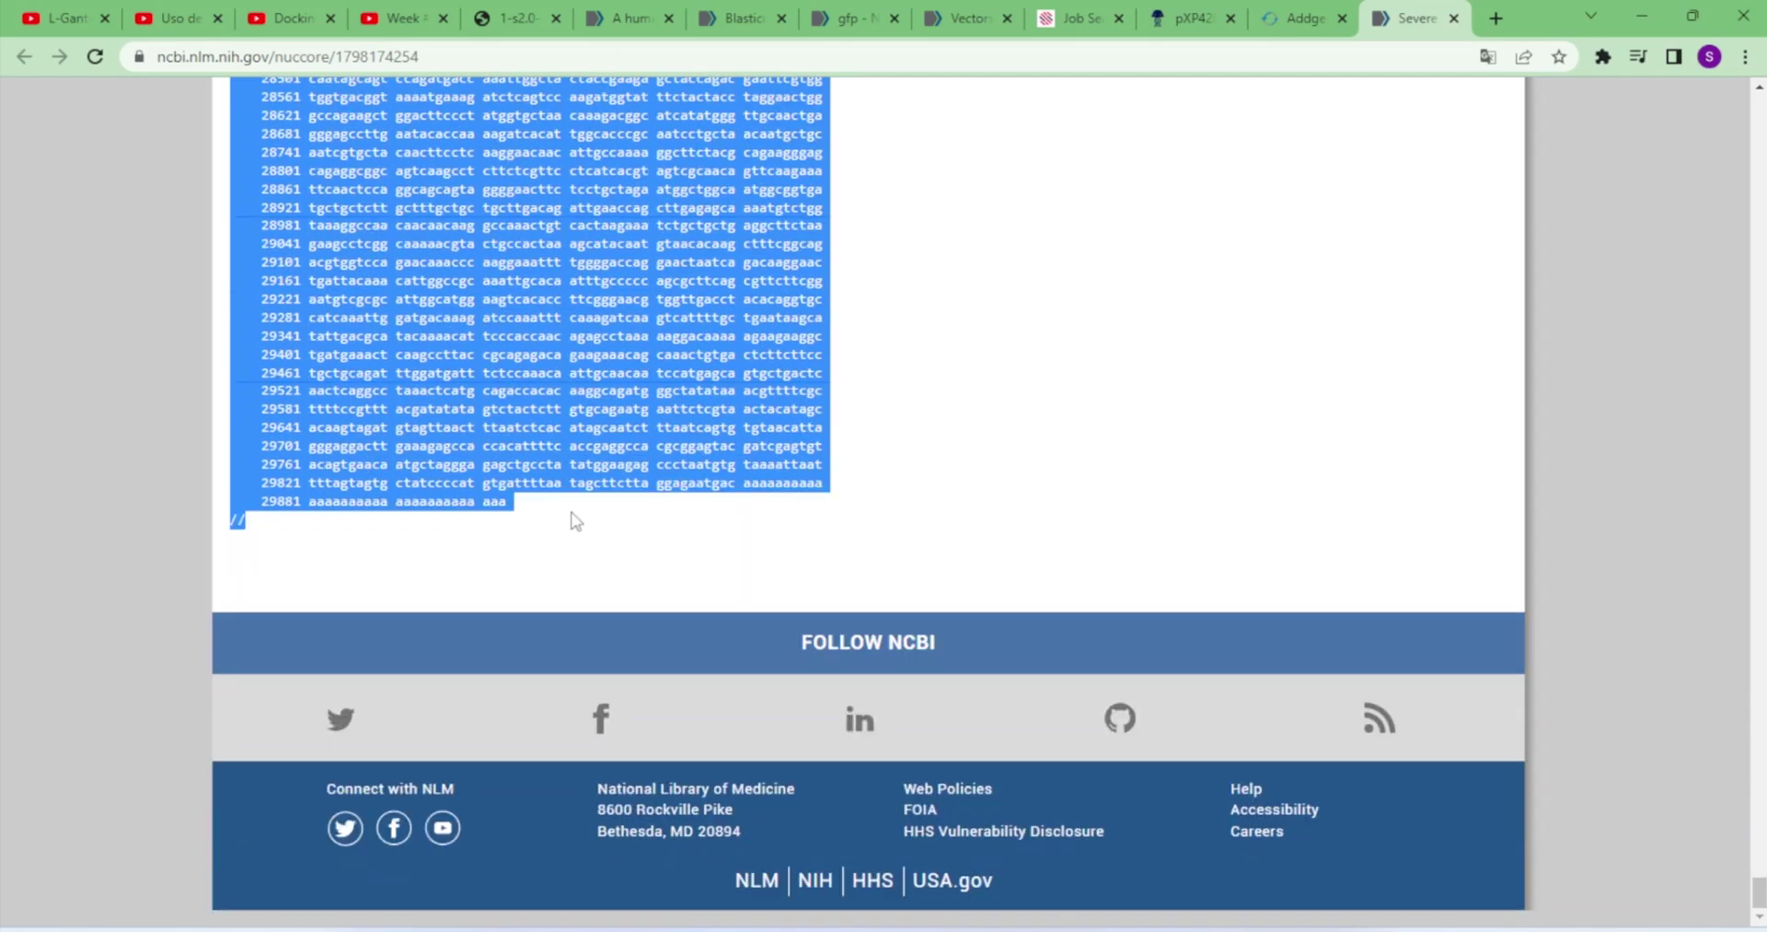
right_click(462, 366)
click(494, 385)
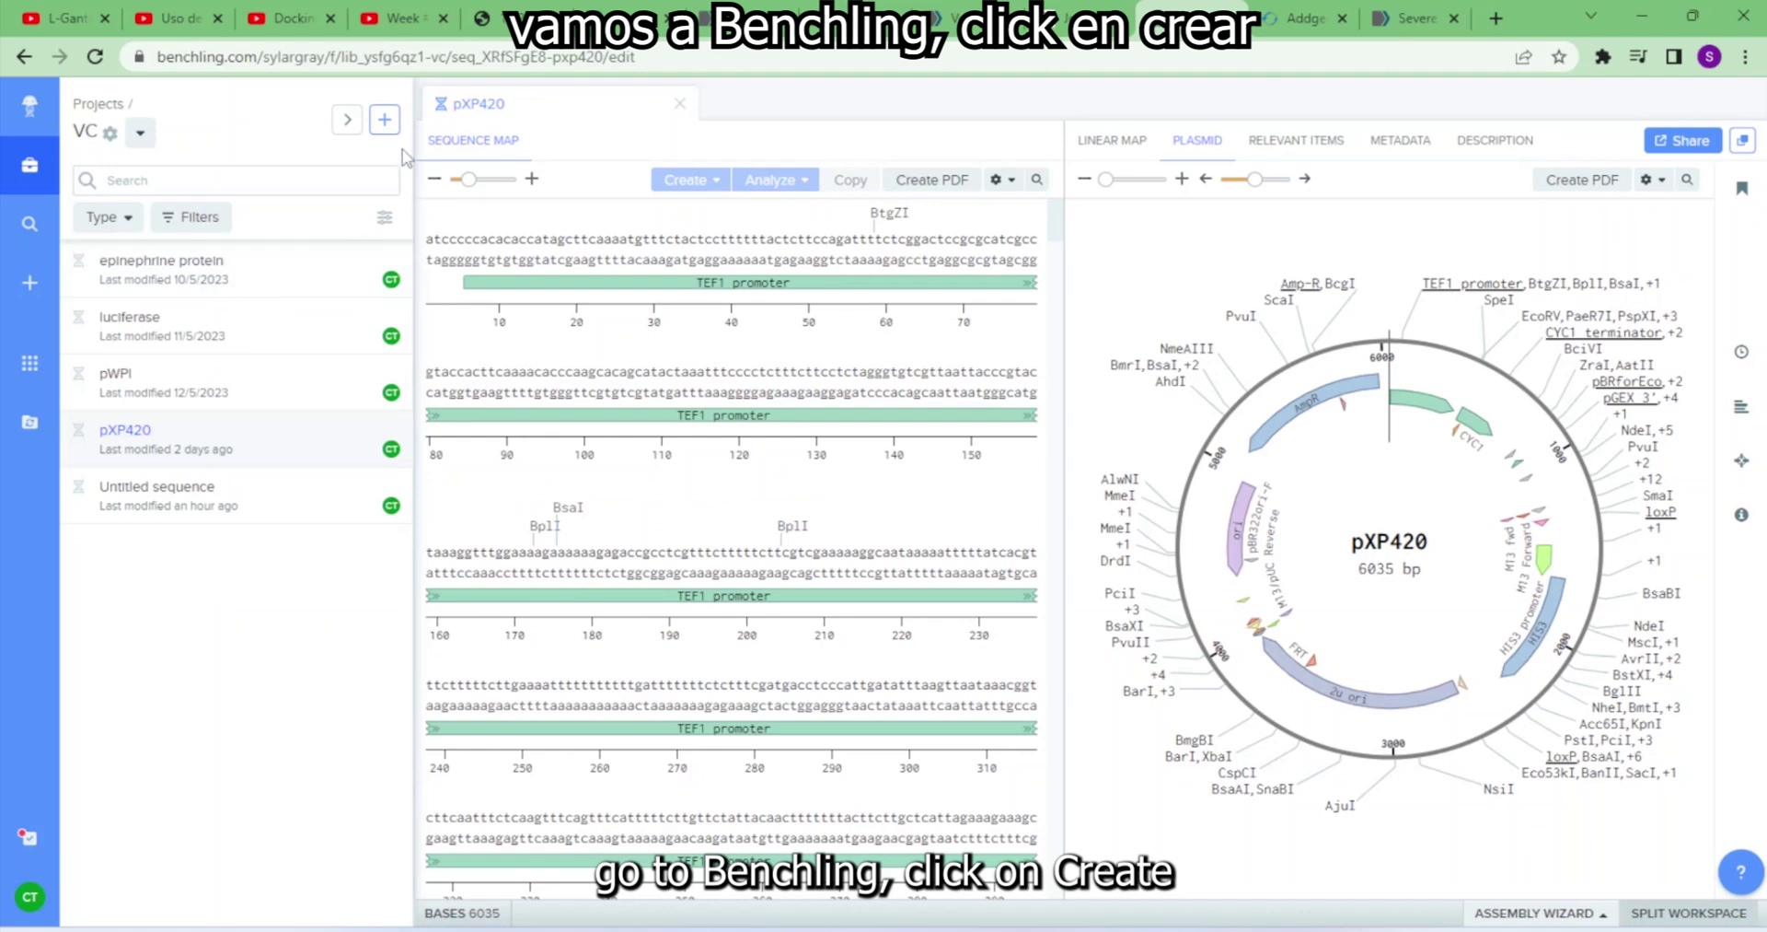
- Start a new DNA/RNA sequence with the copied genome pasted as bases and Linear topology
click(386, 132)
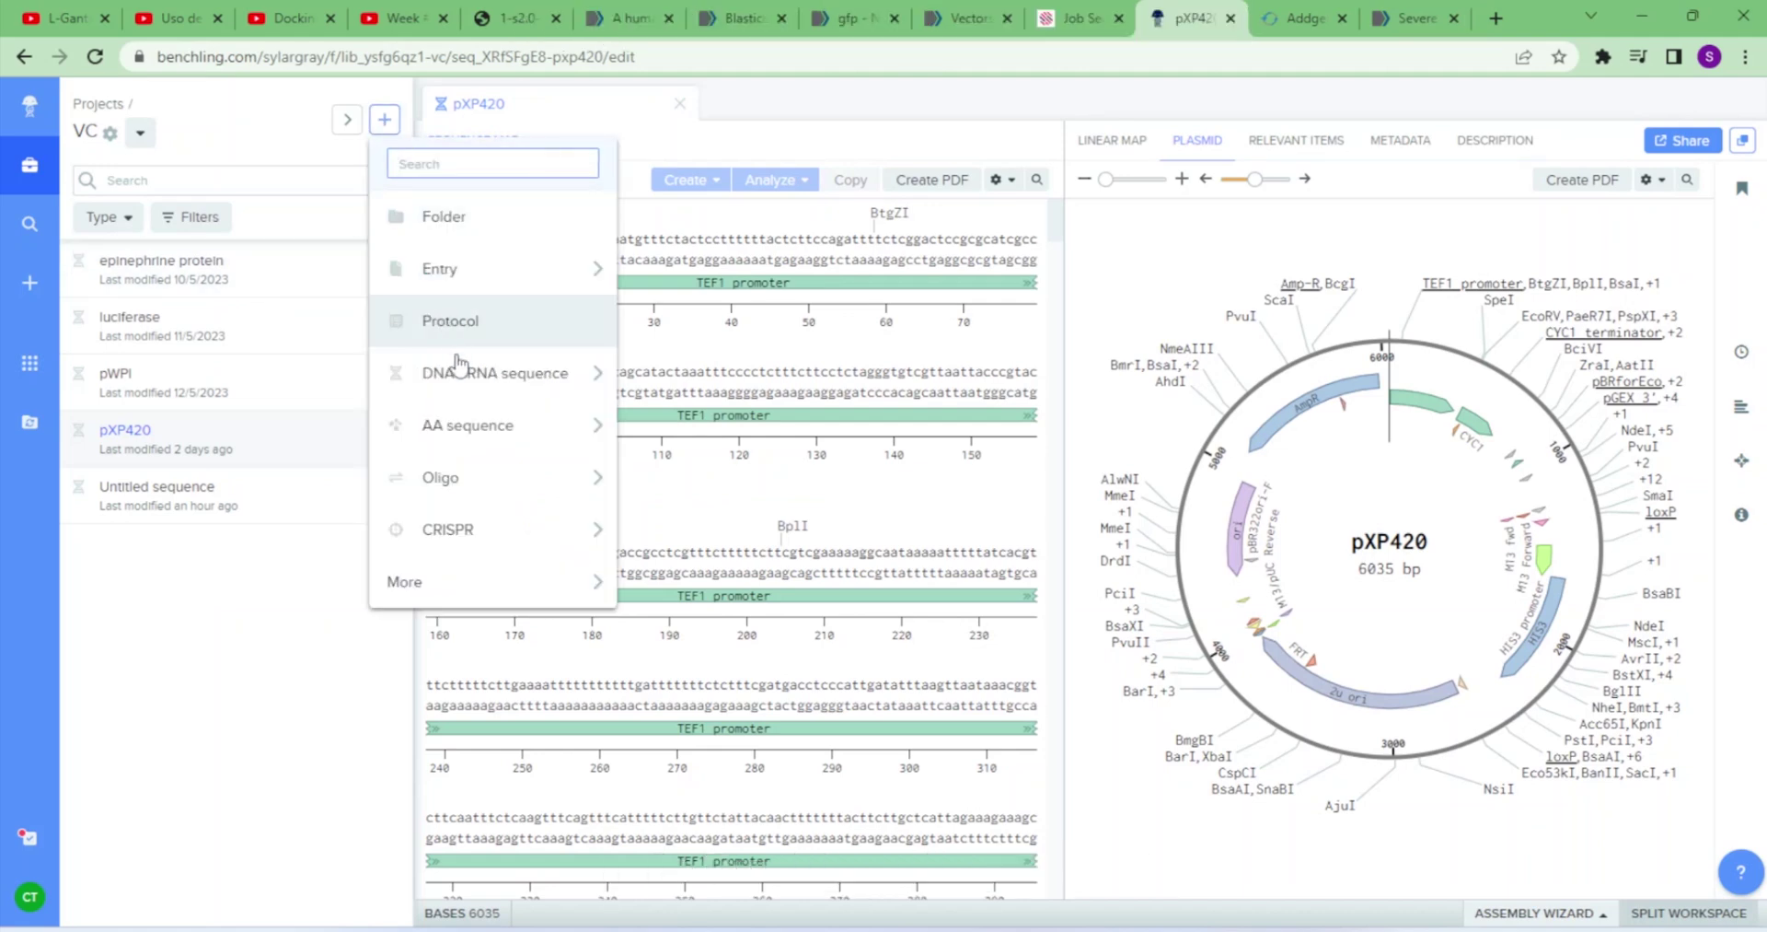
mouse_move(506, 384)
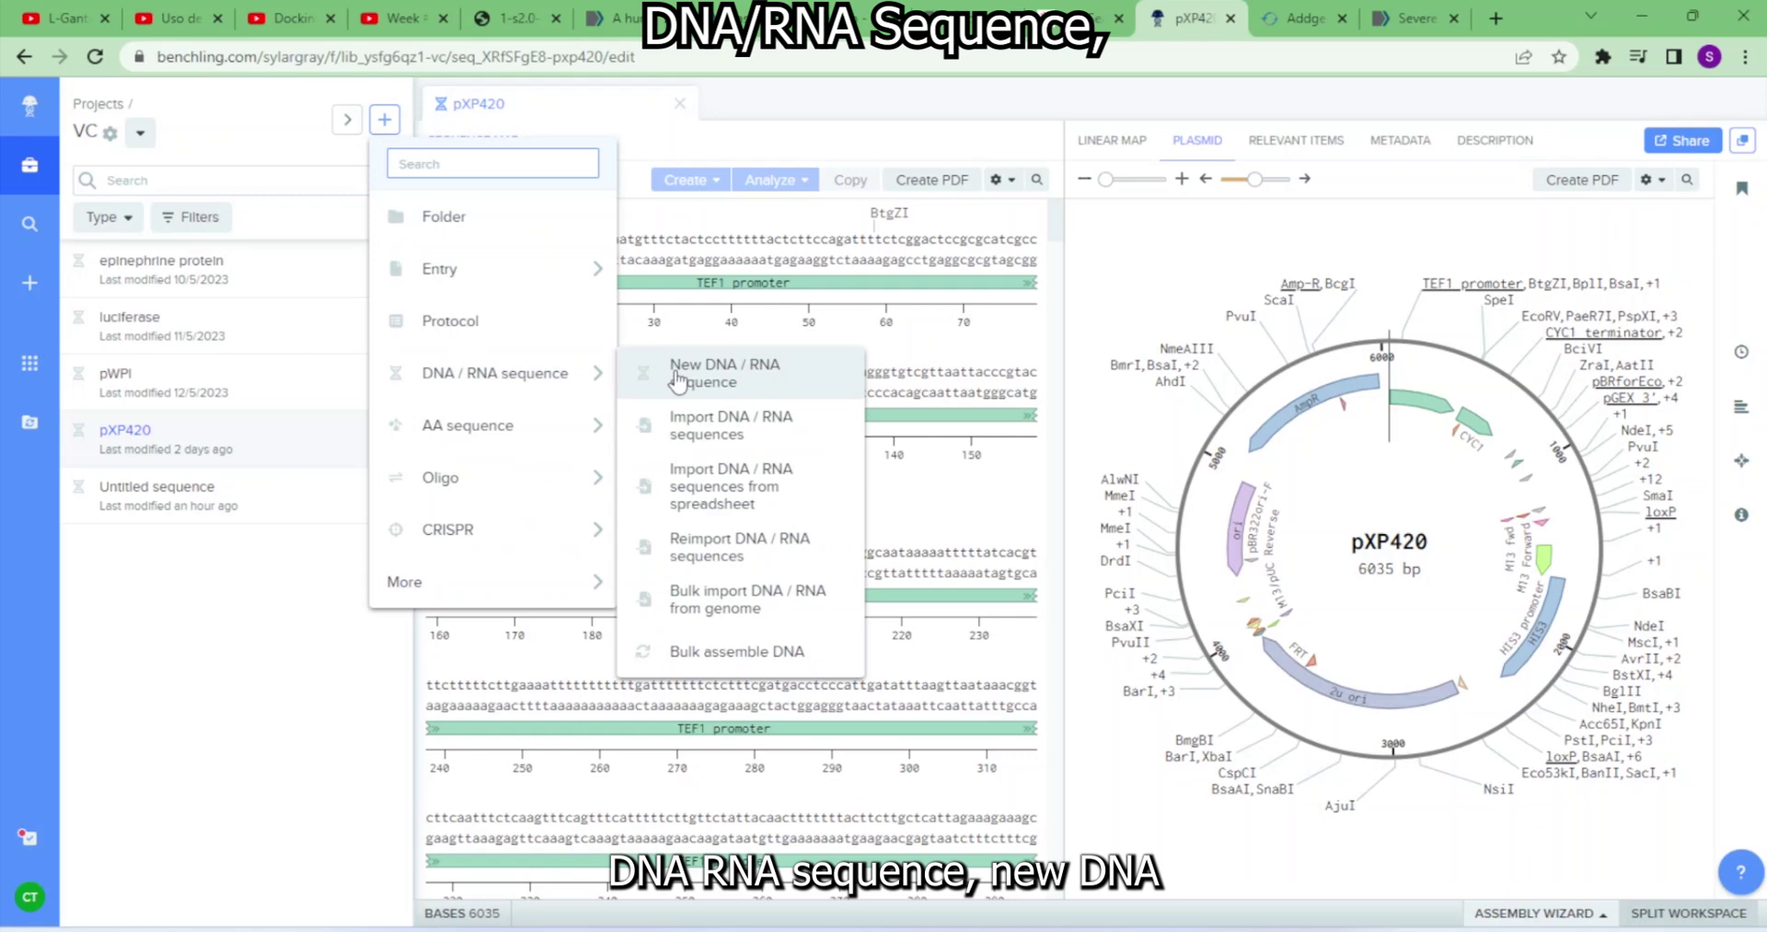
click(721, 385)
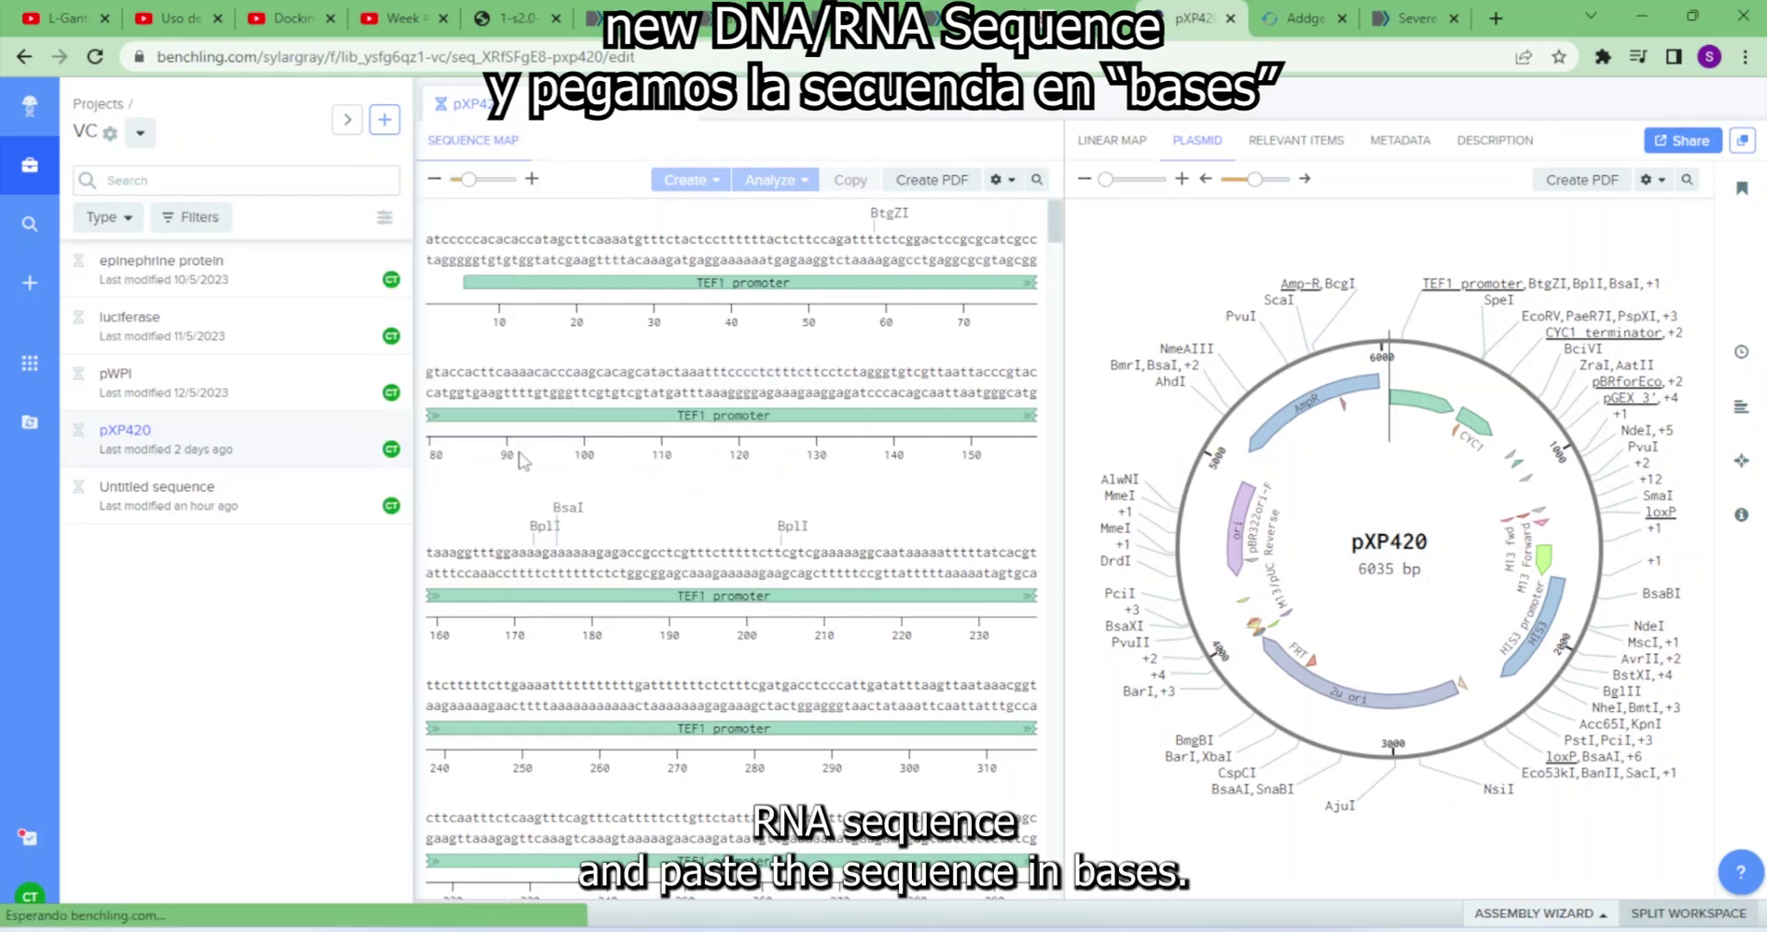
right_click(493, 495)
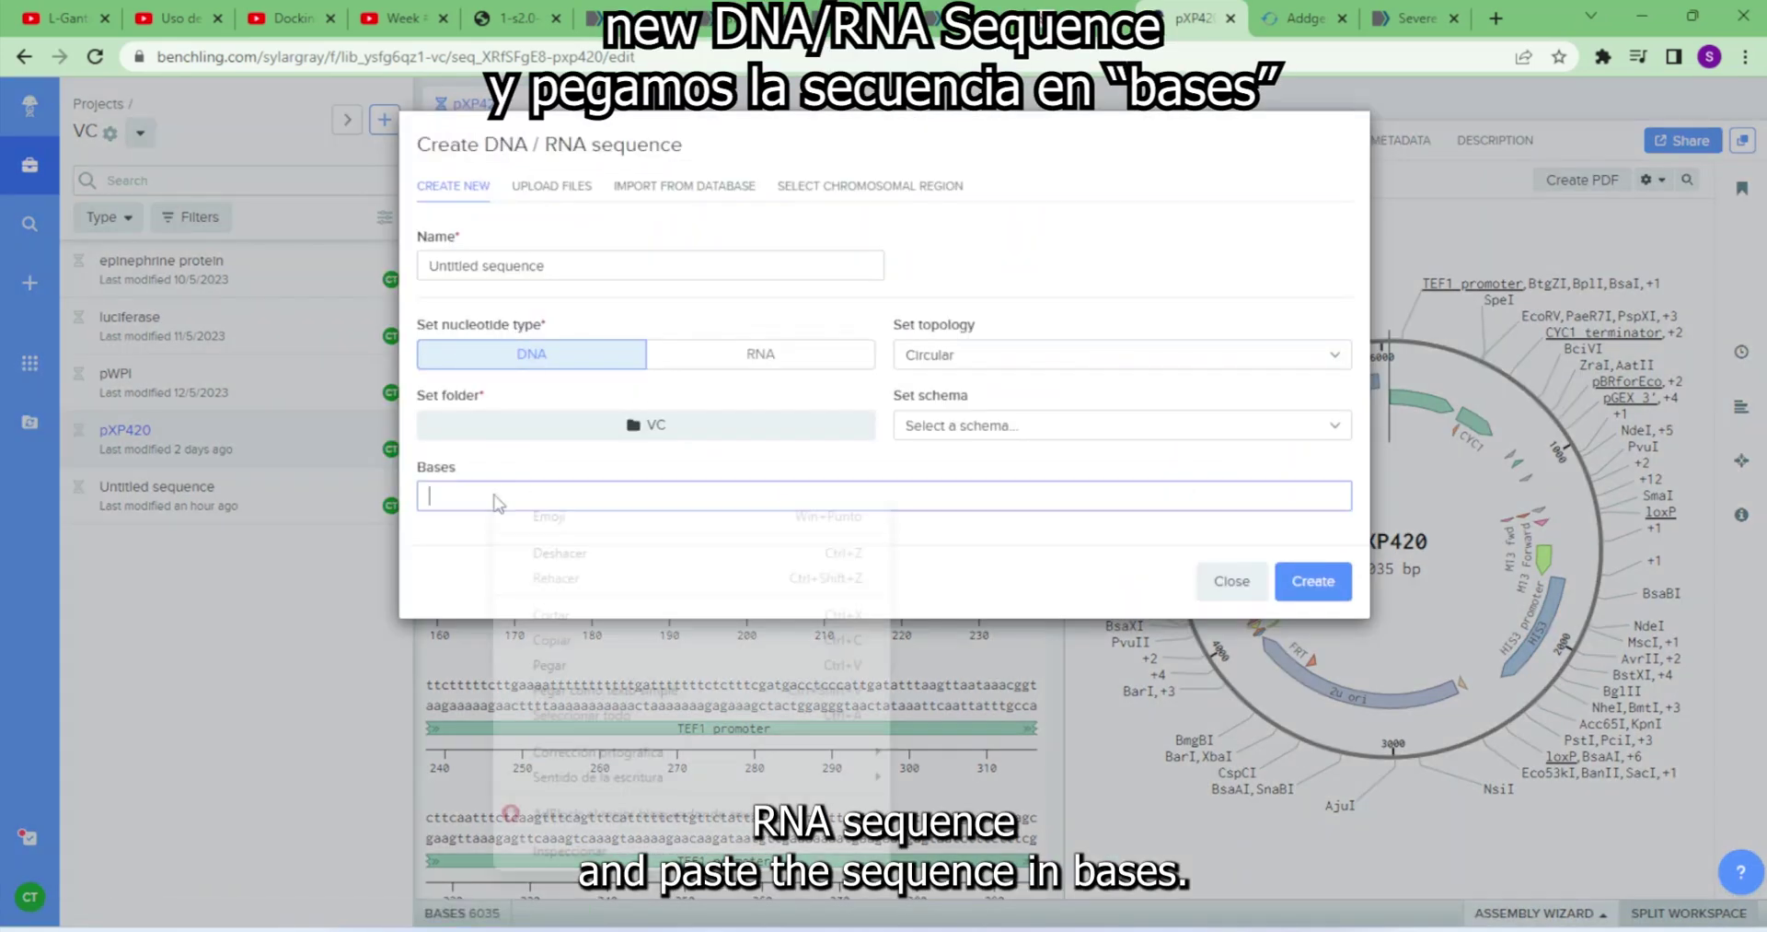
click(550, 665)
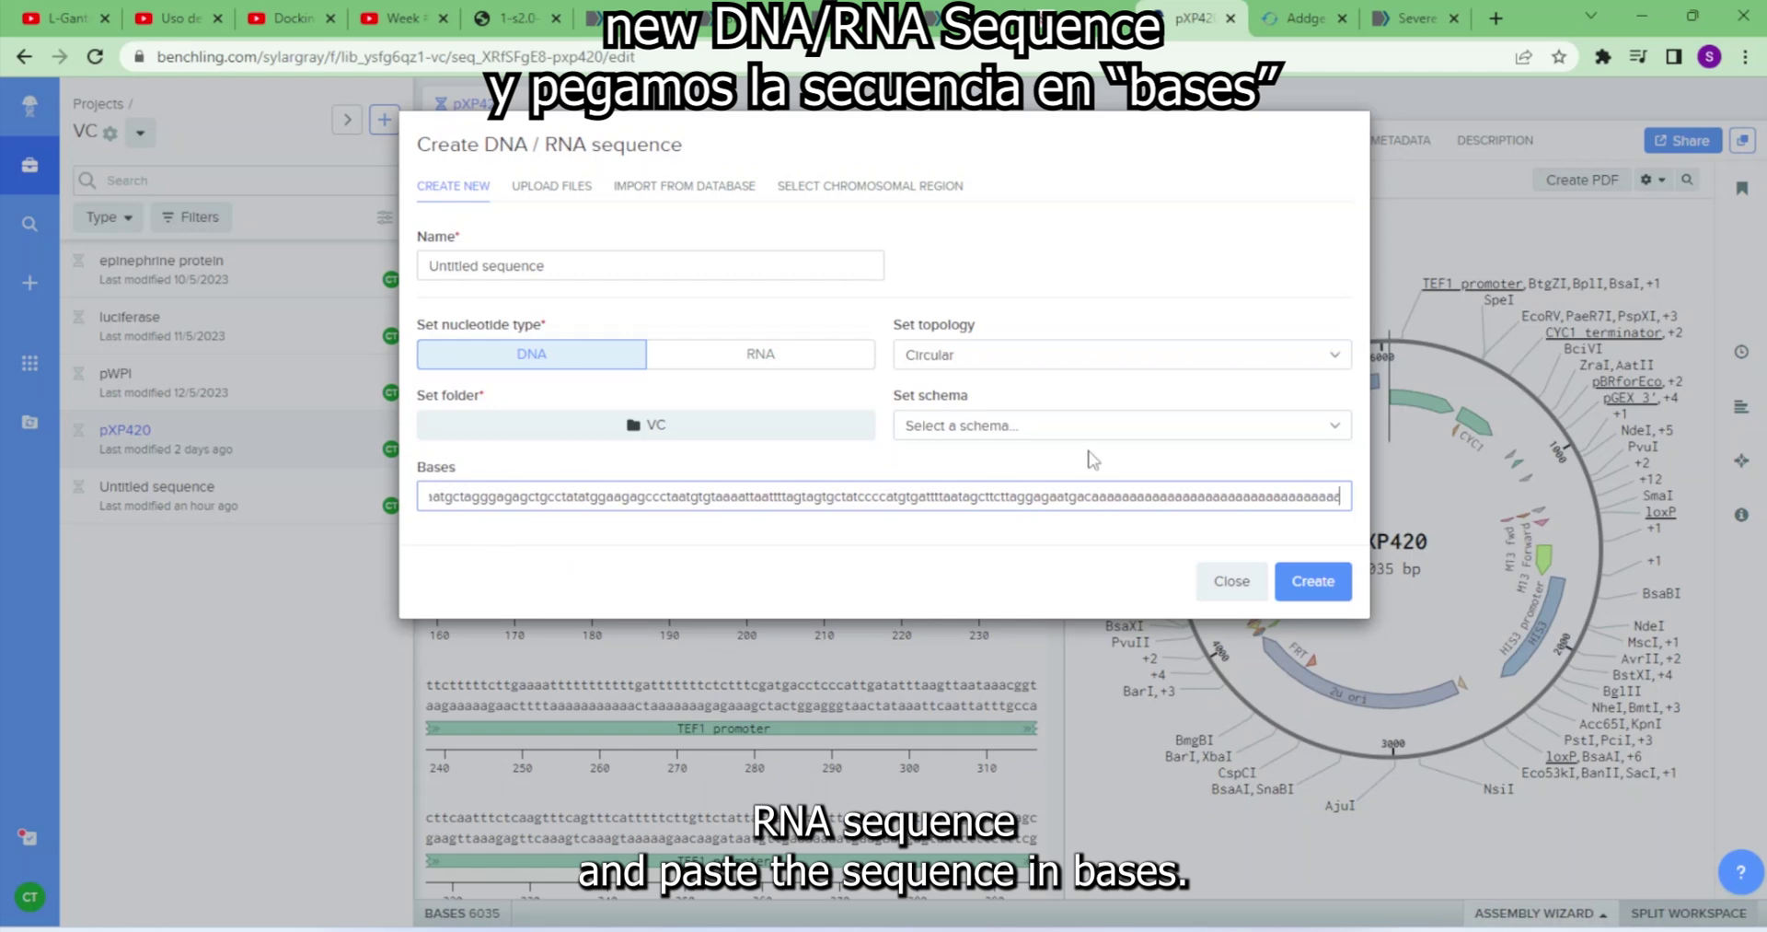
click(943, 359)
click(946, 428)
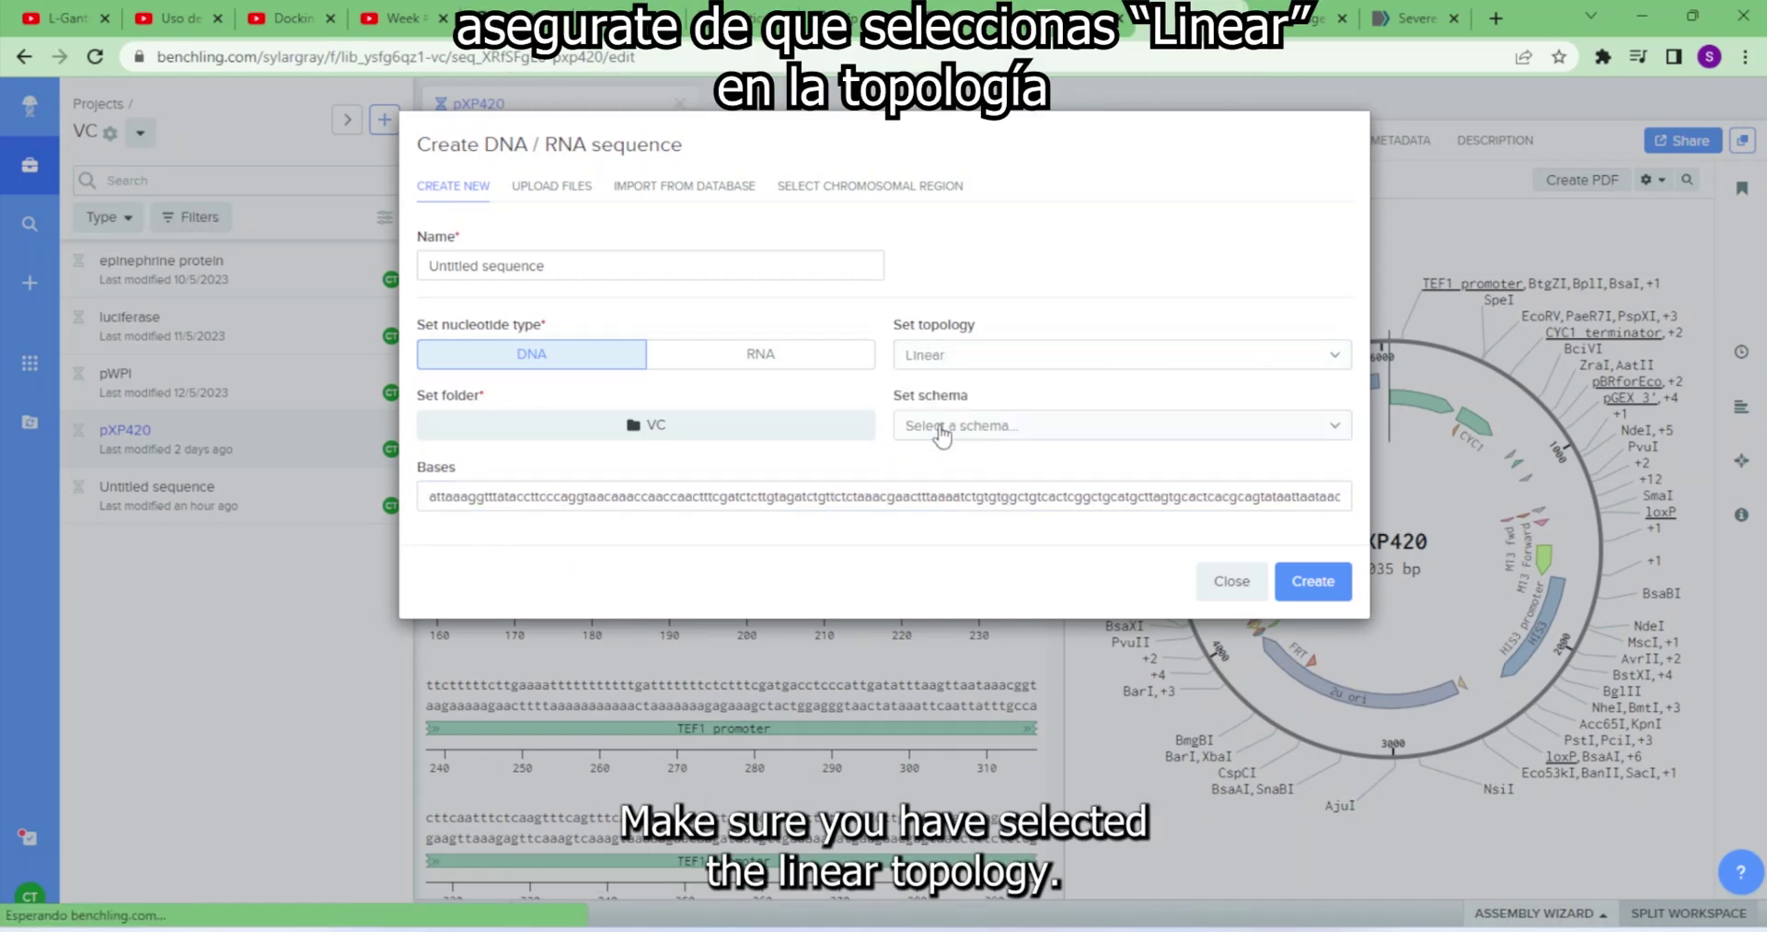
- Name the new sequence 'covid 19 sequence' and create it
drag(537, 265, 488, 265)
drag(238, 279, 281, 280)
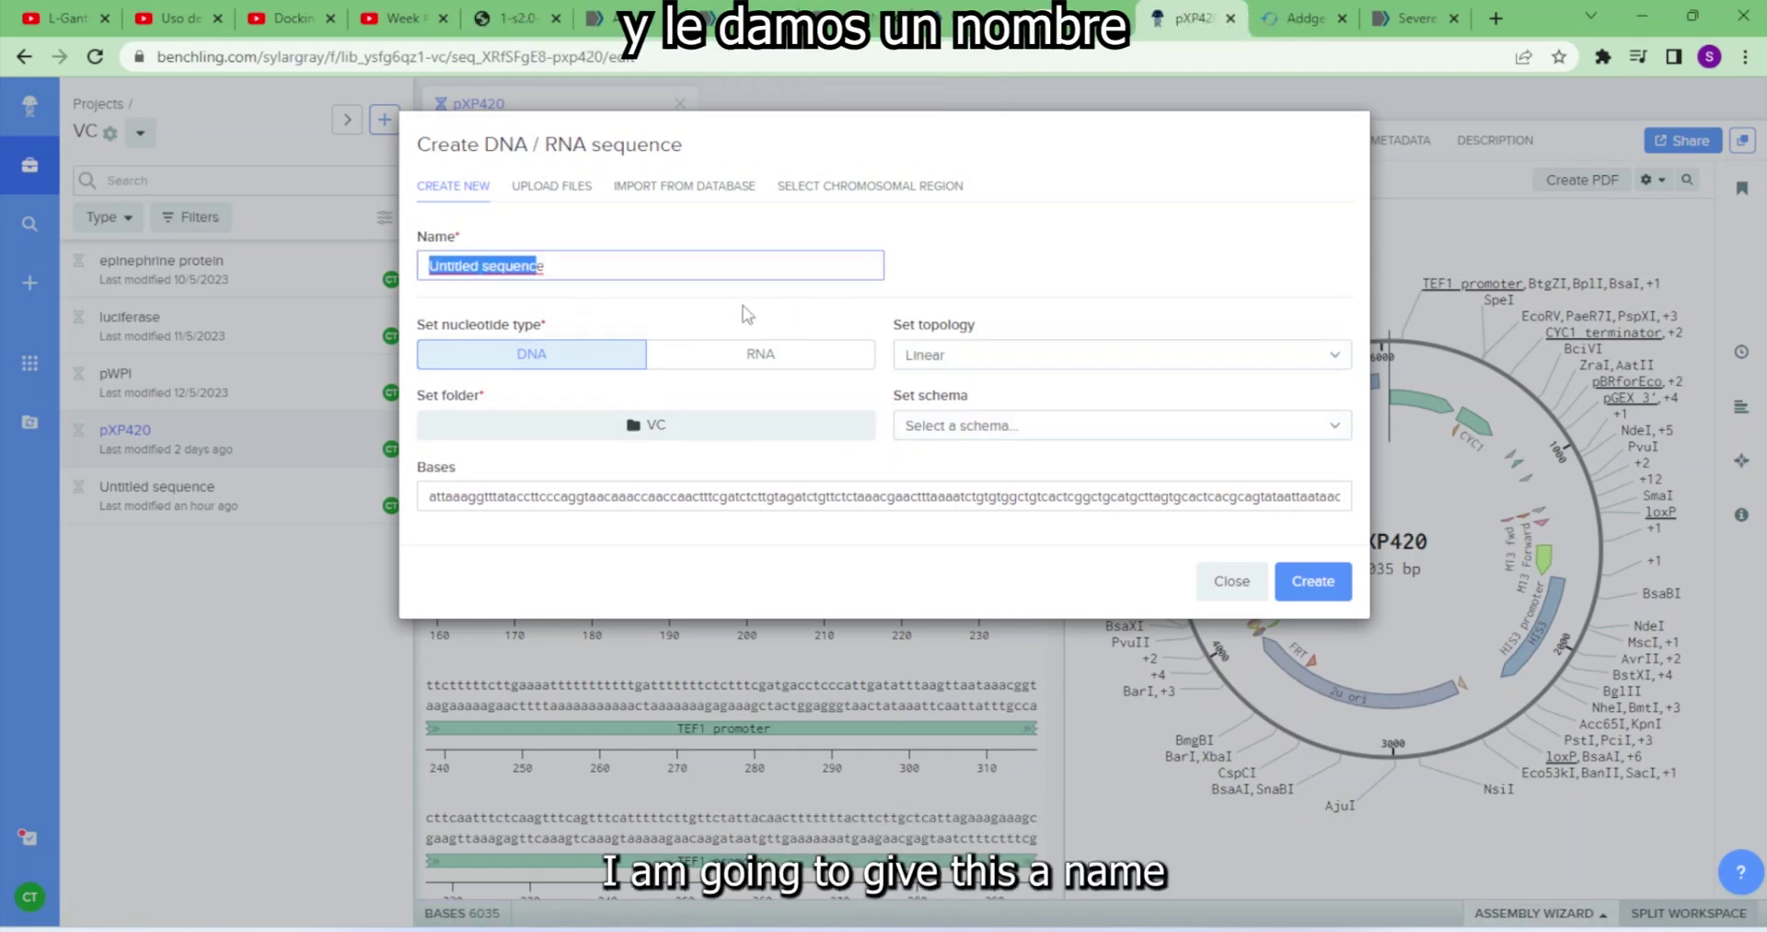
key(BackSpace)
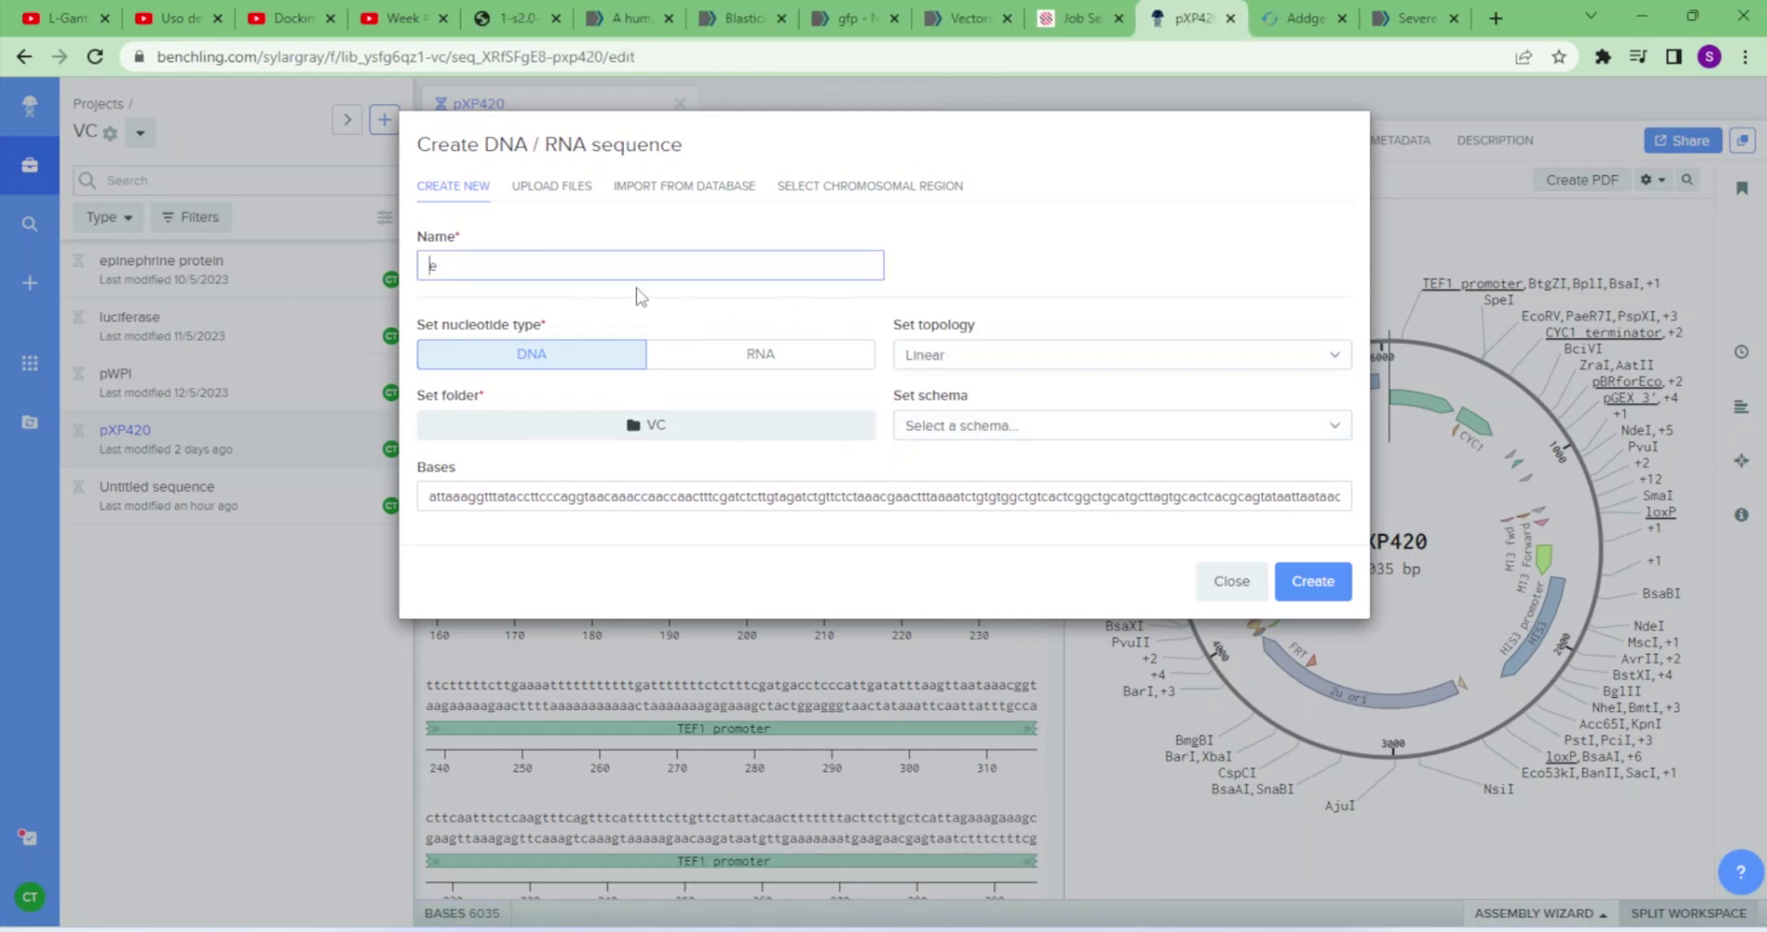
key(Delete)
text(covid 19 sequence)
click(1303, 593)
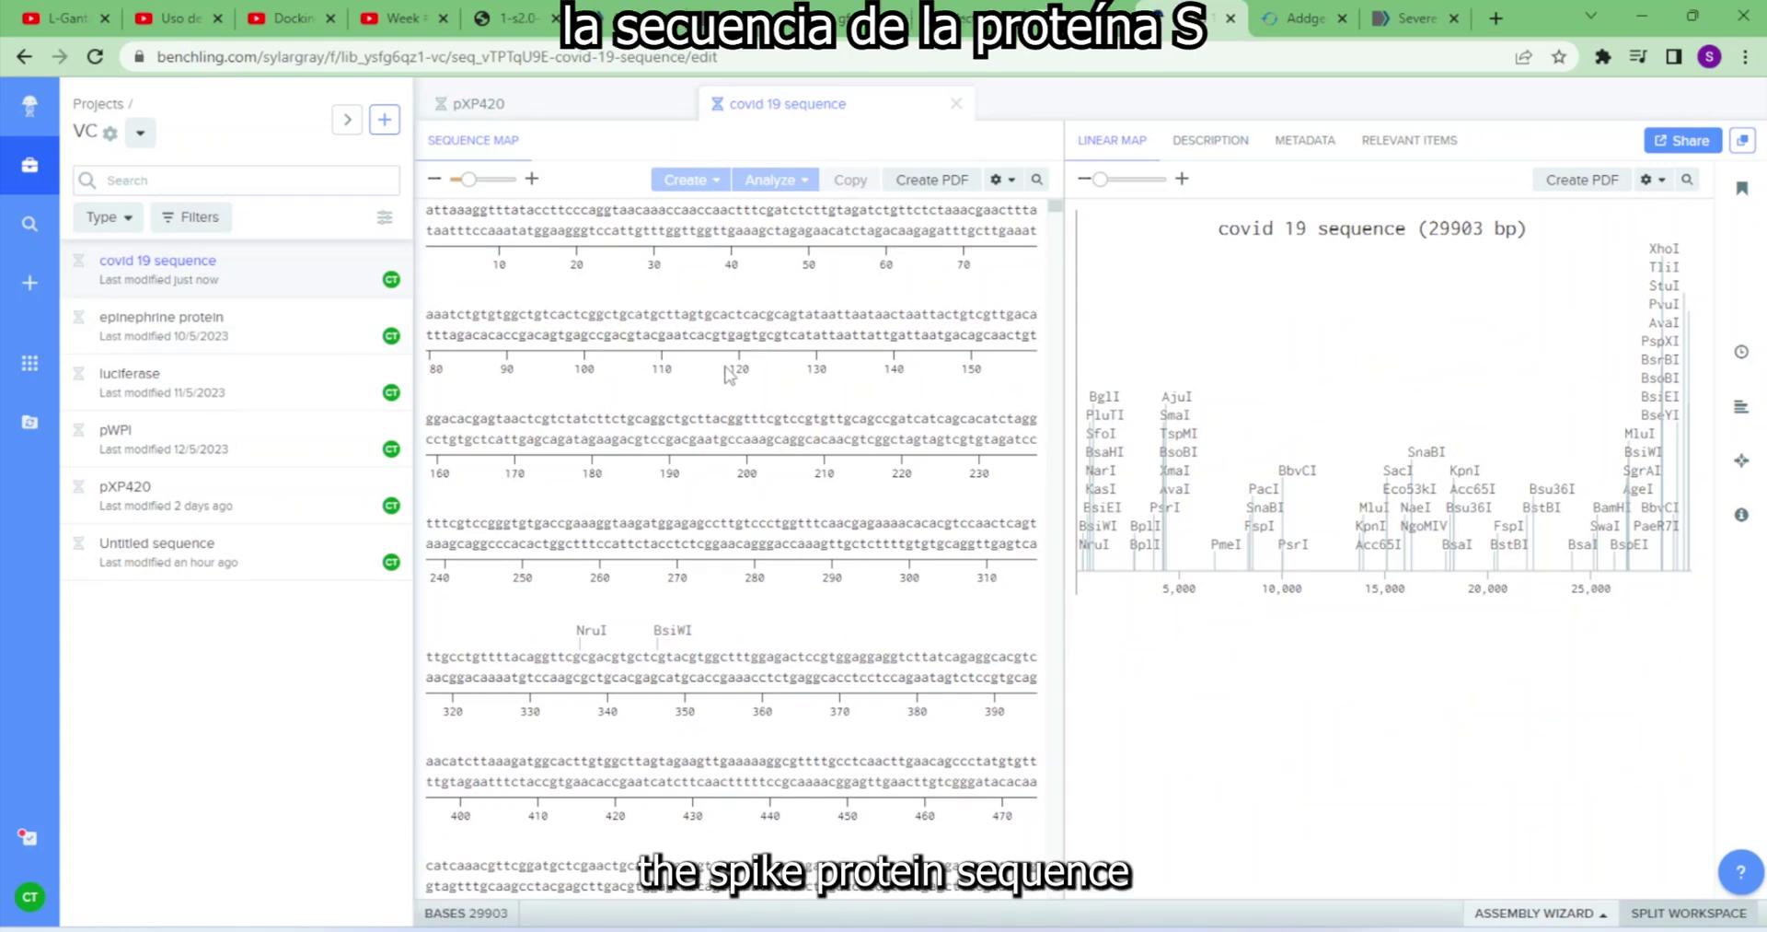
- Search the NCBI genome record for the spike gene entry
click(1404, 18)
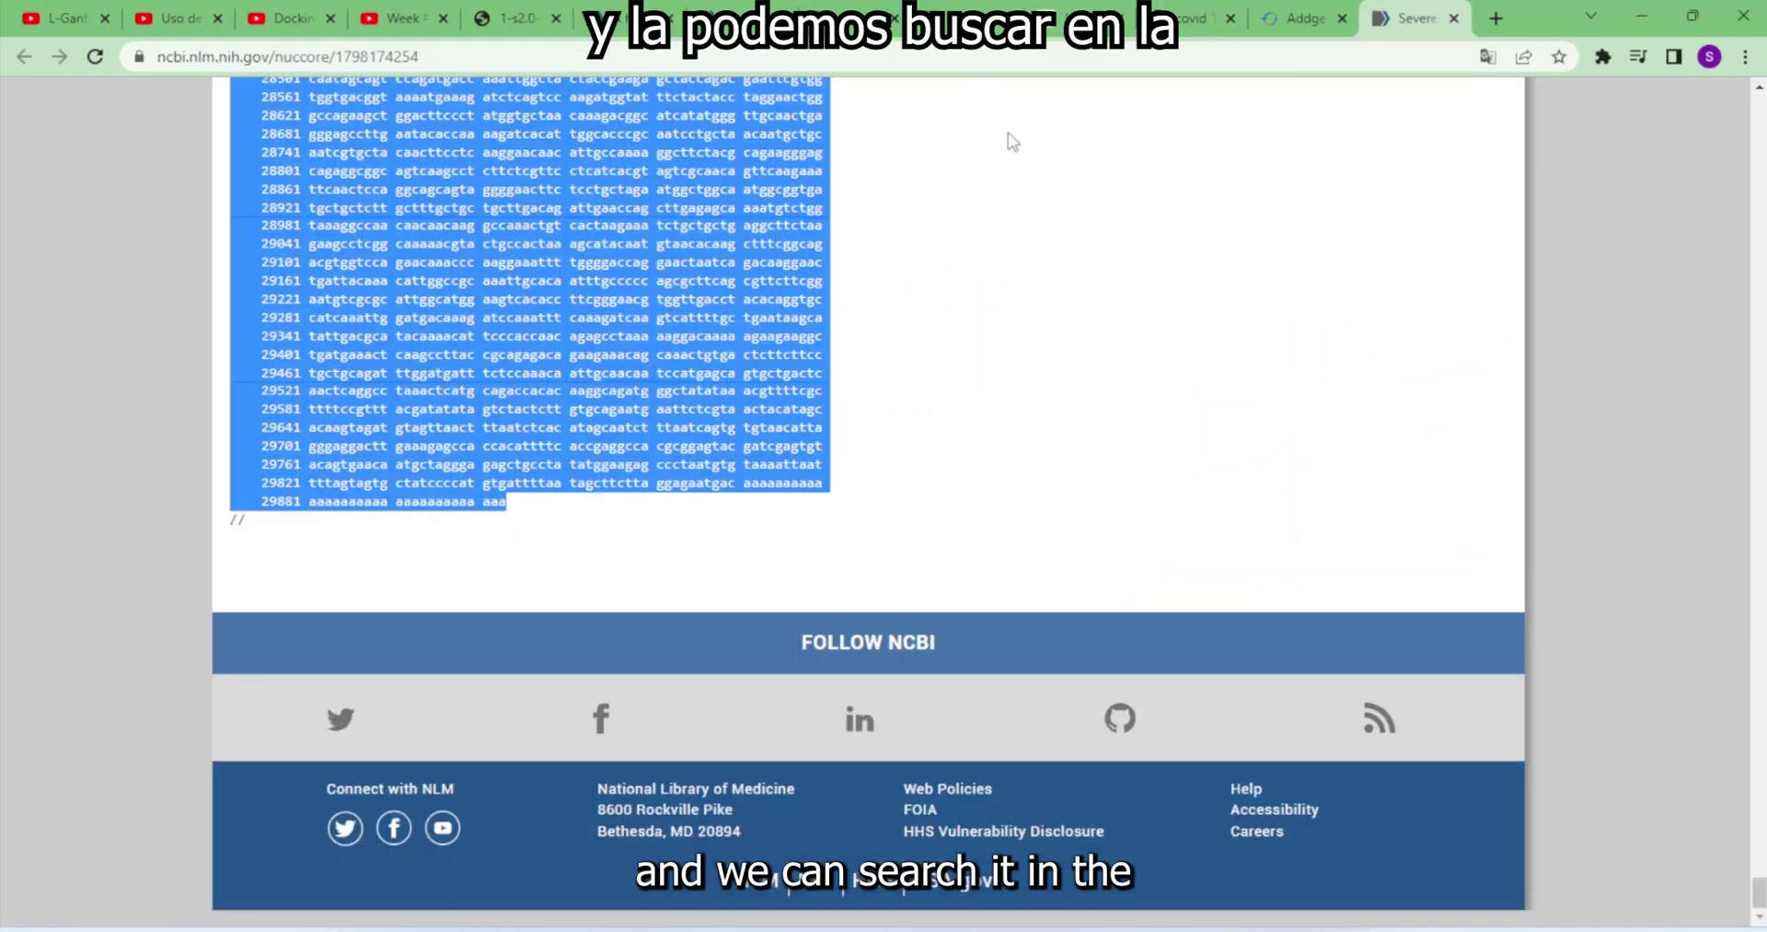
click(1721, 801)
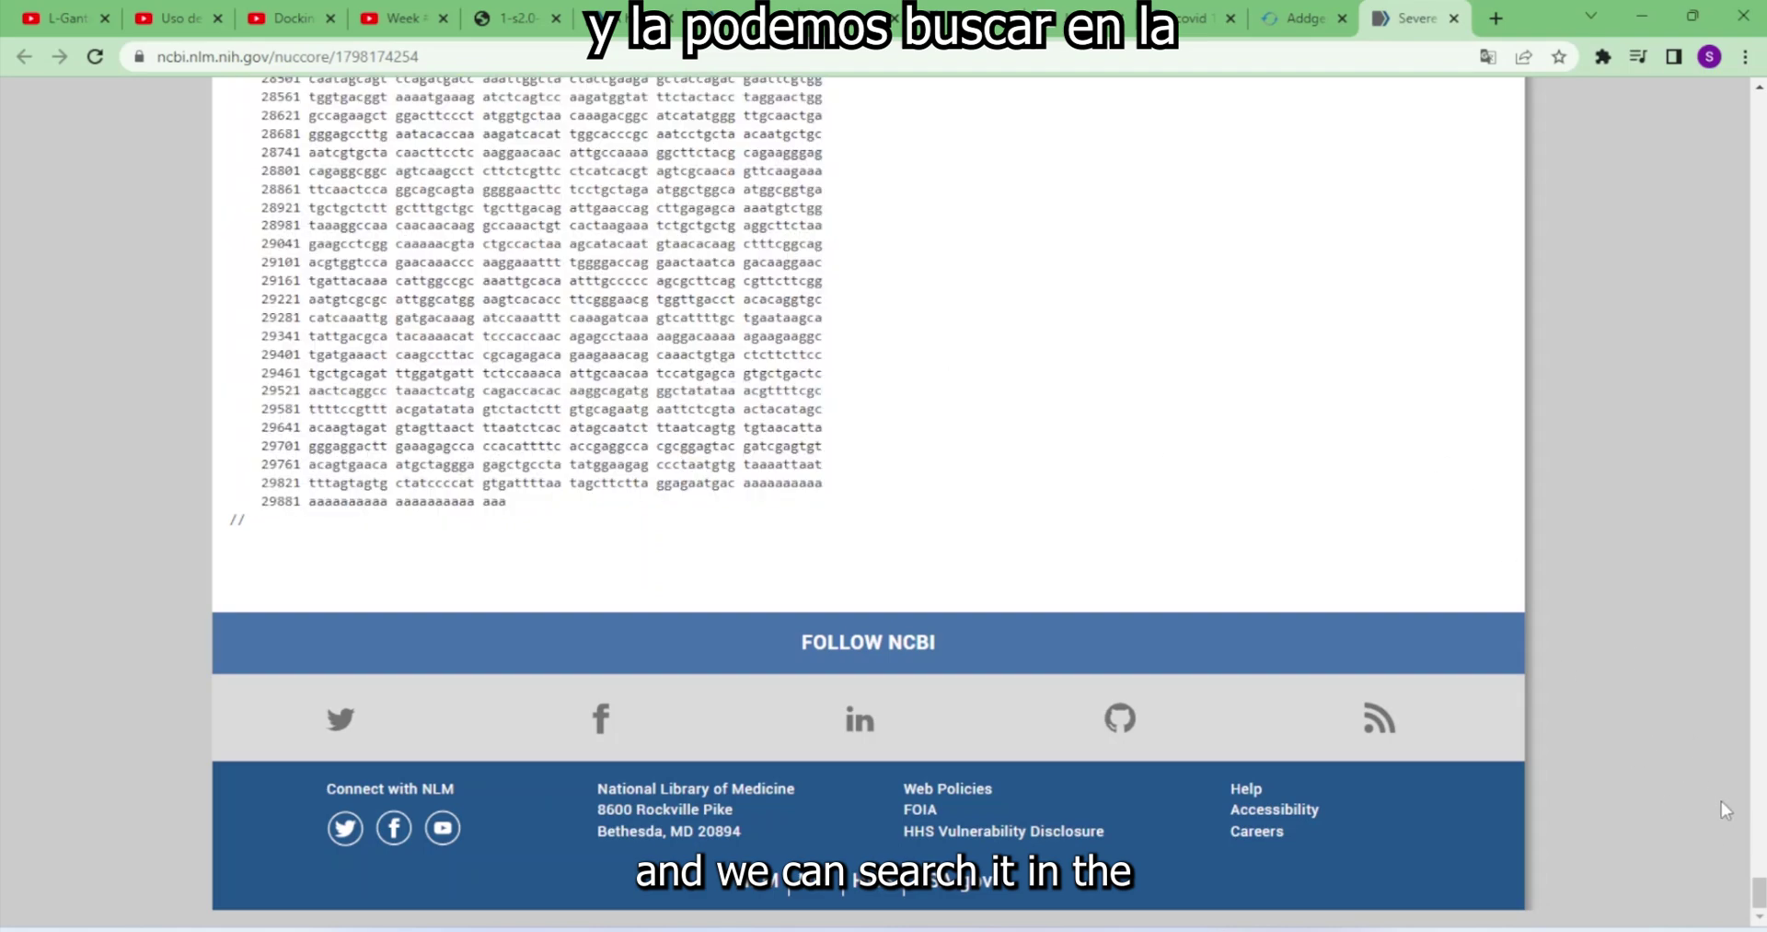
drag(1759, 894, 1705, 85)
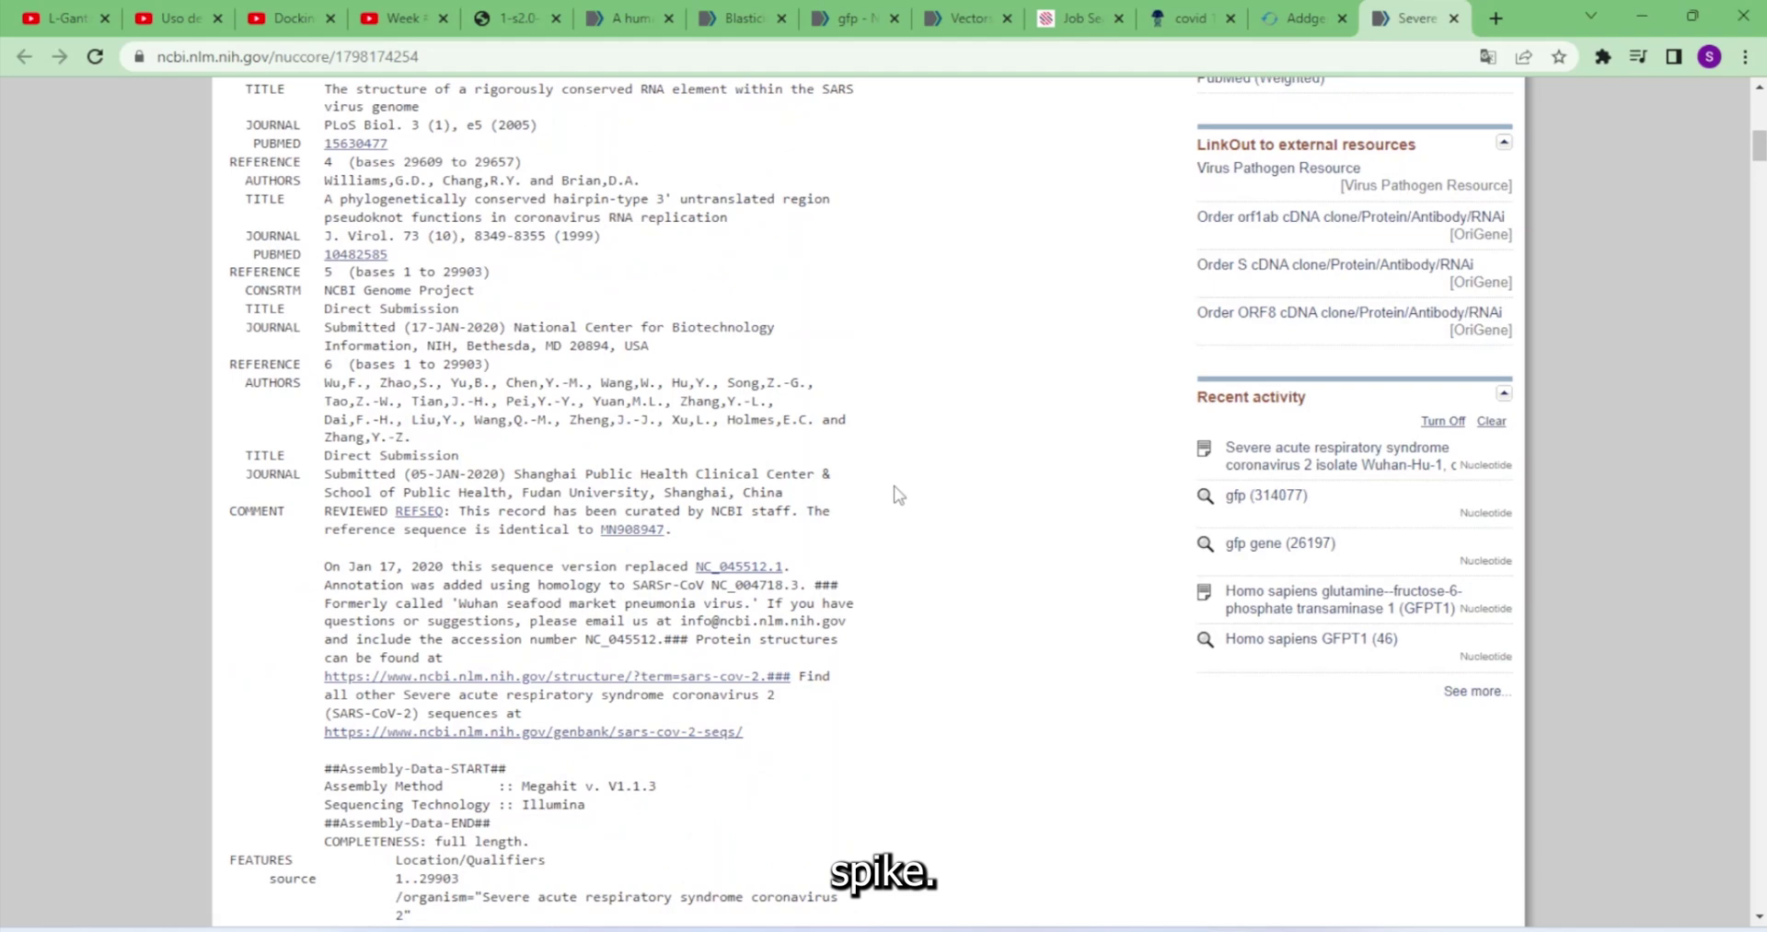
key(ctrl+f)
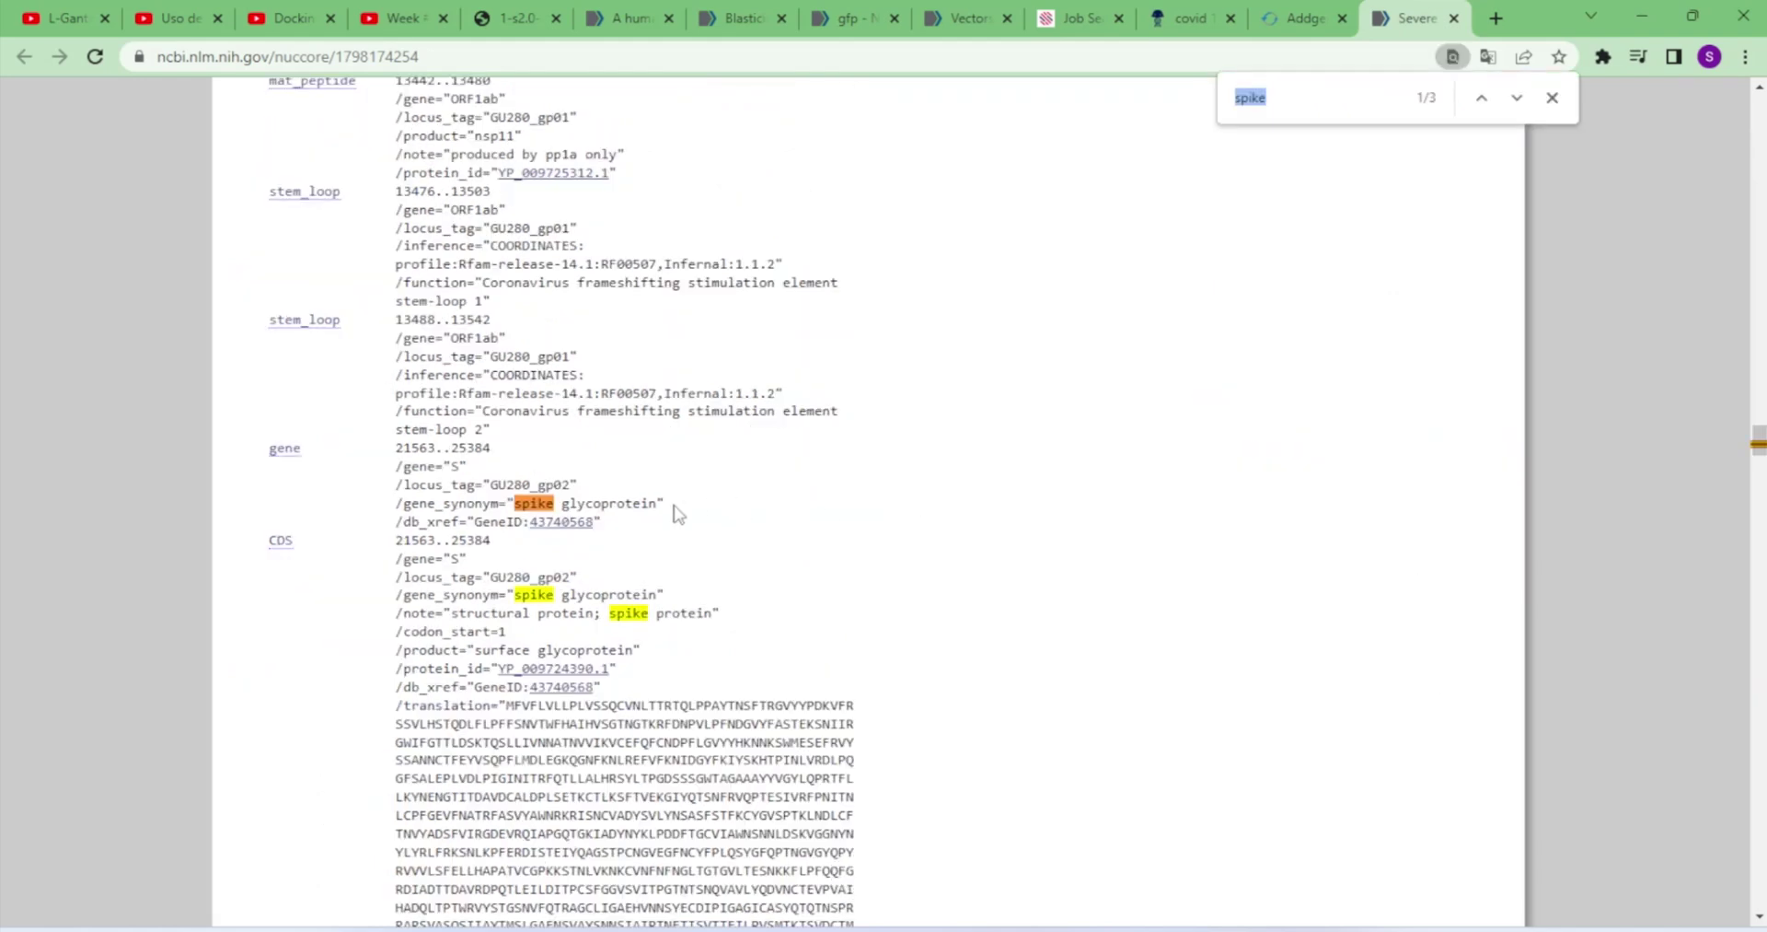
click(499, 543)
scroll(410, 444, down, 1)
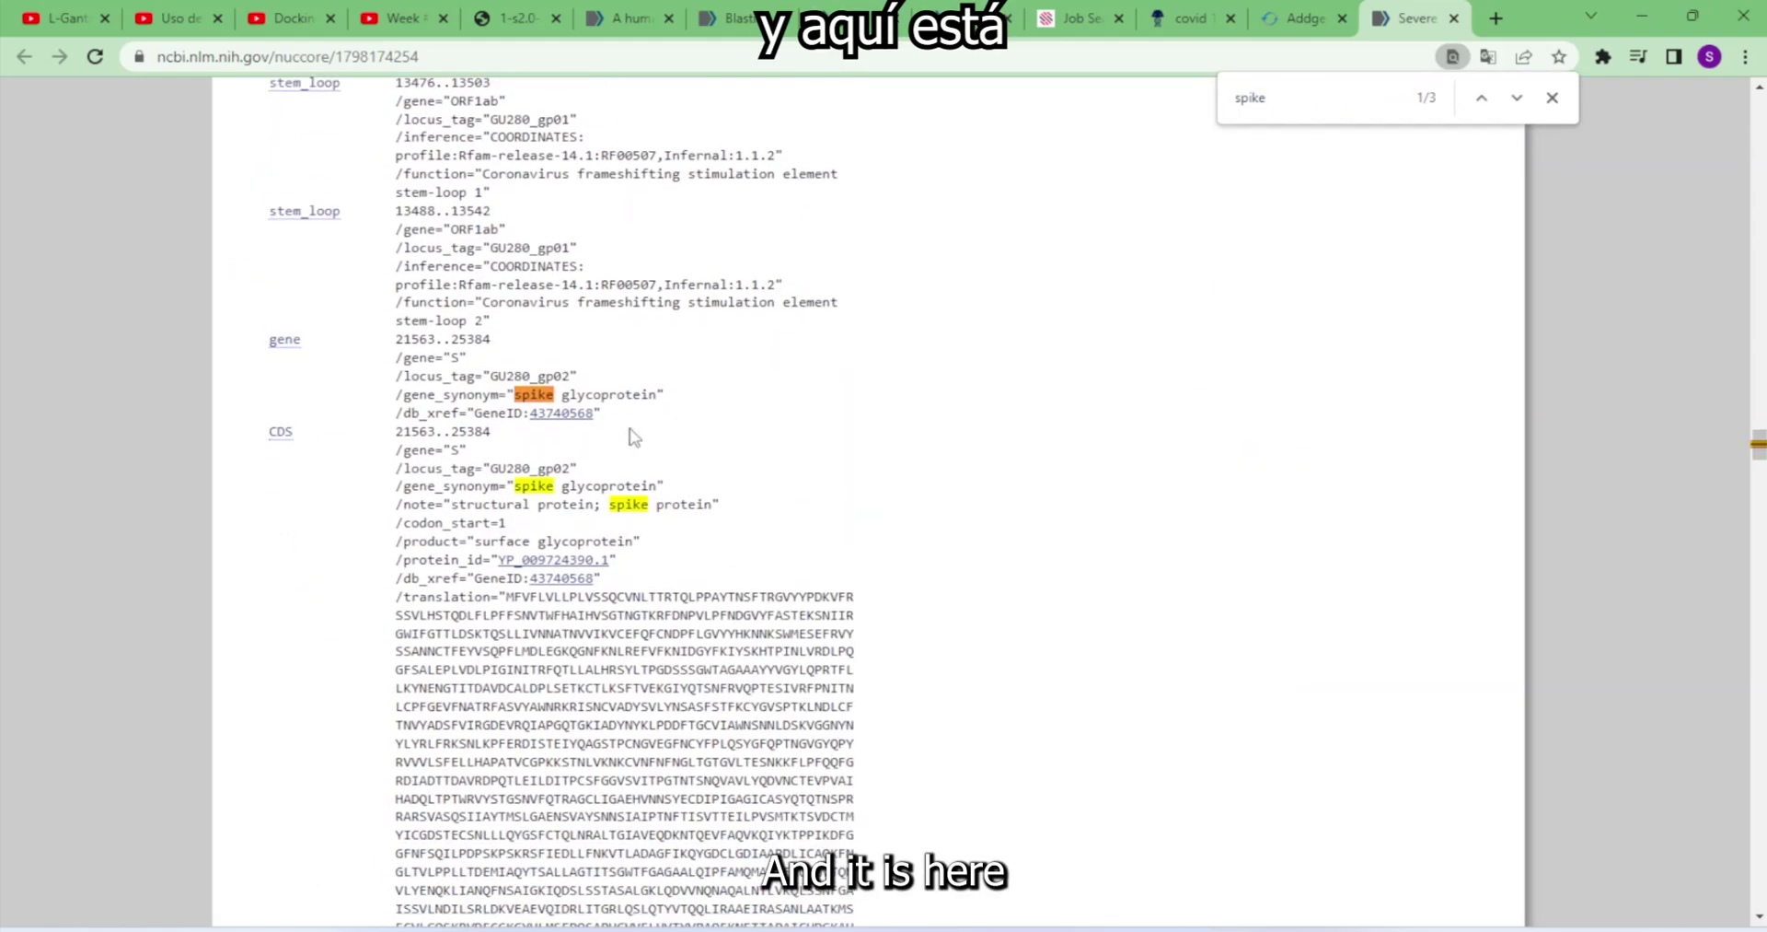
click(1551, 98)
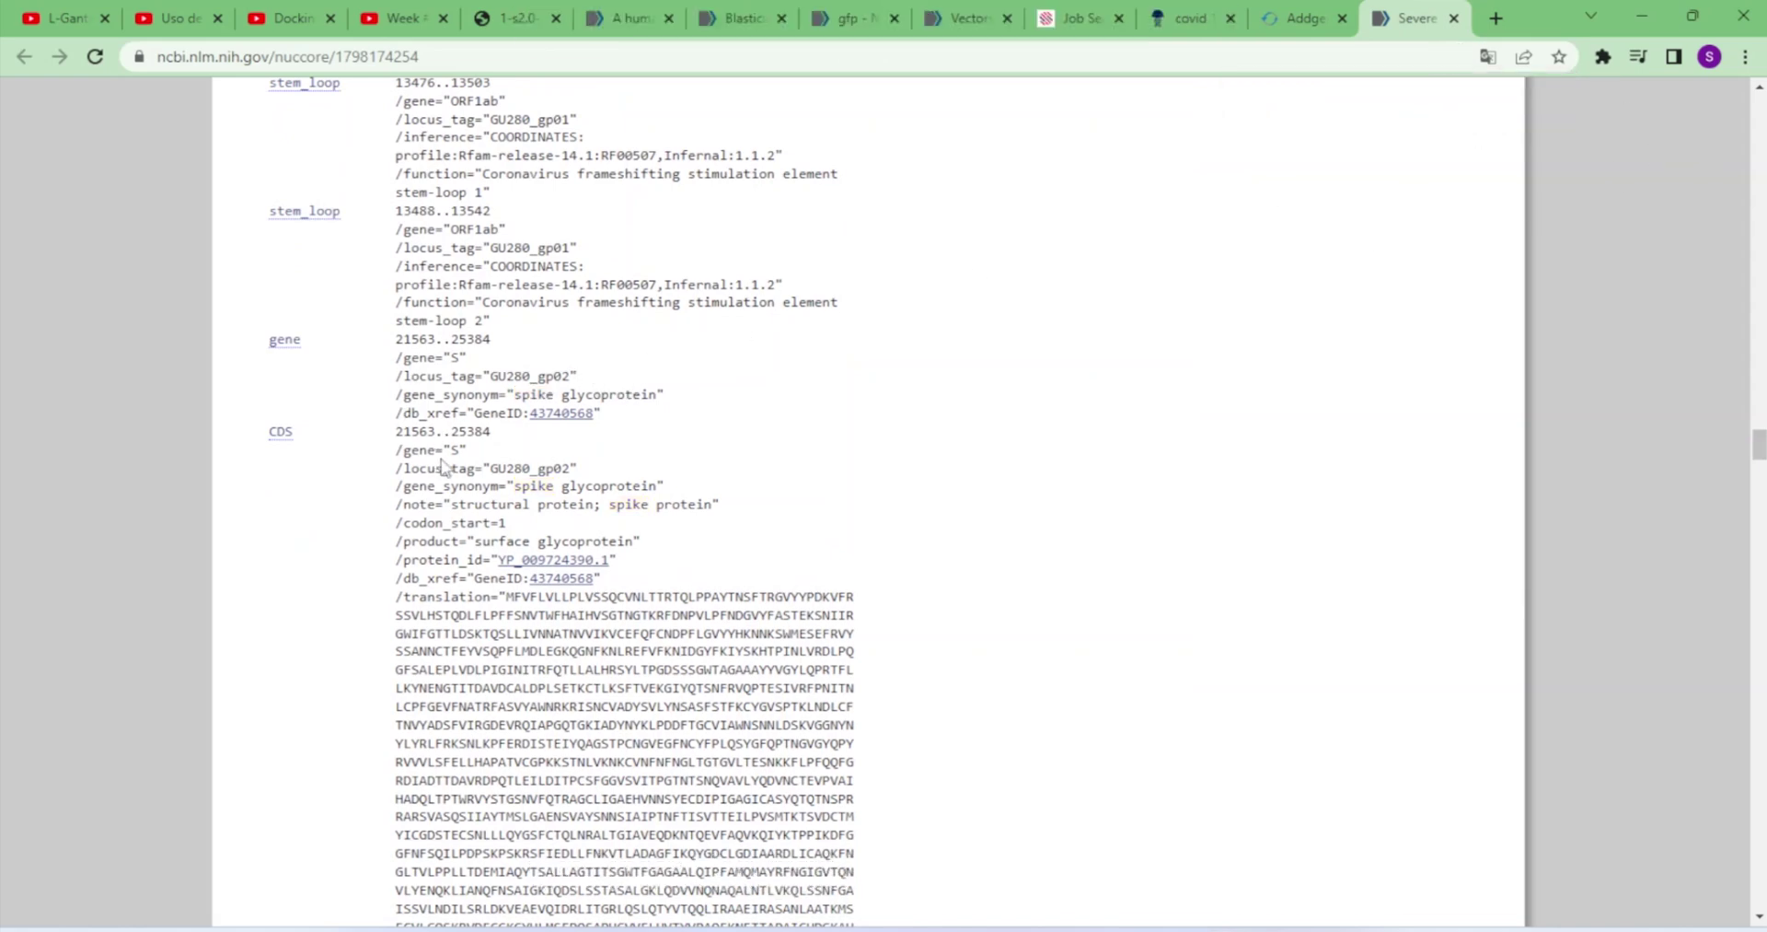
scroll(488, 363, down, 1)
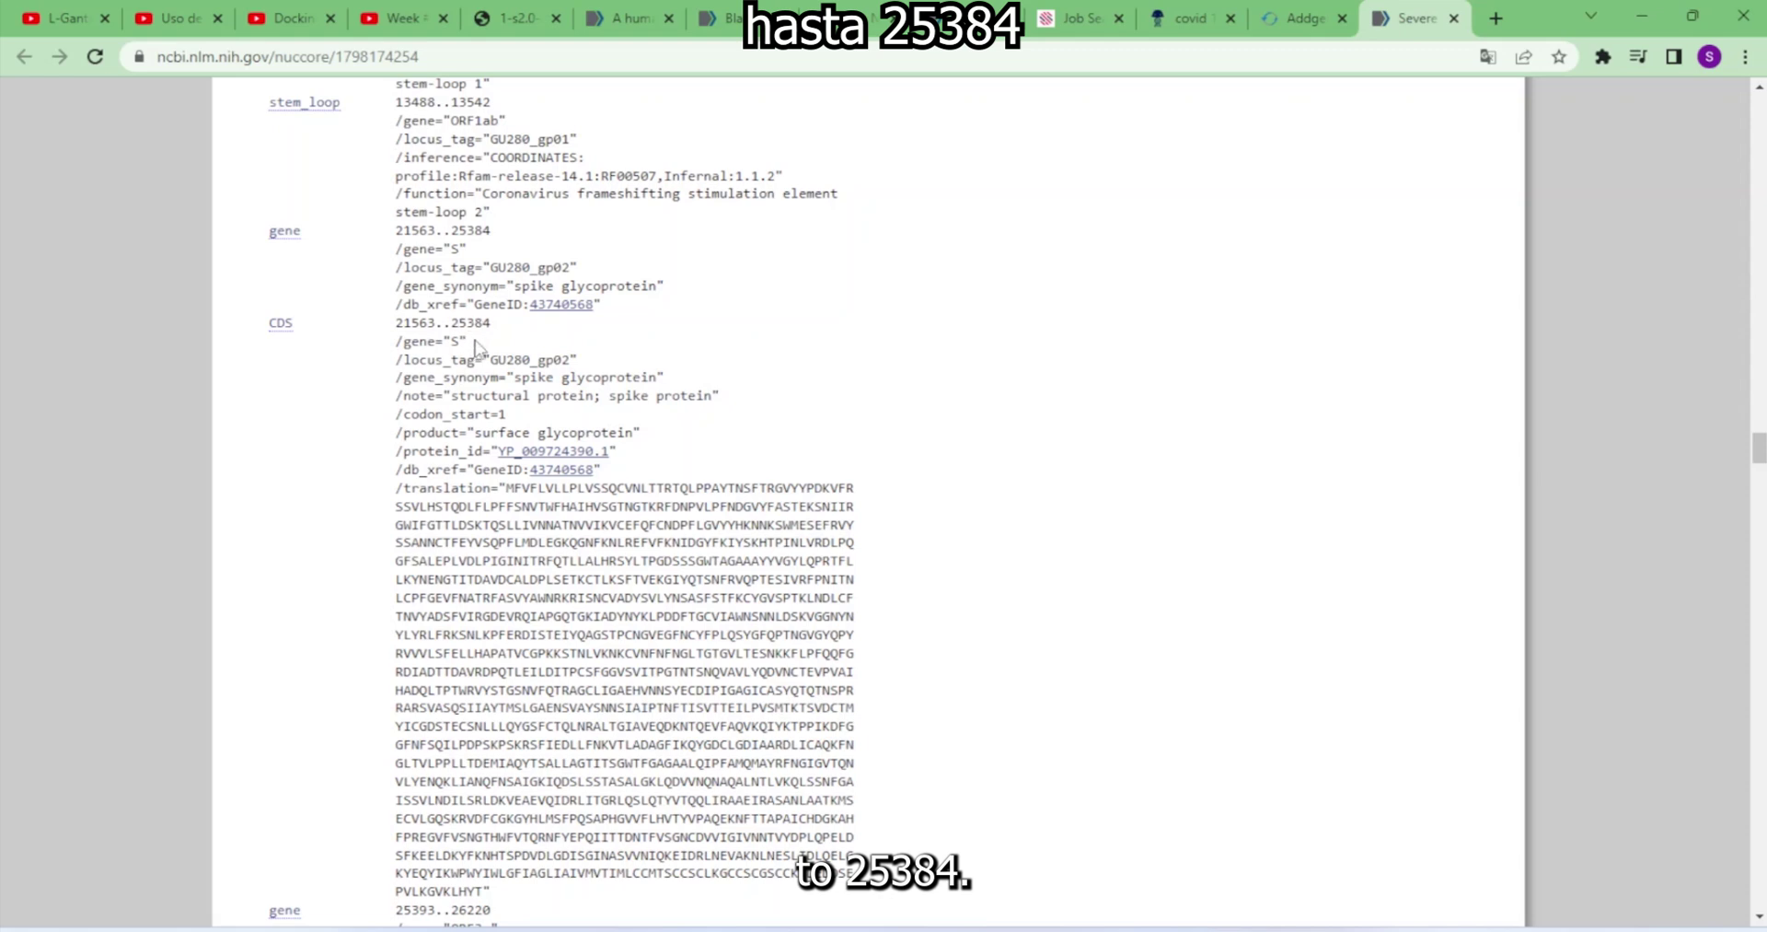
- Copy the spike CDS range 21563..25384 and paste it into the address bar
drag(497, 323, 388, 323)
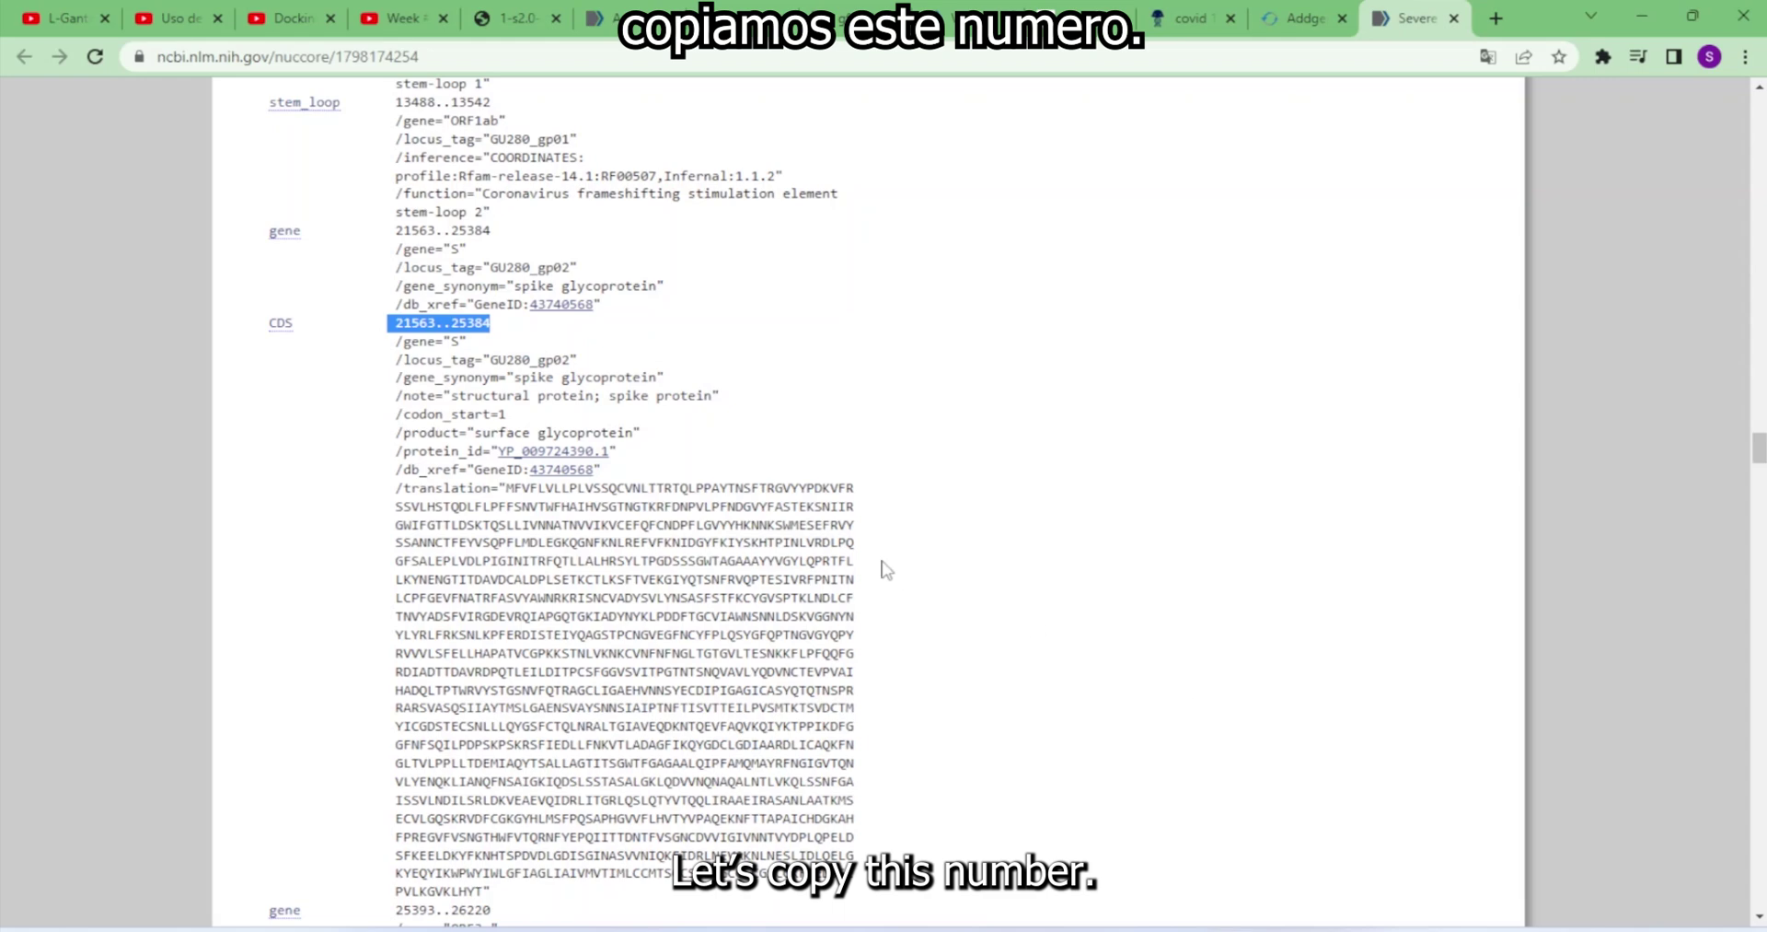
key(ctrl+c)
click(704, 361)
click(377, 57)
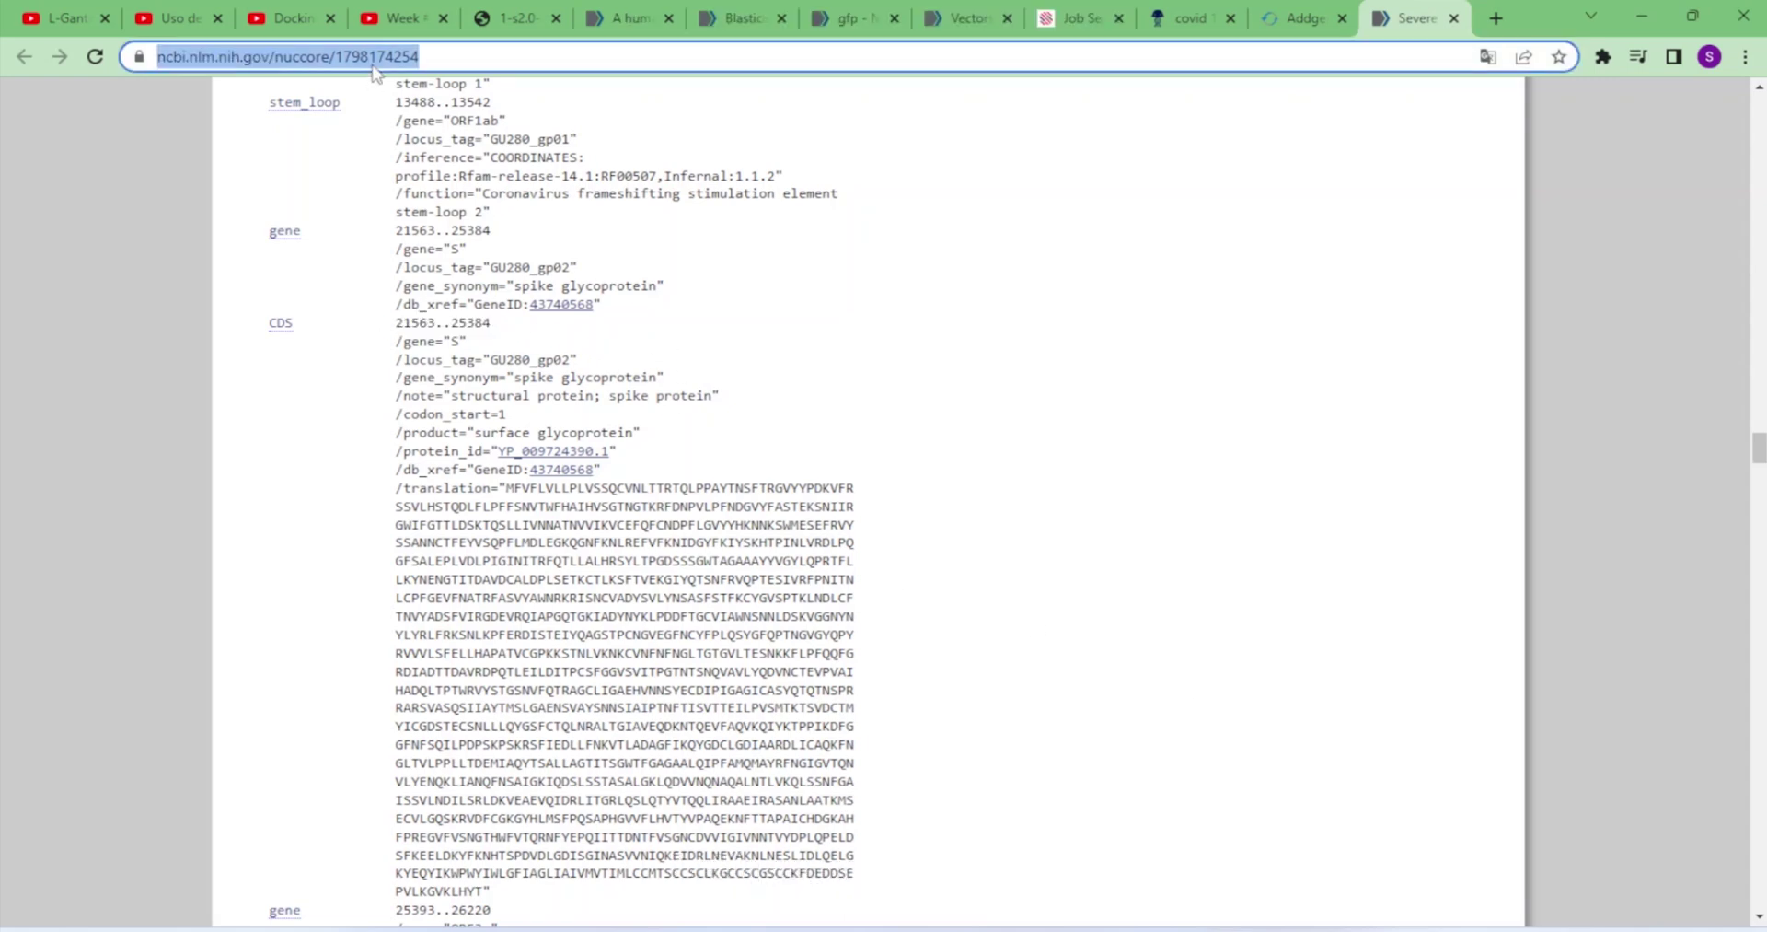
key(ctrl+v)
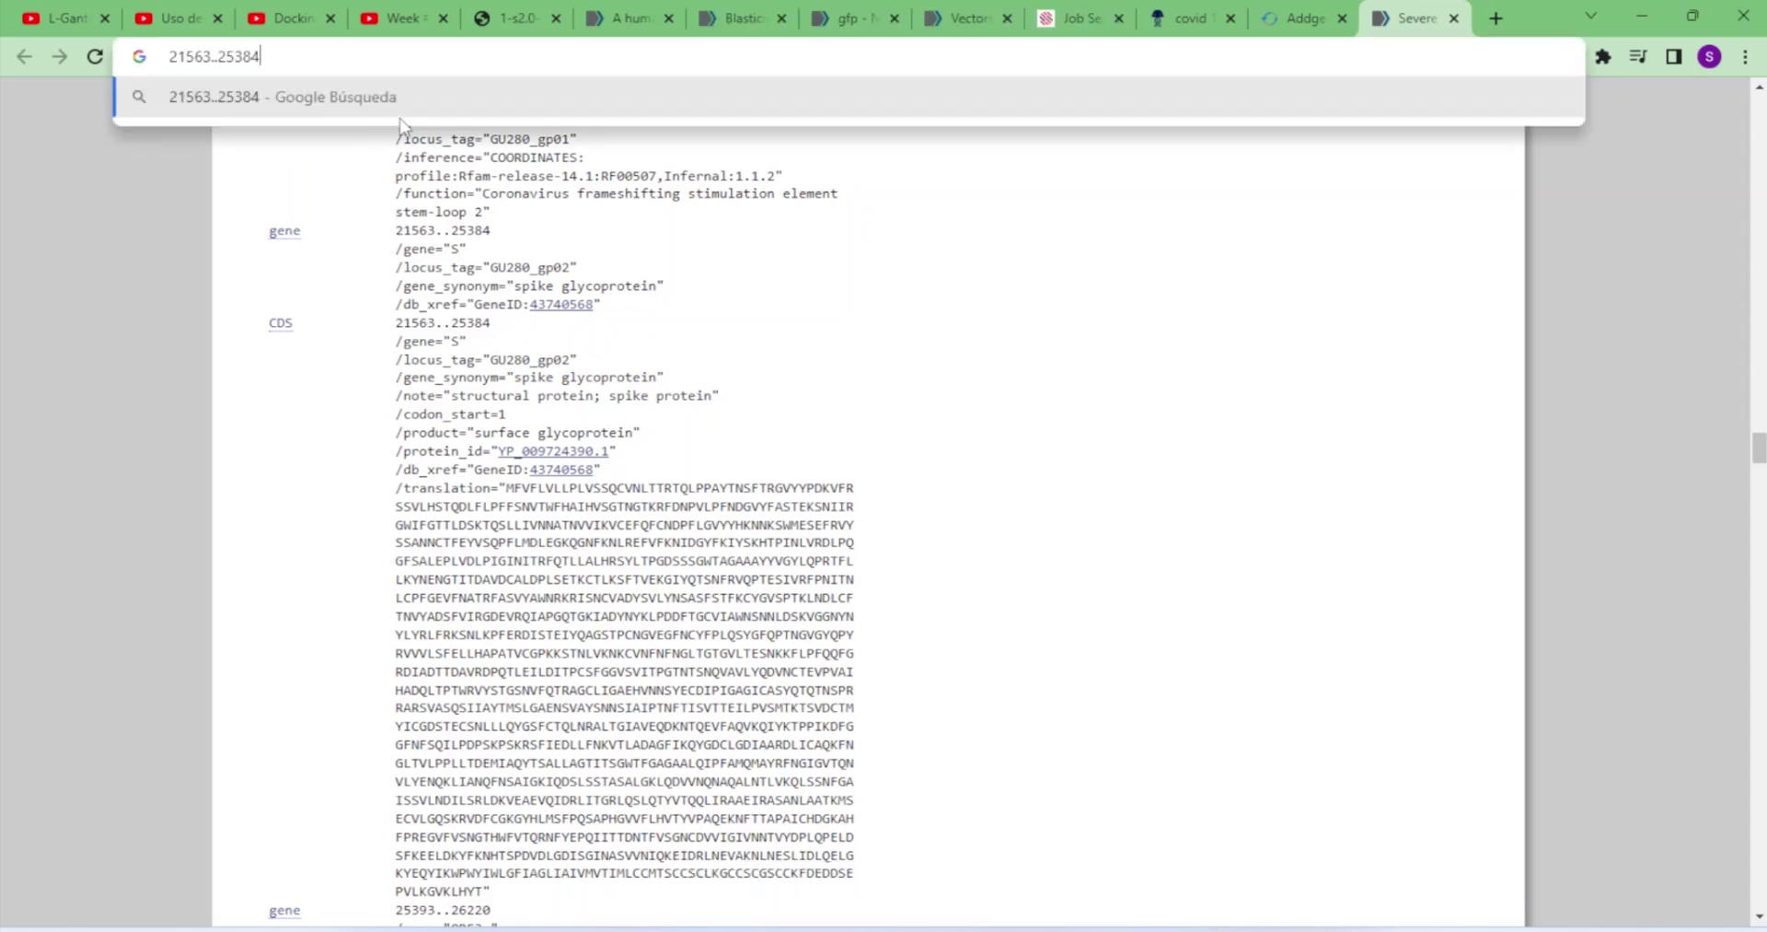
click(1207, 9)
- Scroll the covid 19 sequence to base 21563 and mark the spike ATG start codon
click(453, 56)
key(ctrl+v)
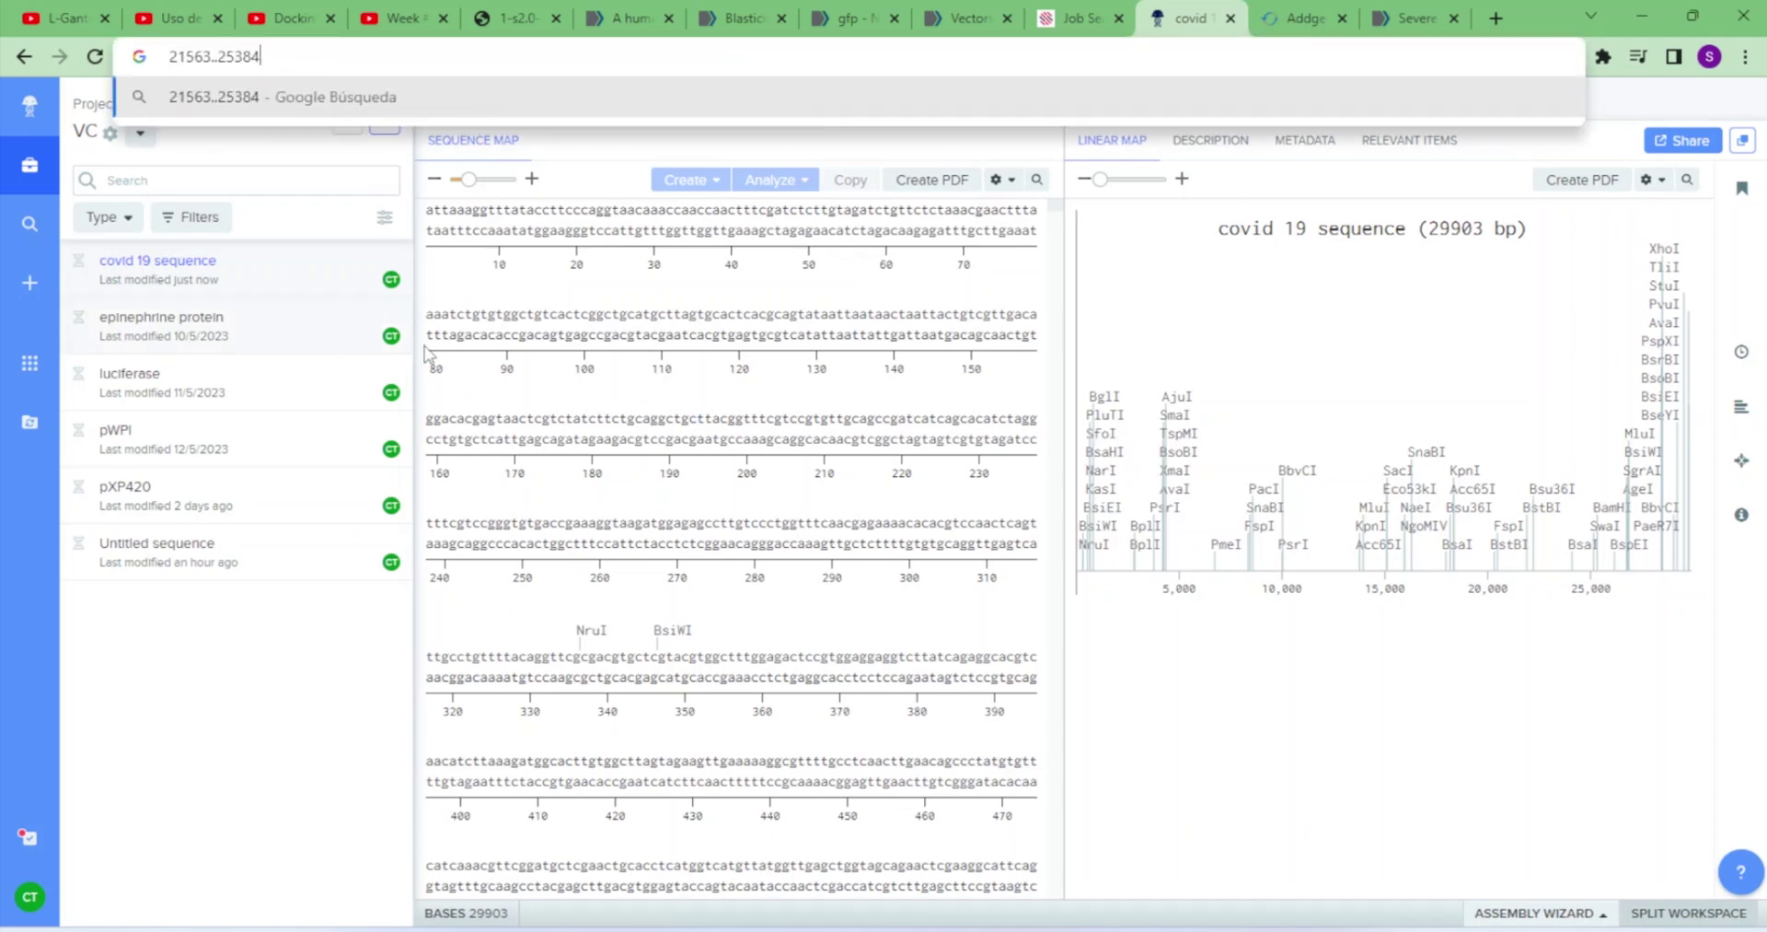
click(528, 363)
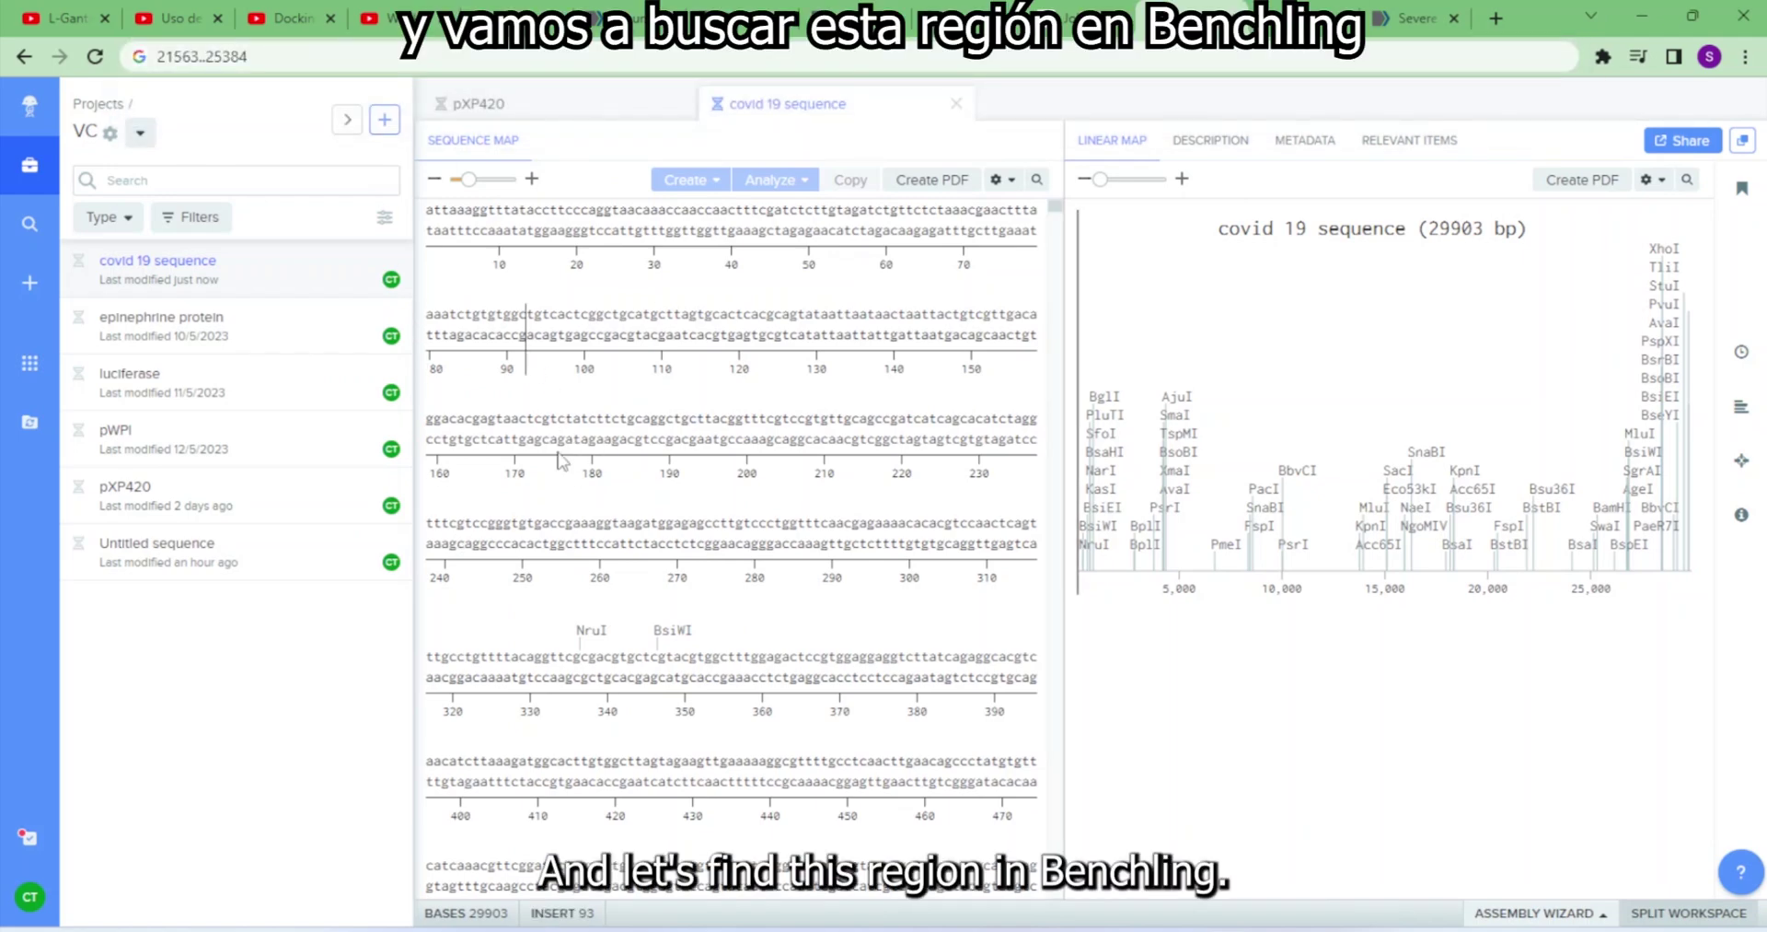
scroll(948, 324, down, 3)
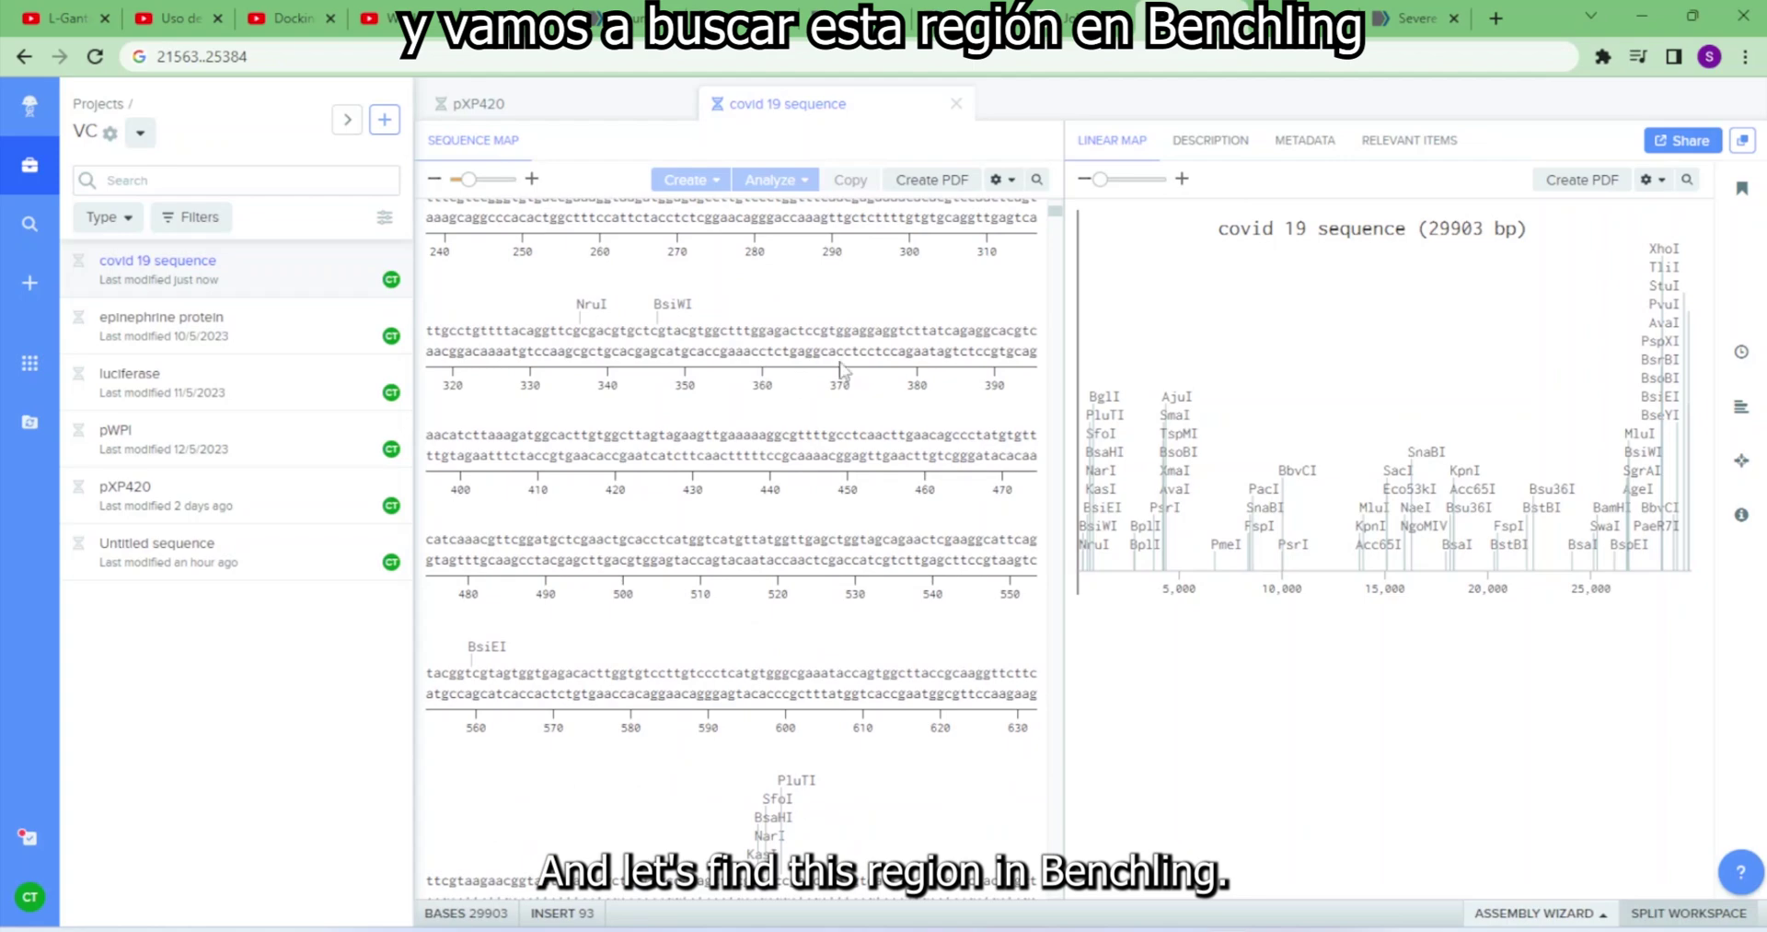
scroll(1049, 331, down, 20)
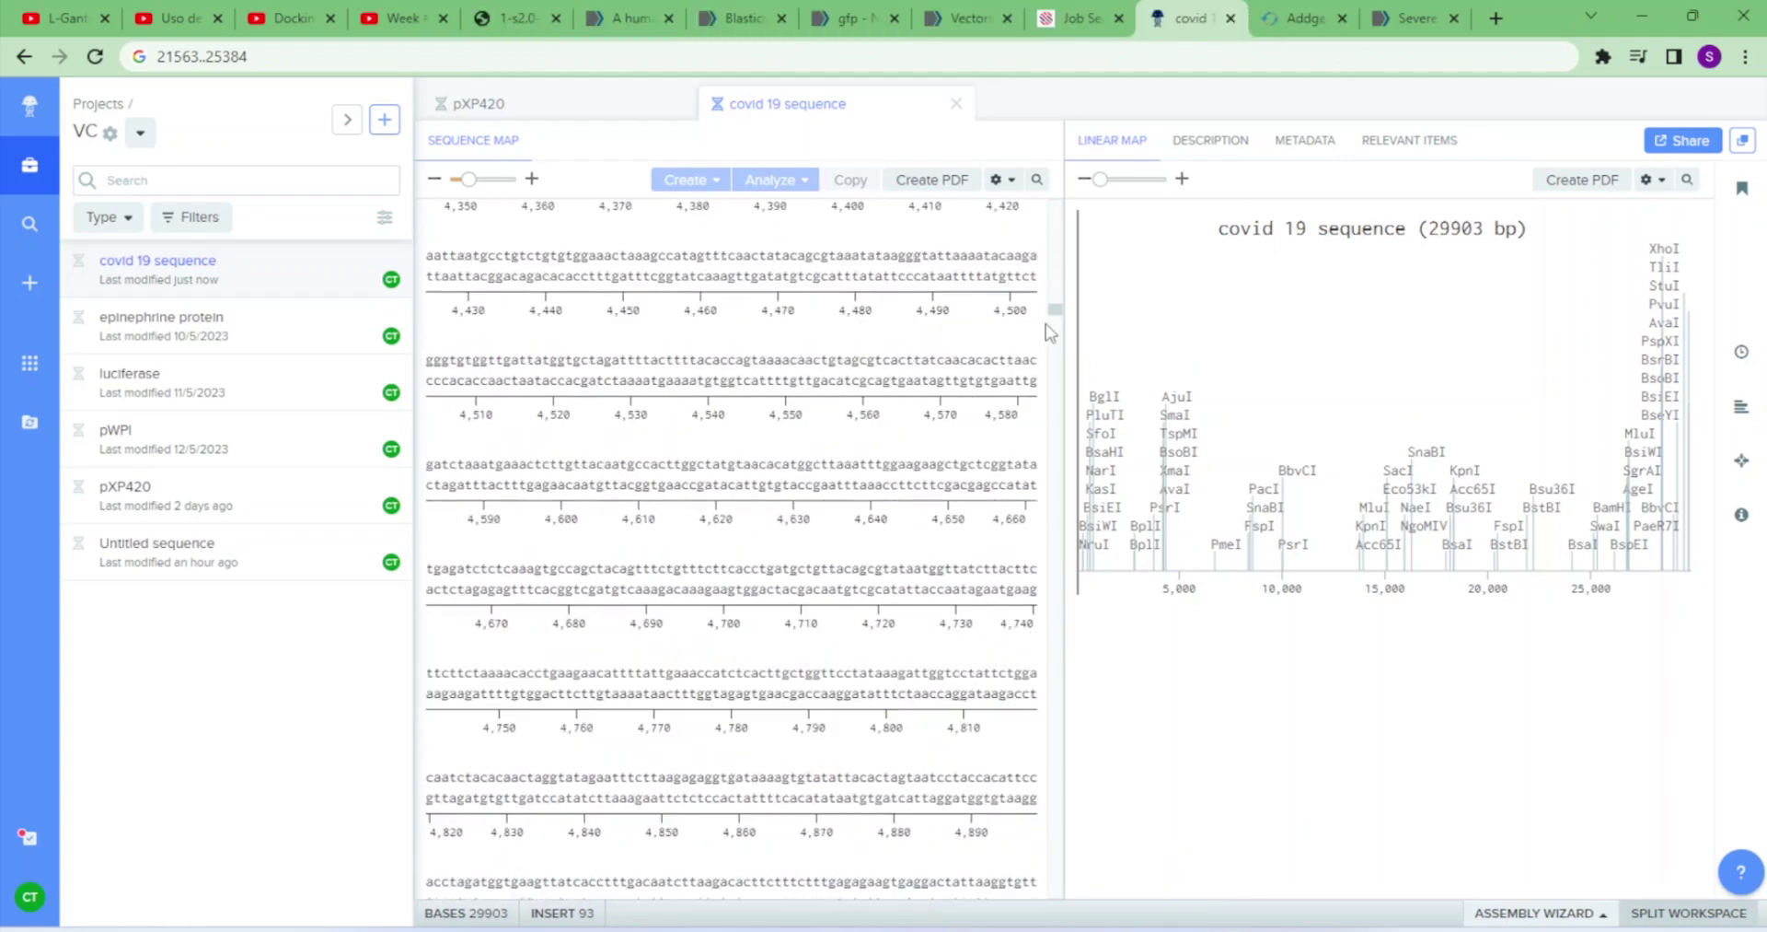
drag(1049, 332, 1054, 700)
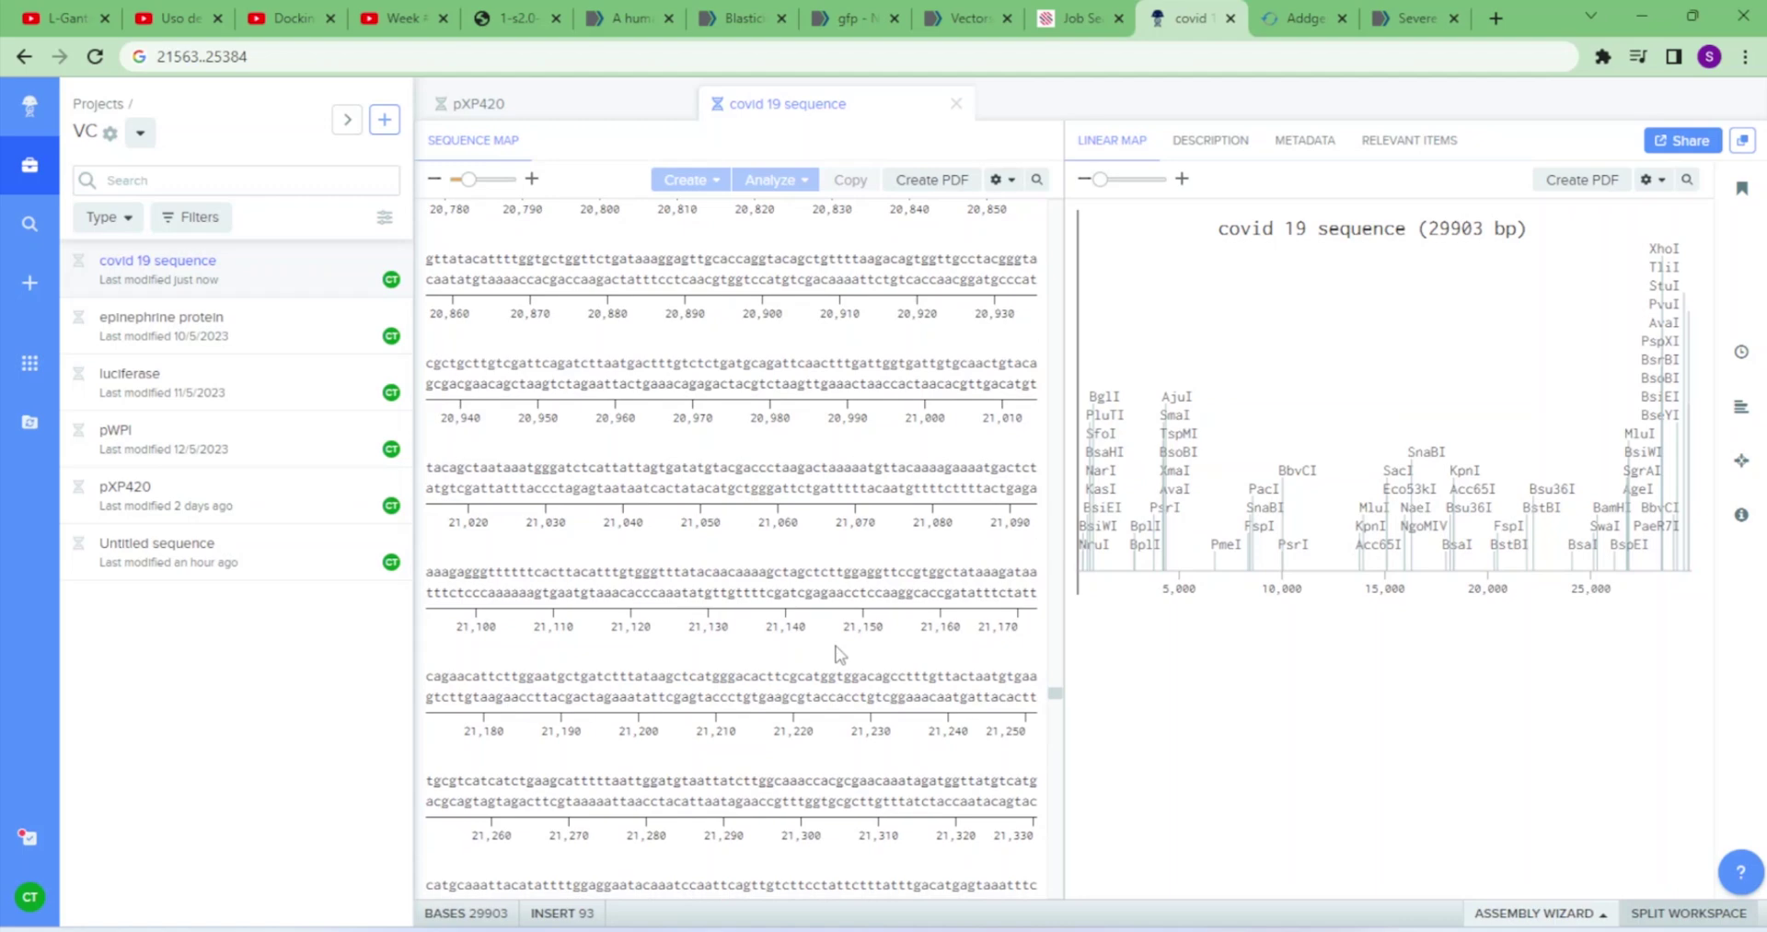
scroll(835, 654, down, 6)
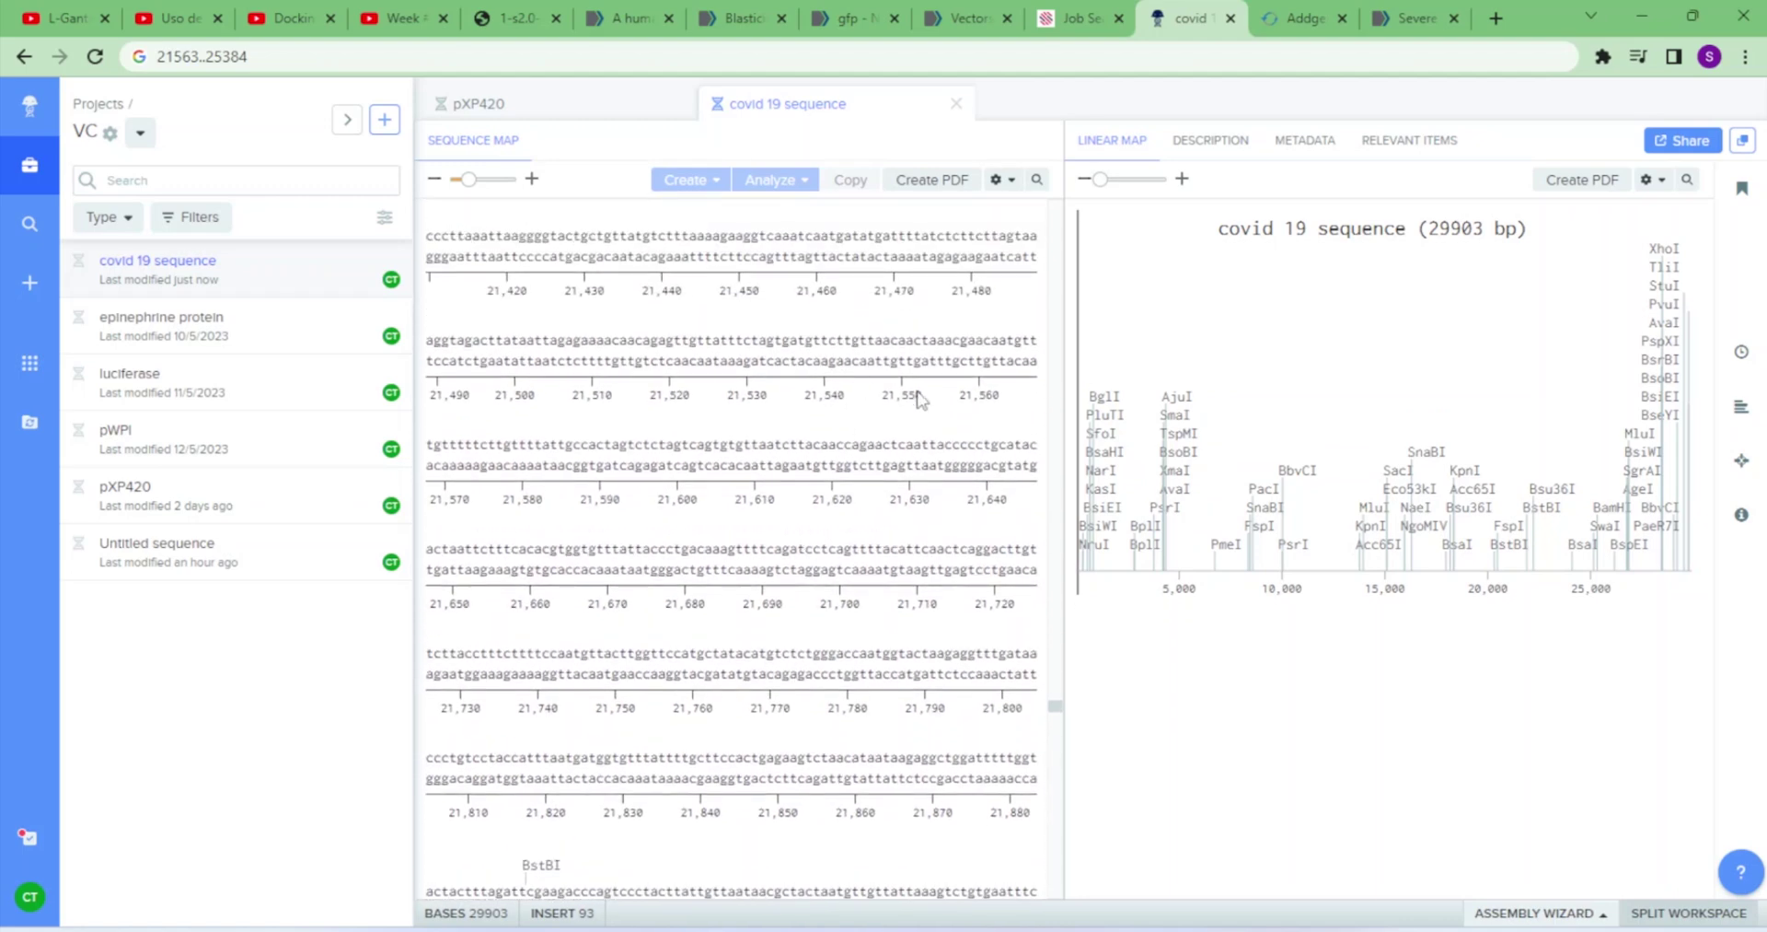
click(1003, 348)
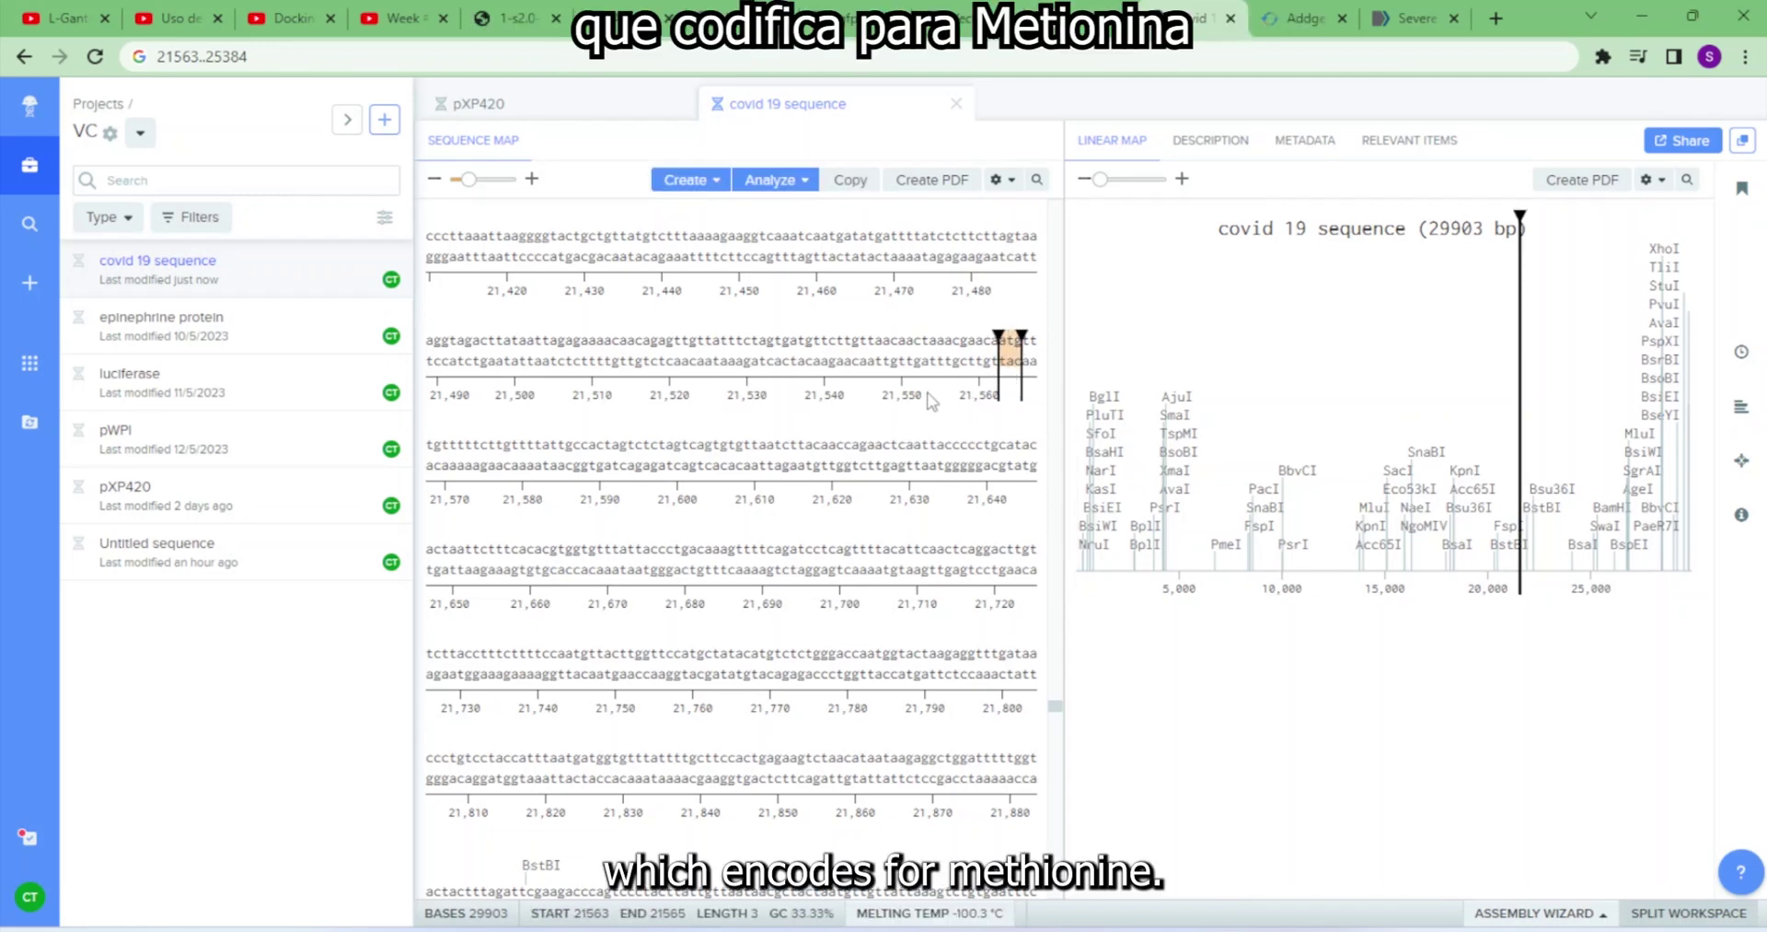
- Select bases 21563–25384 of the covid 19 sequence and open the Annotations sidebar
click(957, 349)
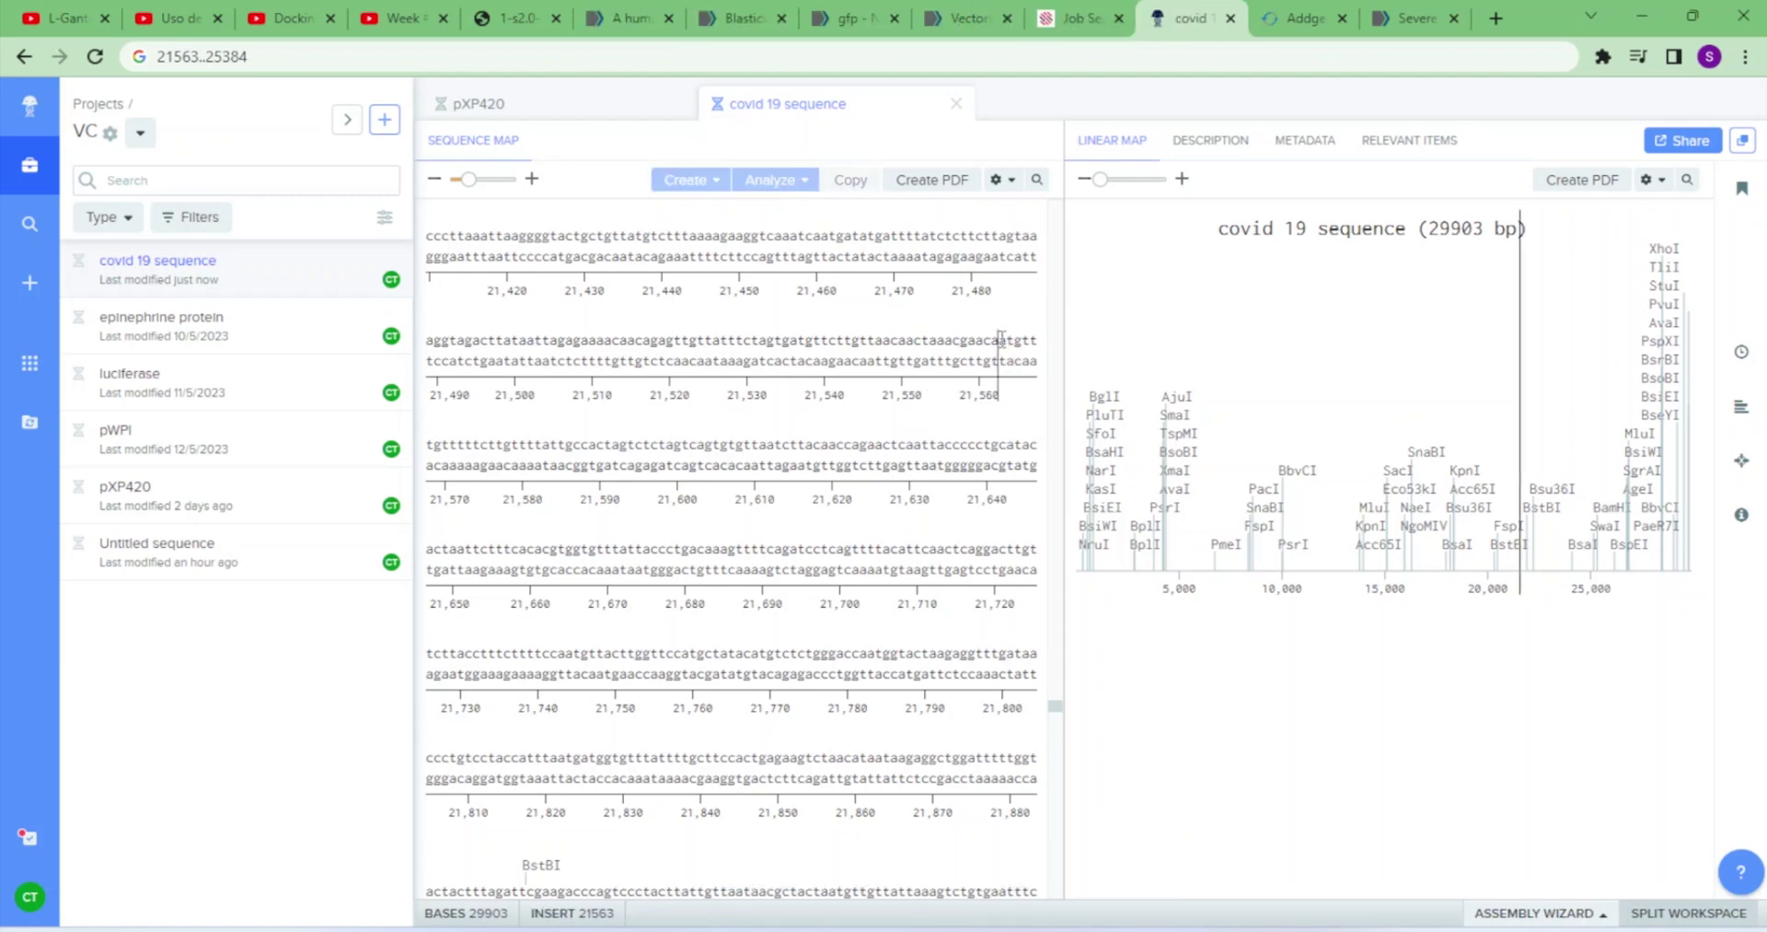
drag(1000, 341, 1015, 389)
drag(1001, 500, 622, 605)
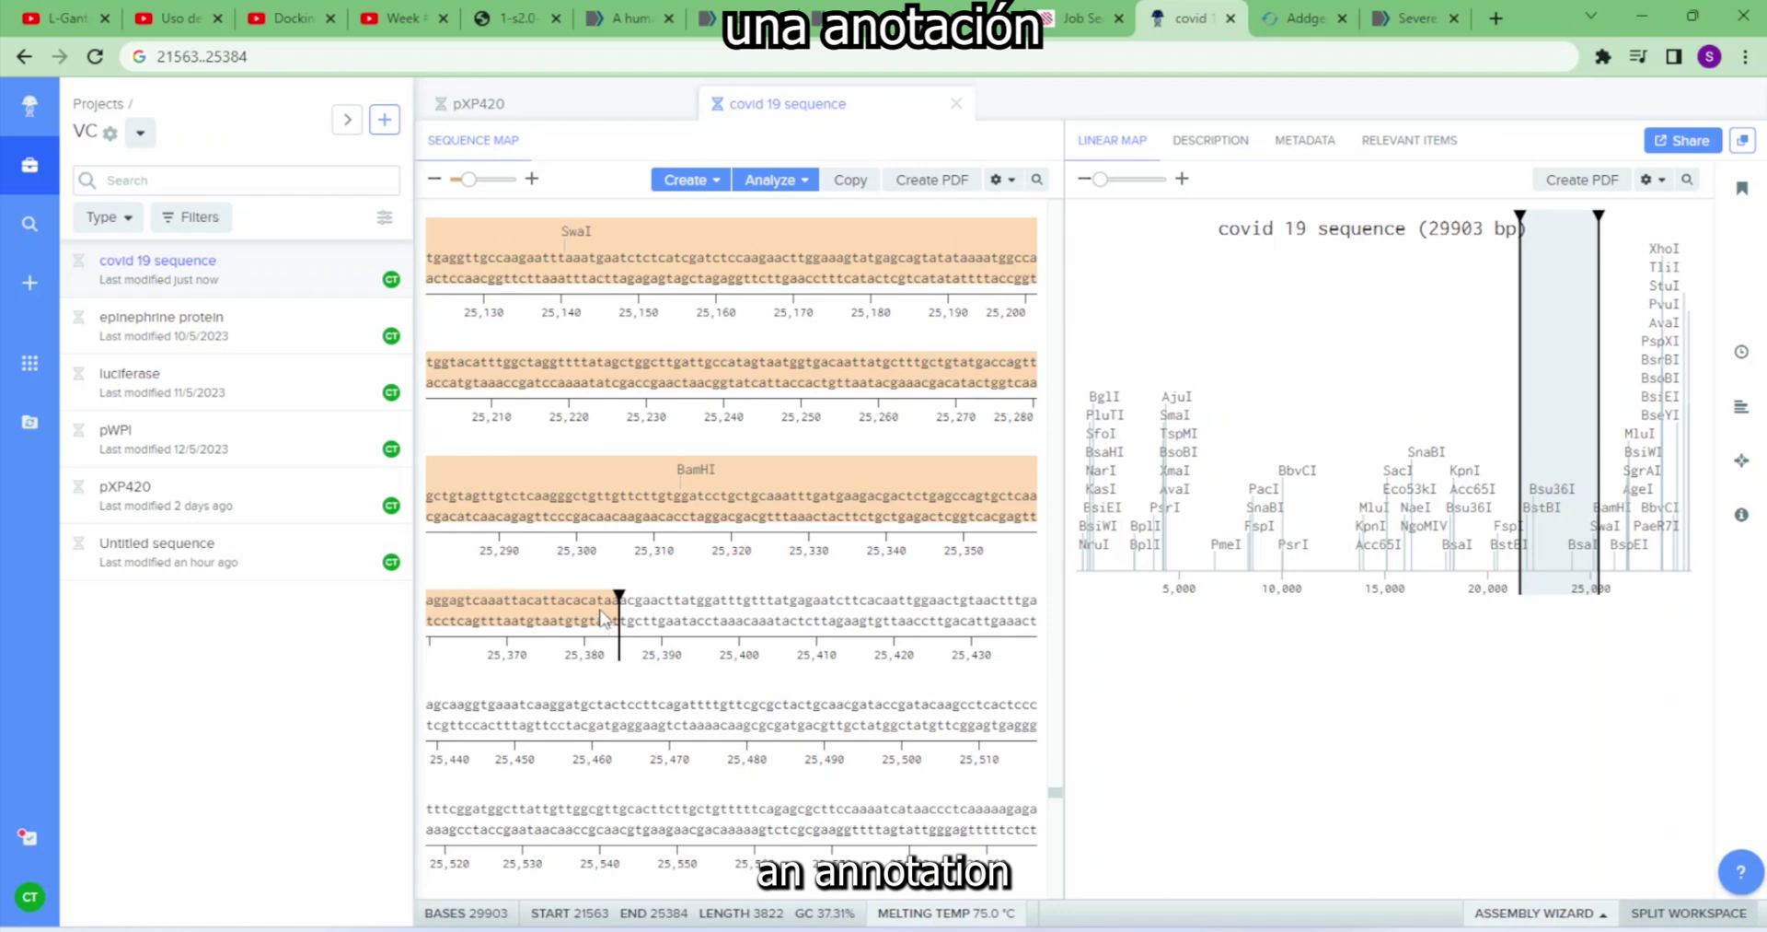
scroll(736, 552, up, 2)
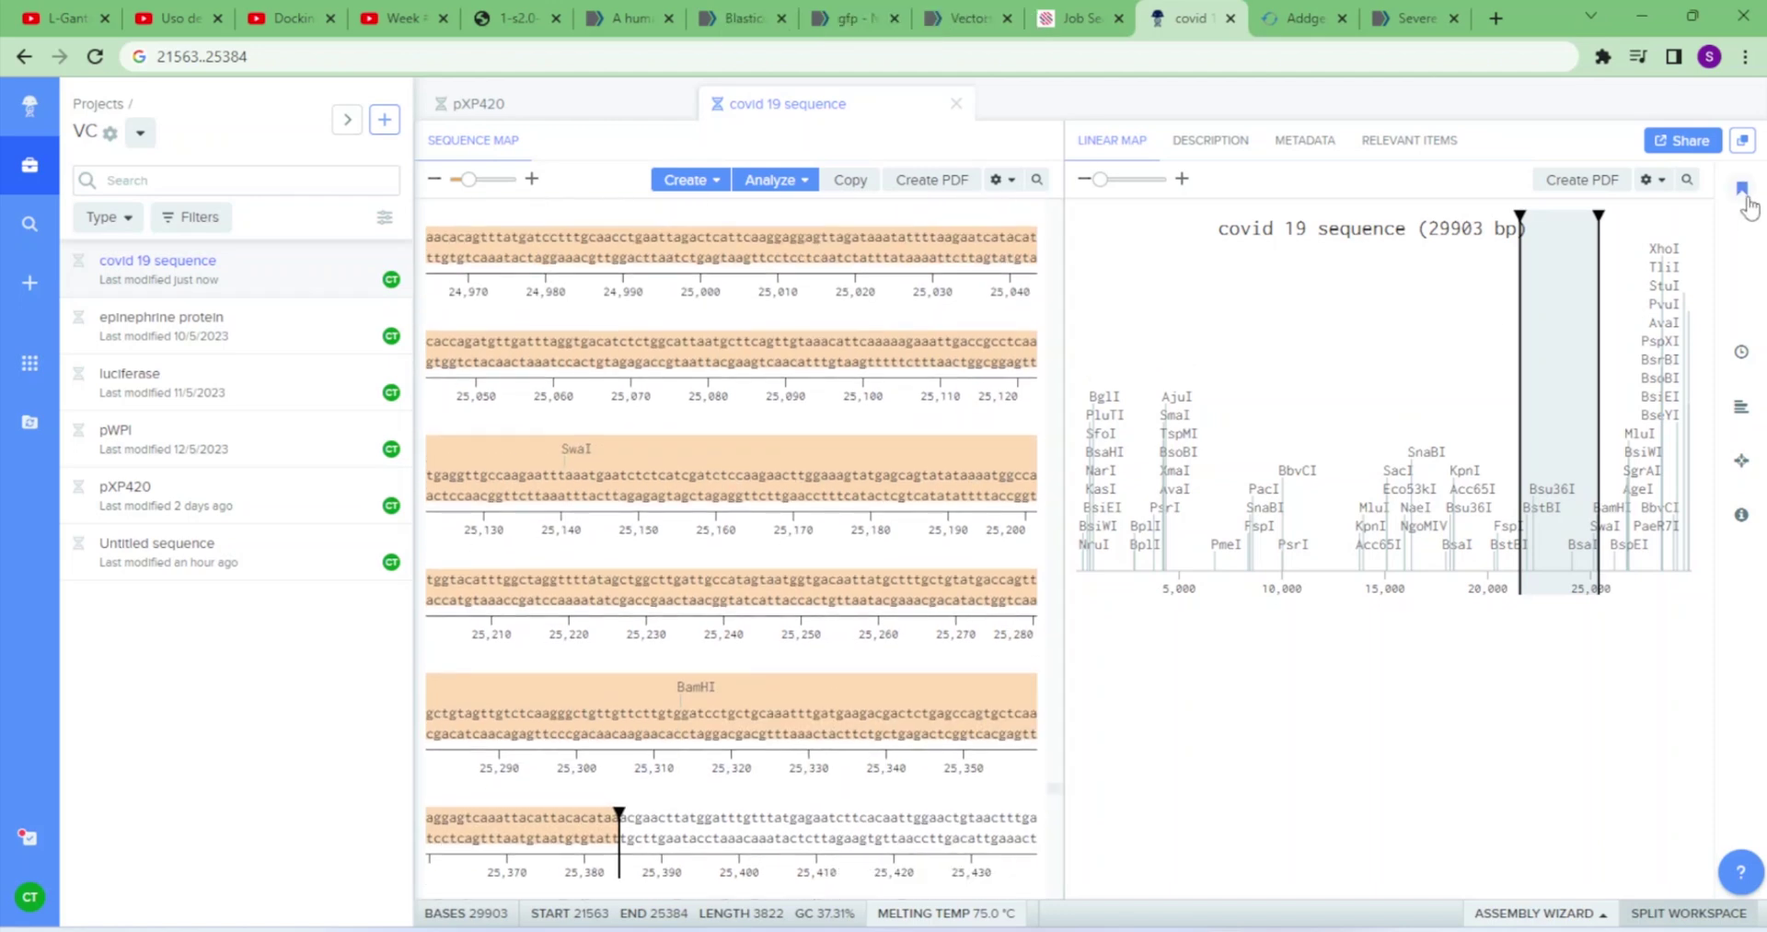
click(1741, 188)
- Save a pink 'spike protein' annotation over the selection and close the annotations list
click(1643, 231)
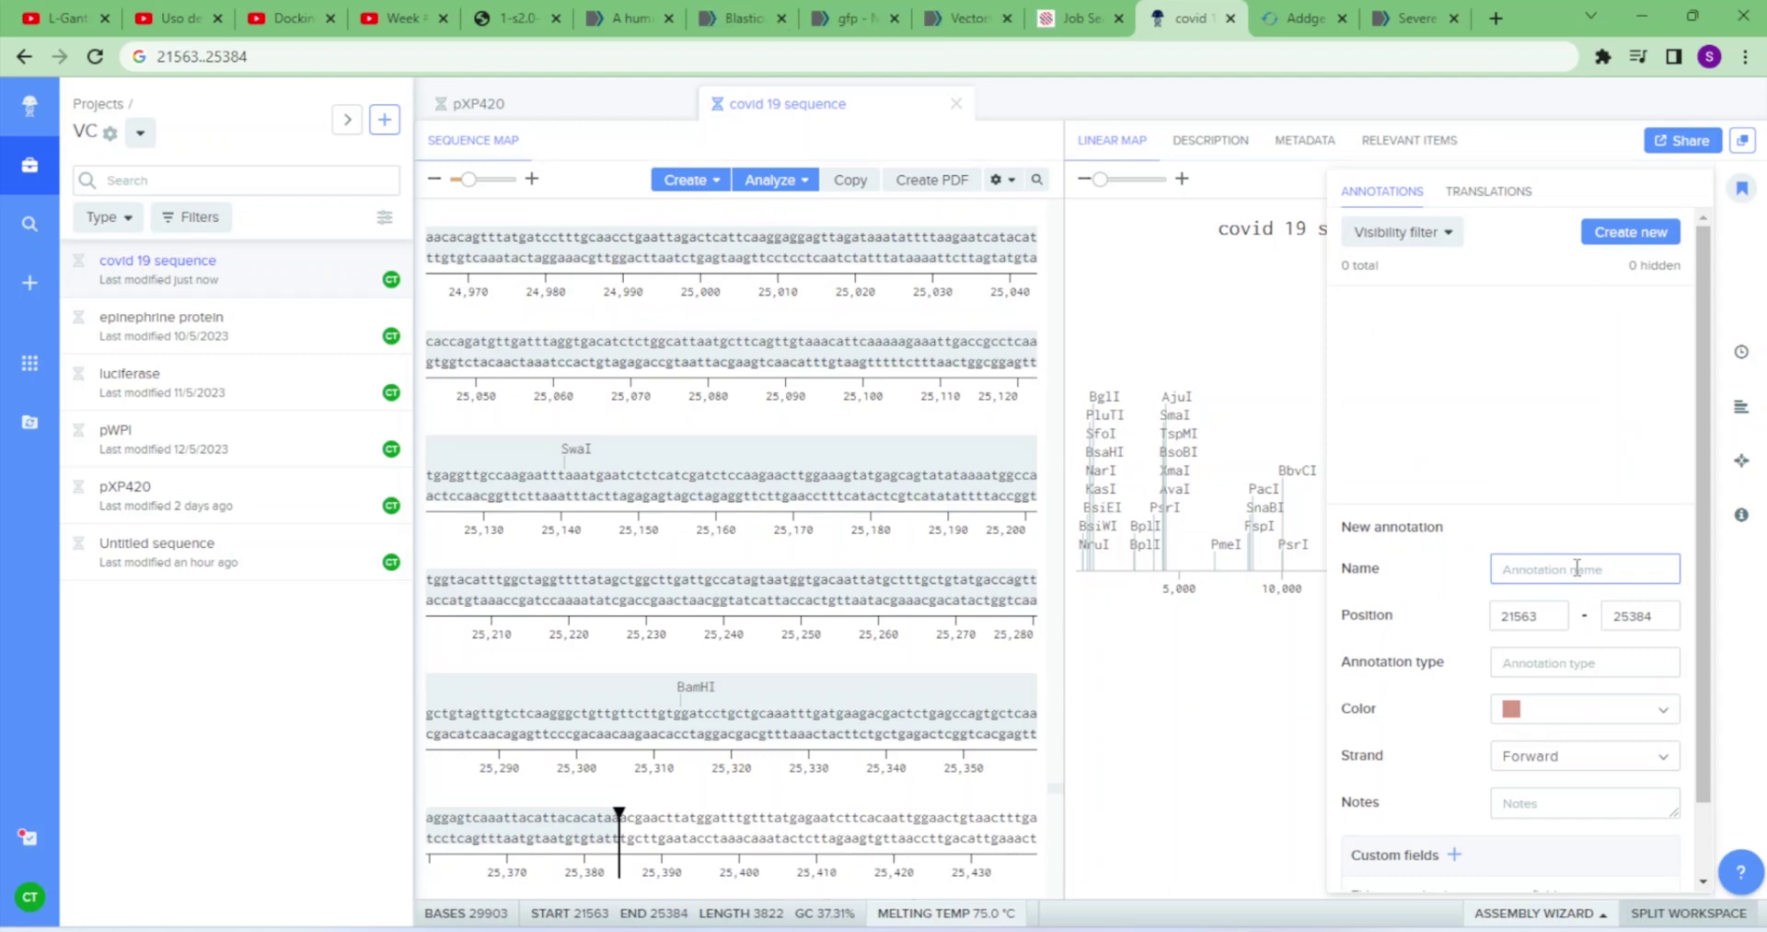
text(spike protein)
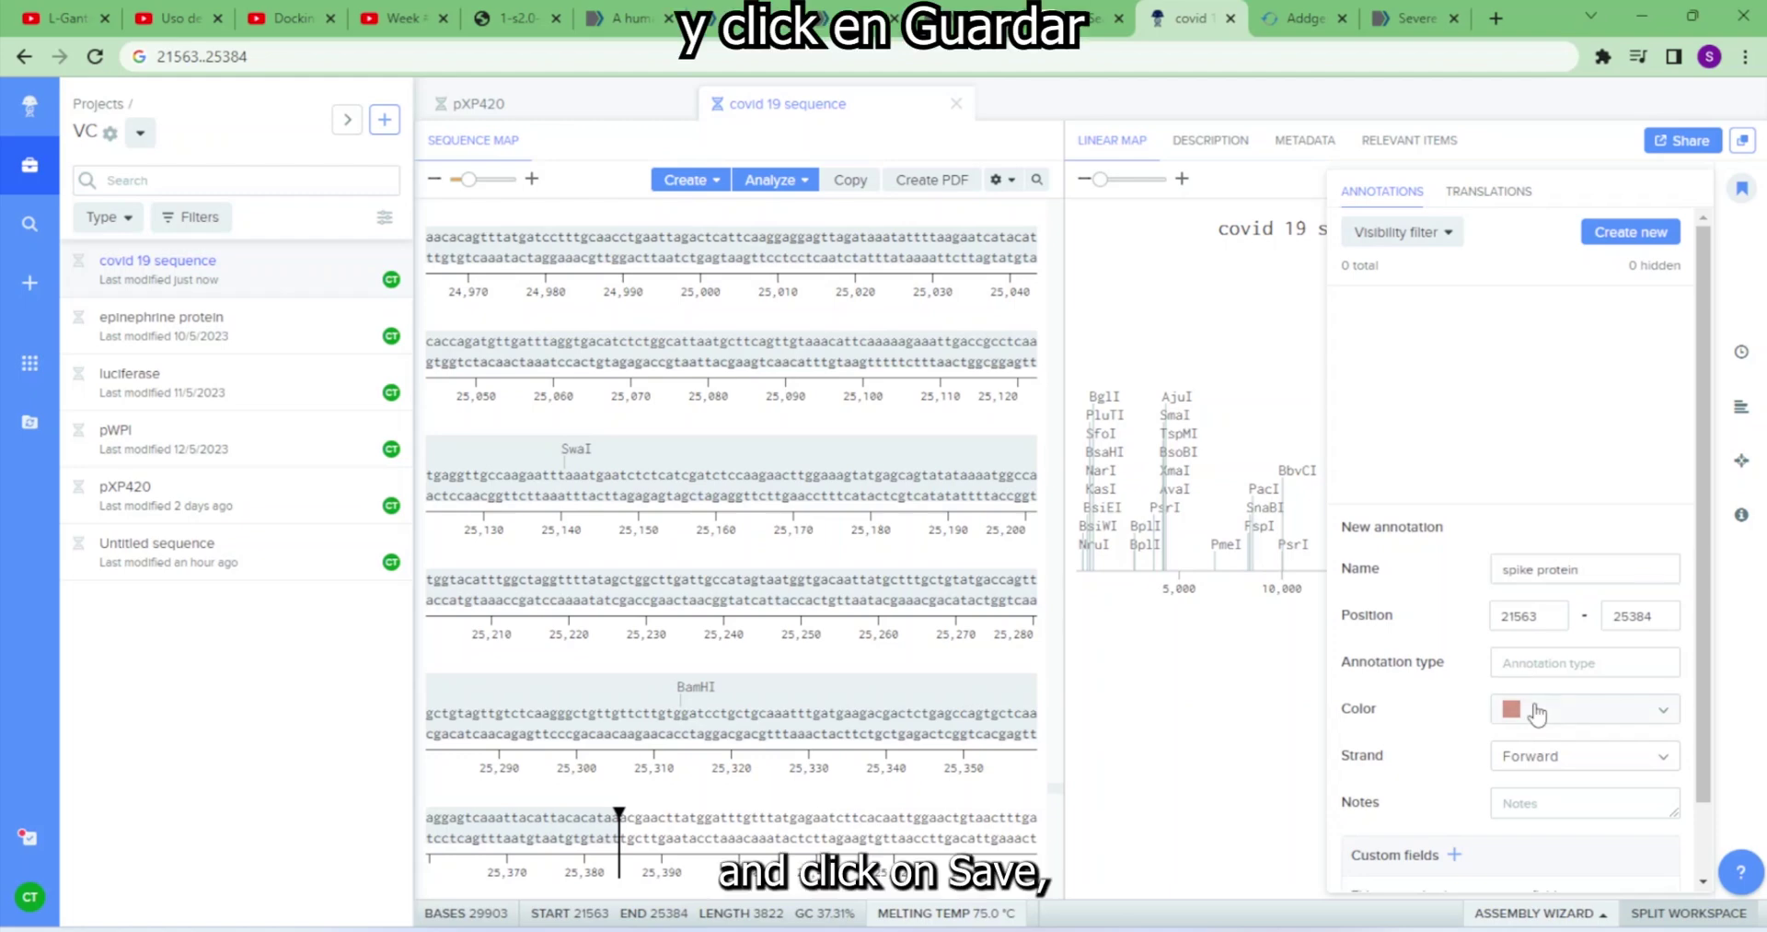
click(1565, 708)
click(1440, 741)
click(1650, 862)
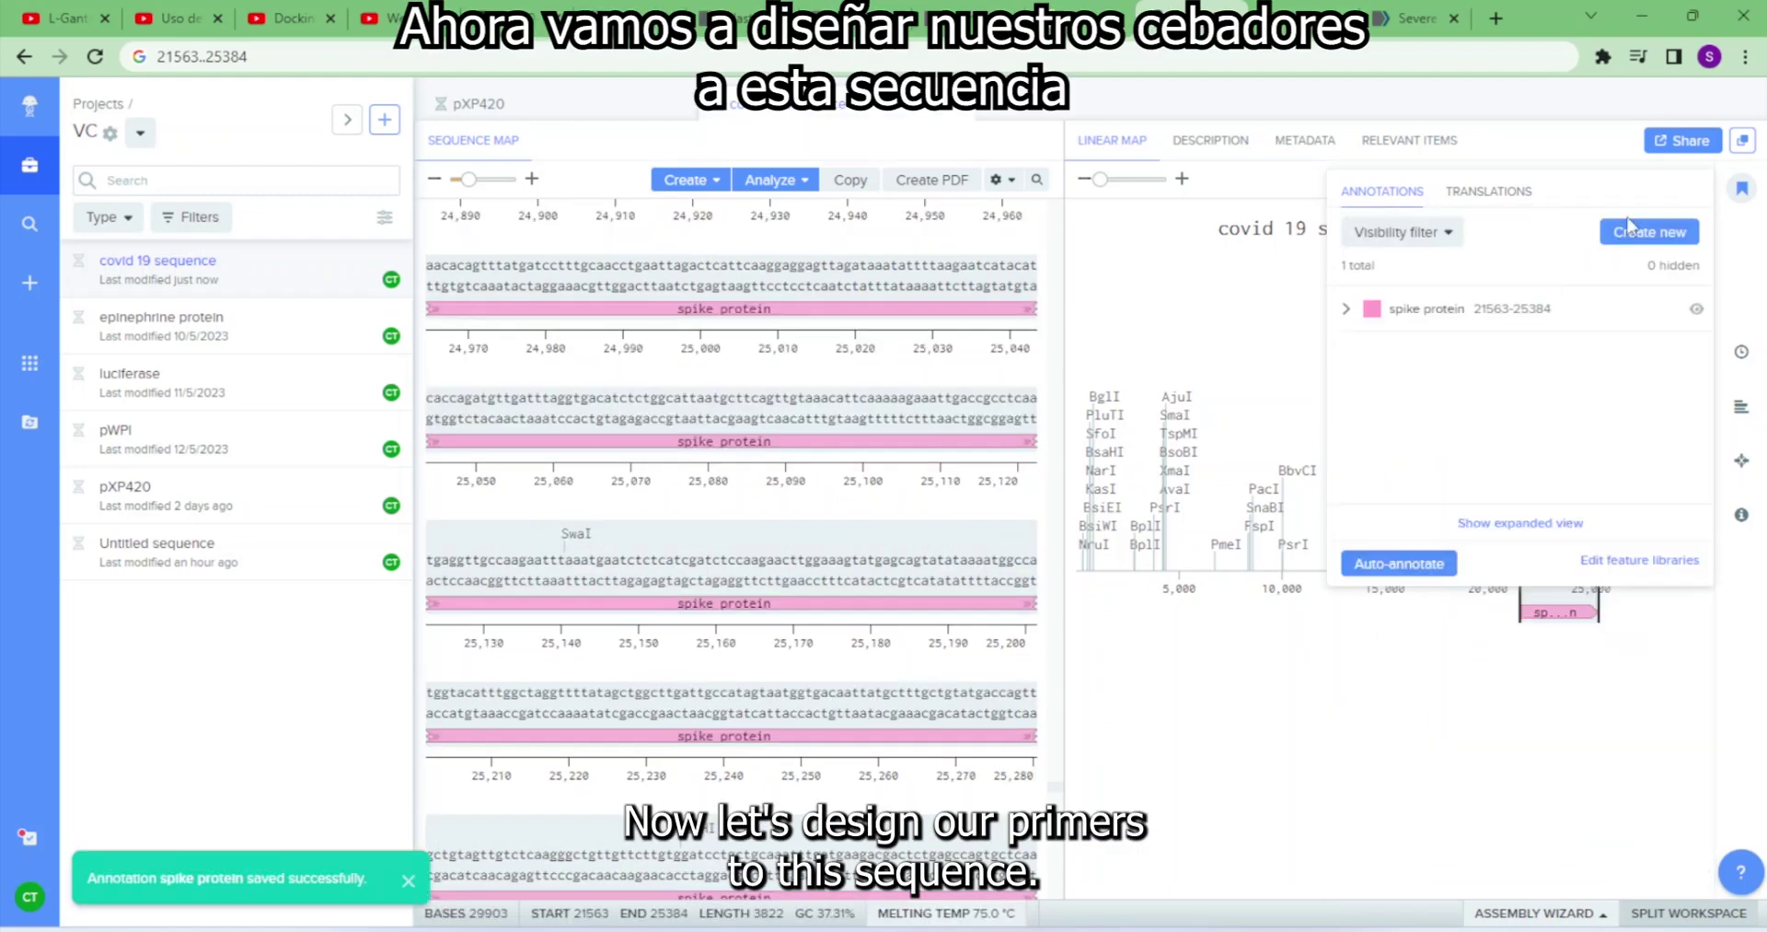
click(1742, 189)
scroll(787, 593, up, 10)
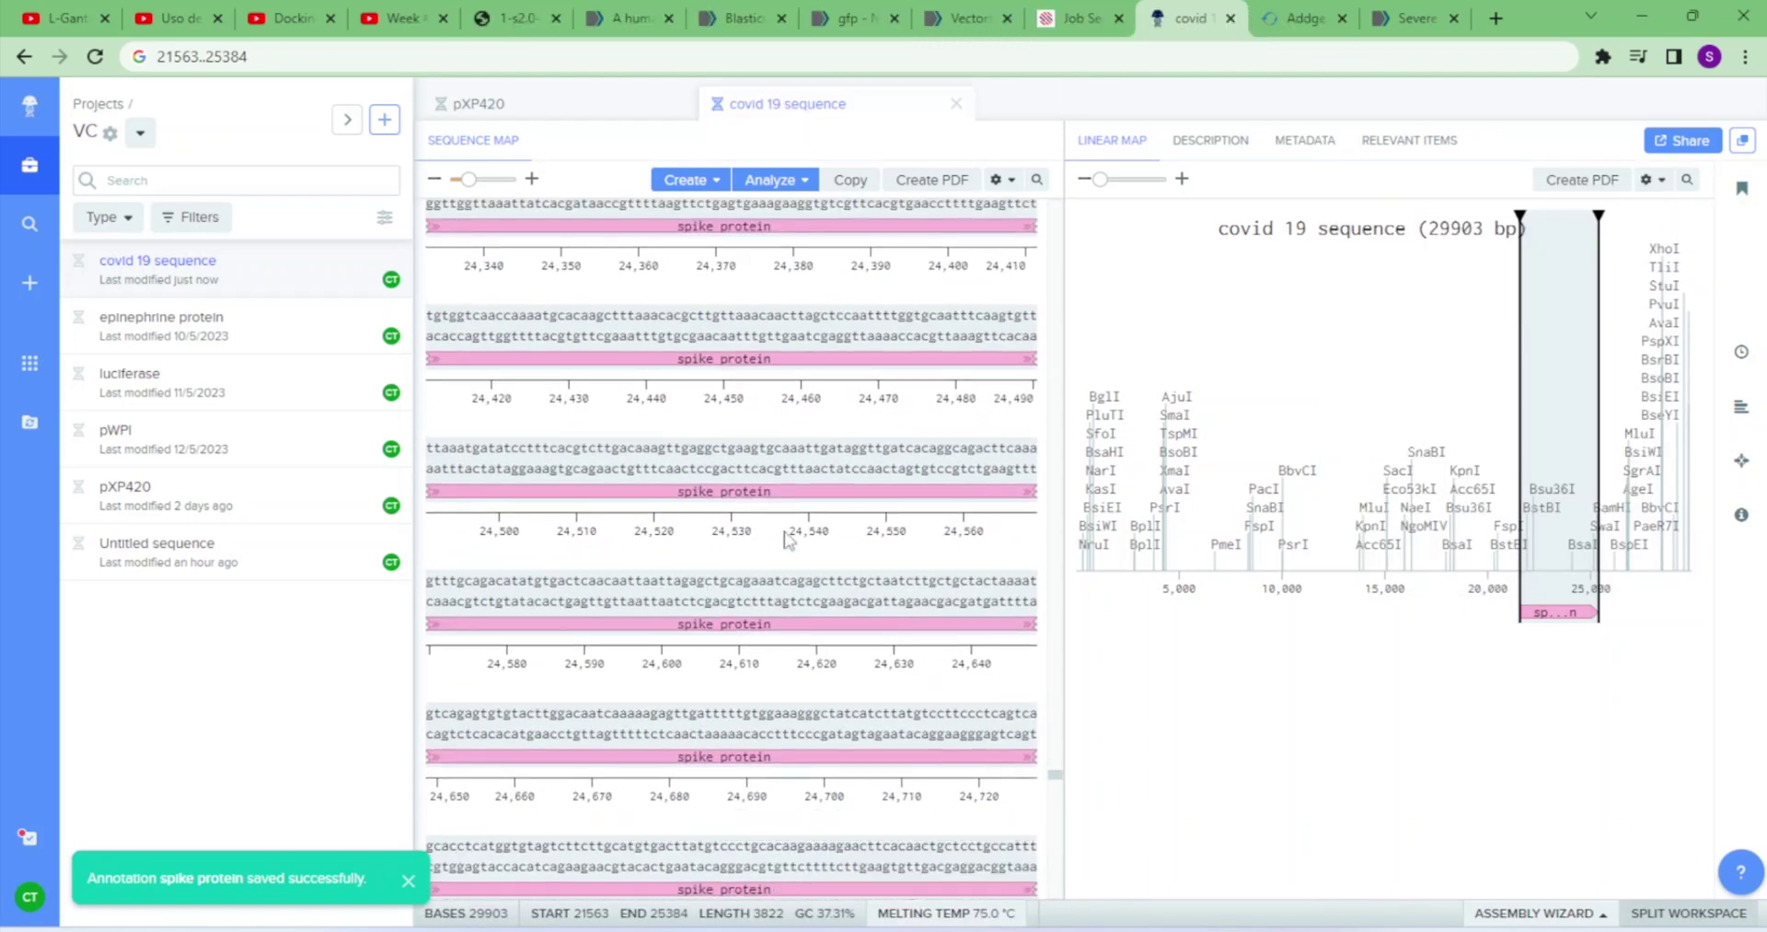
click(827, 544)
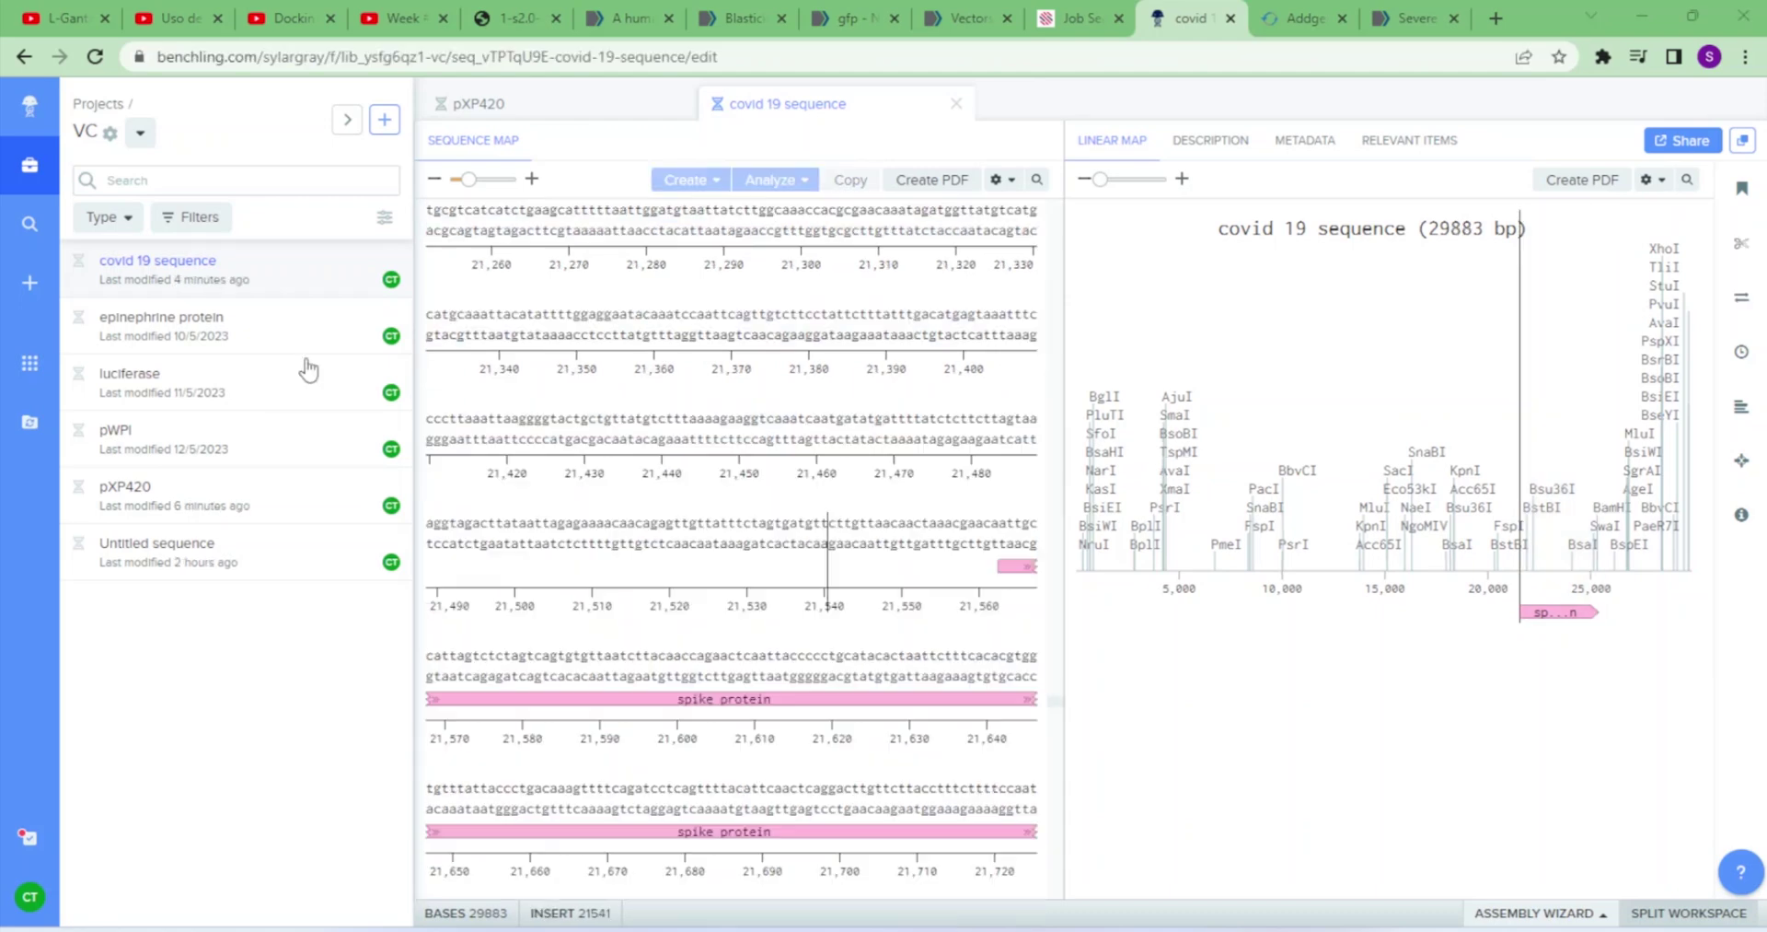
click(827, 442)
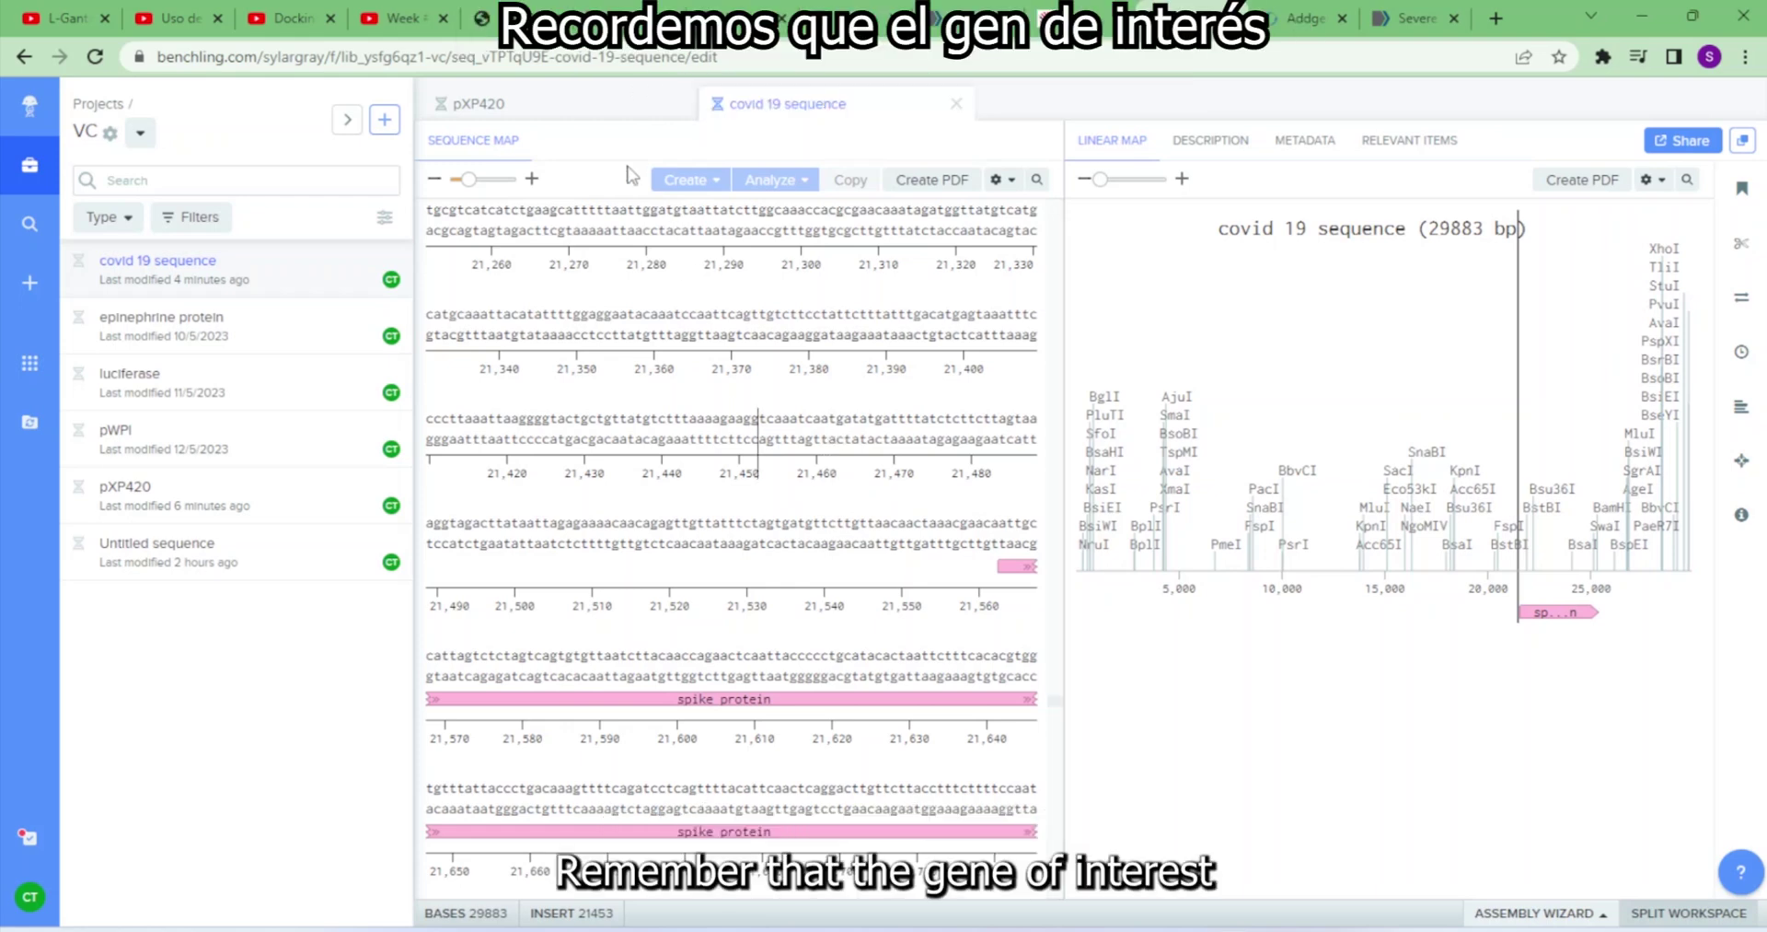
- Switch to pXP420 and inspect the SpeI and XhoI sites between TEF1 promoter and CYC1 terminator
click(562, 112)
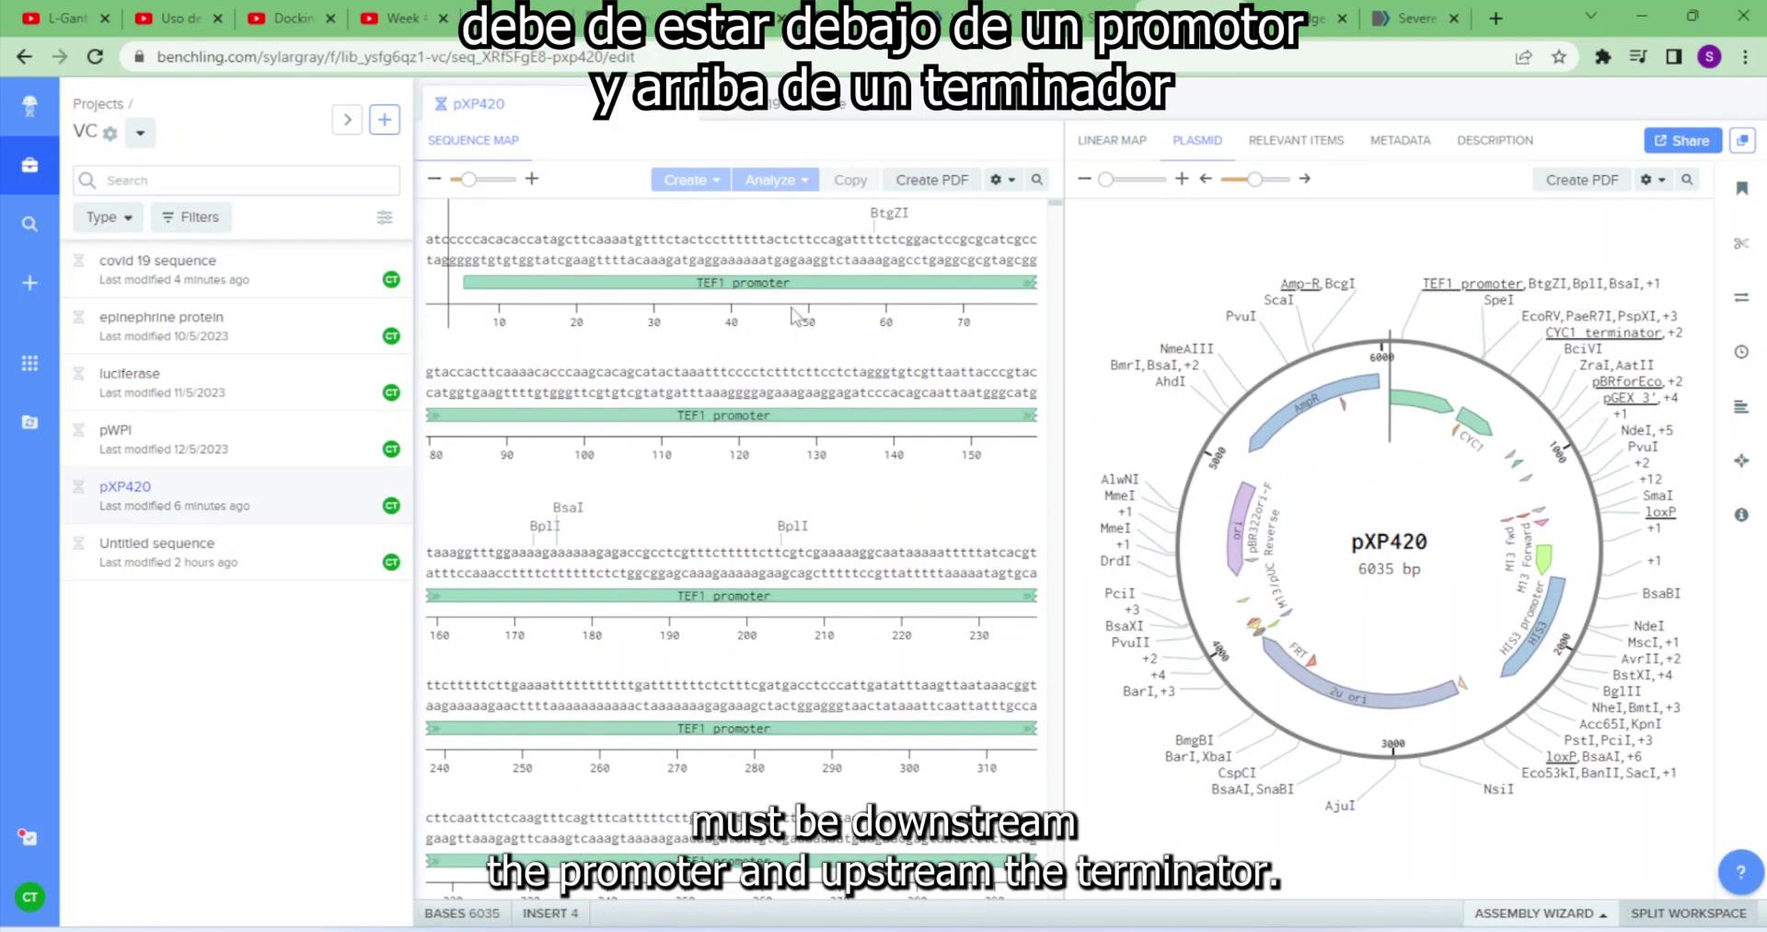
scroll(773, 340, down, 8)
scroll(855, 523, up, 8)
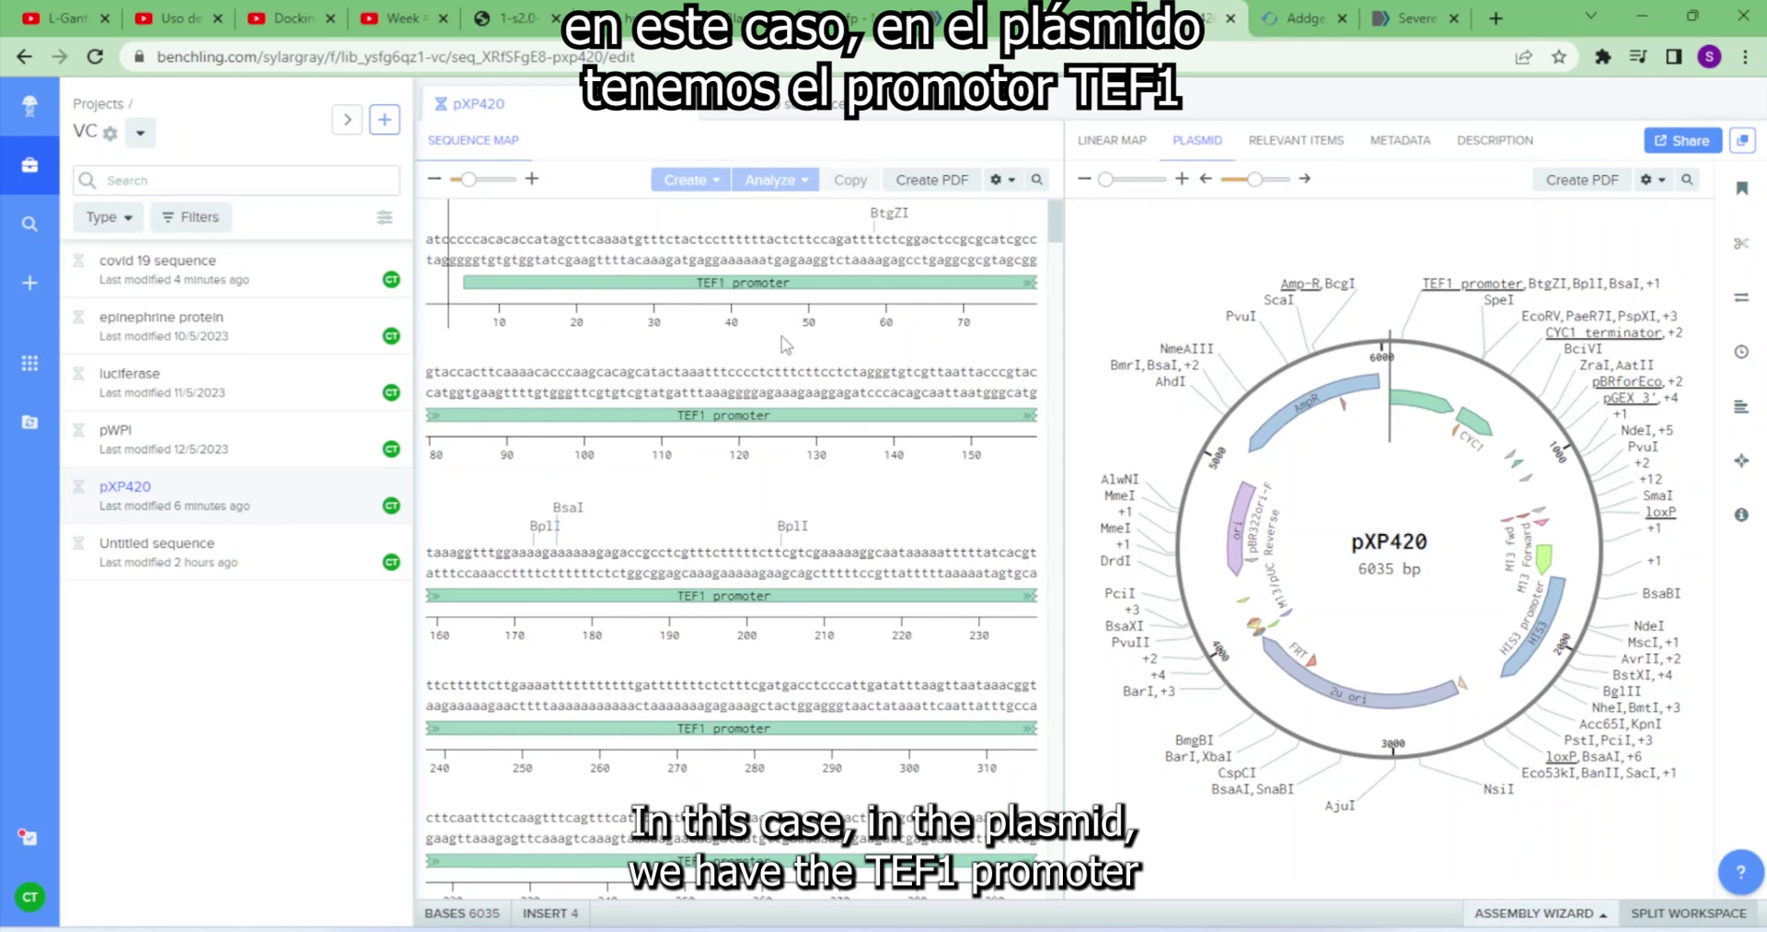
scroll(785, 345, down, 5)
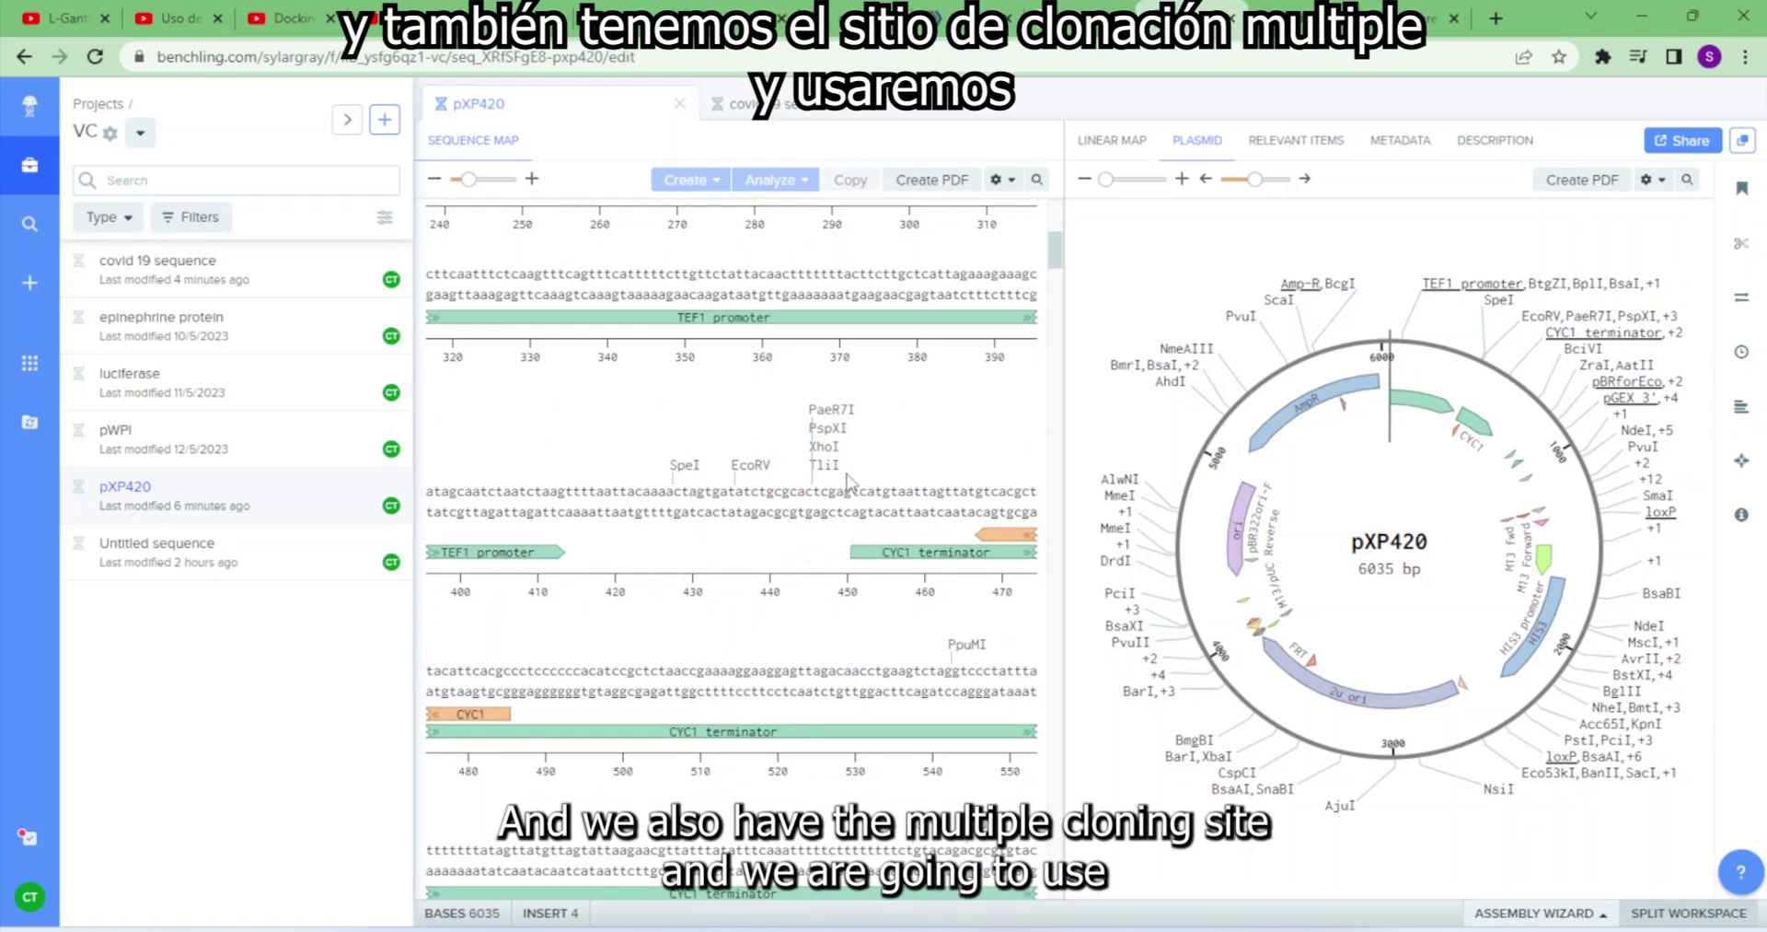
scroll(815, 544, up, 1)
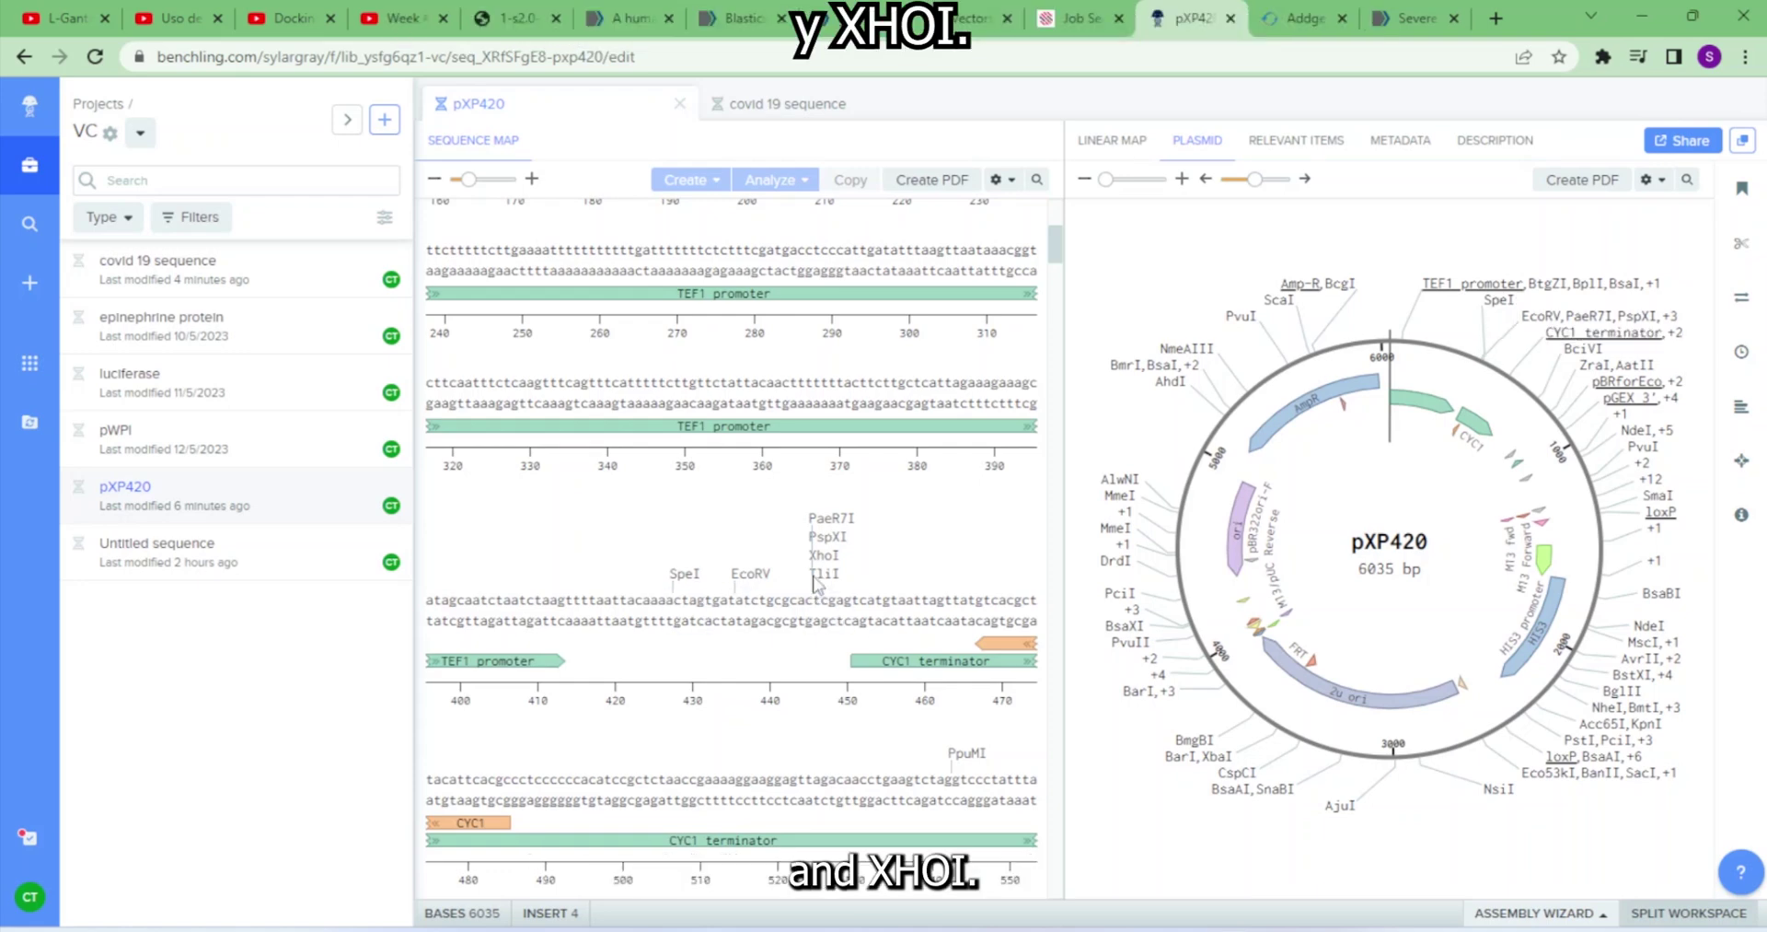
mouse_move(826, 573)
scroll(651, 632, up, 4)
- Select bases 21563–21582 of the covid 19 sequence and create a forward primer from them
click(782, 105)
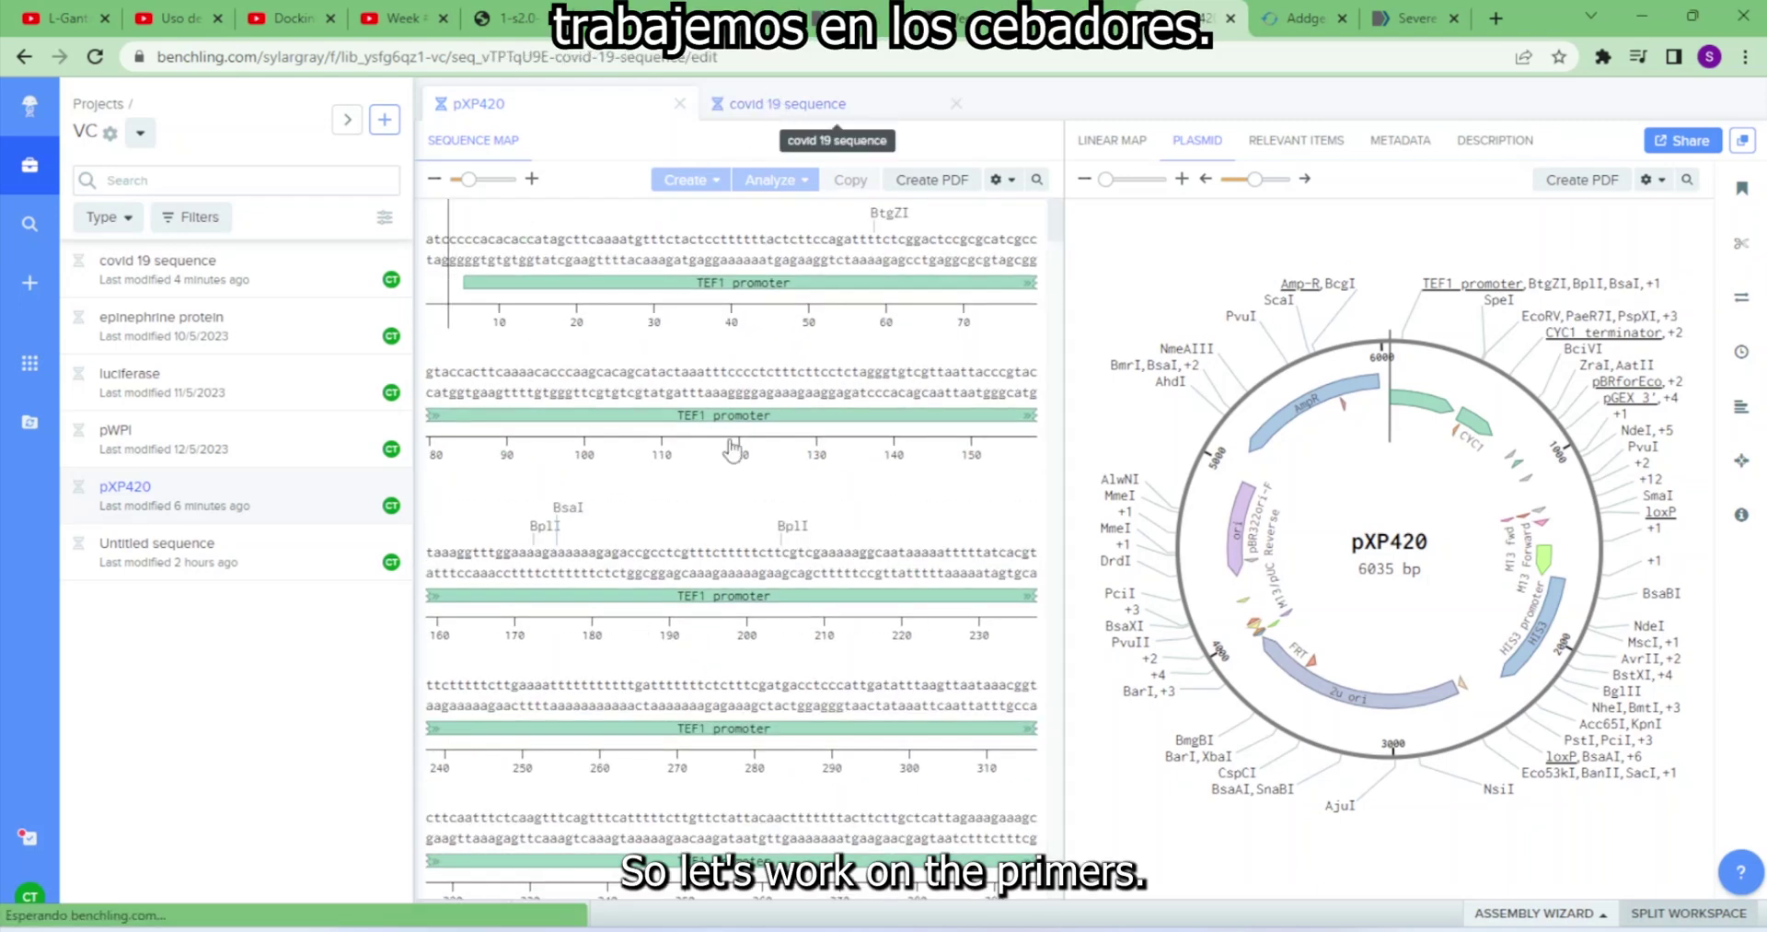
scroll(749, 518, down, 2)
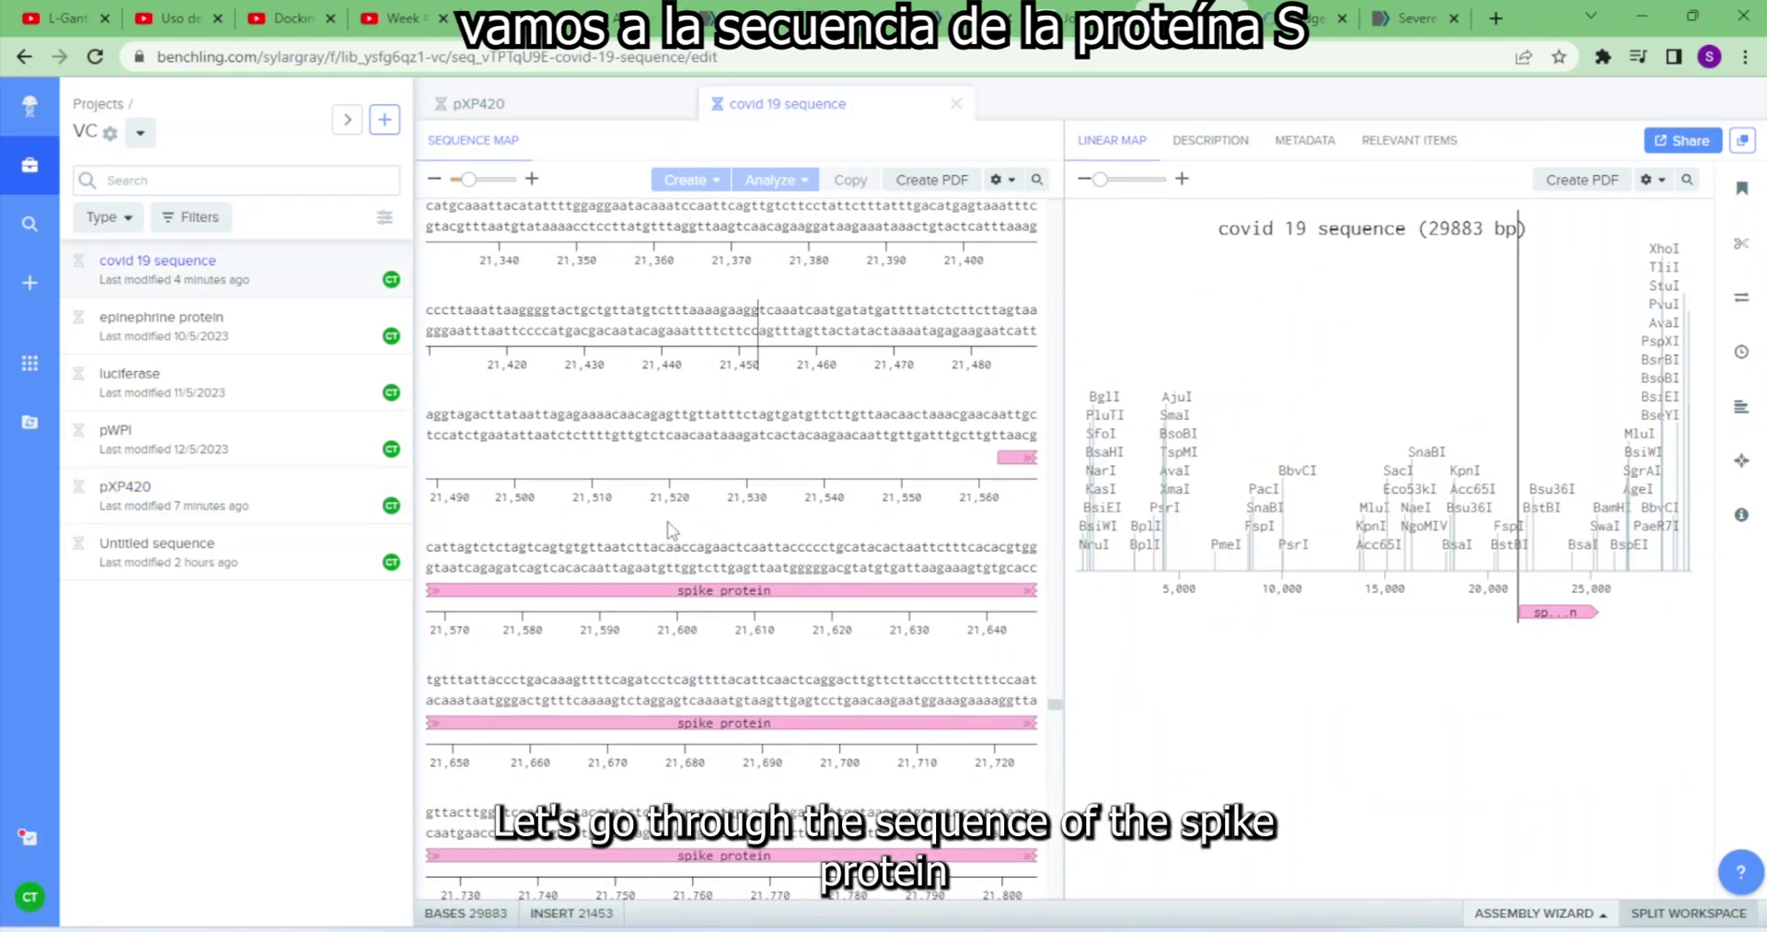
scroll(799, 569, down, 1)
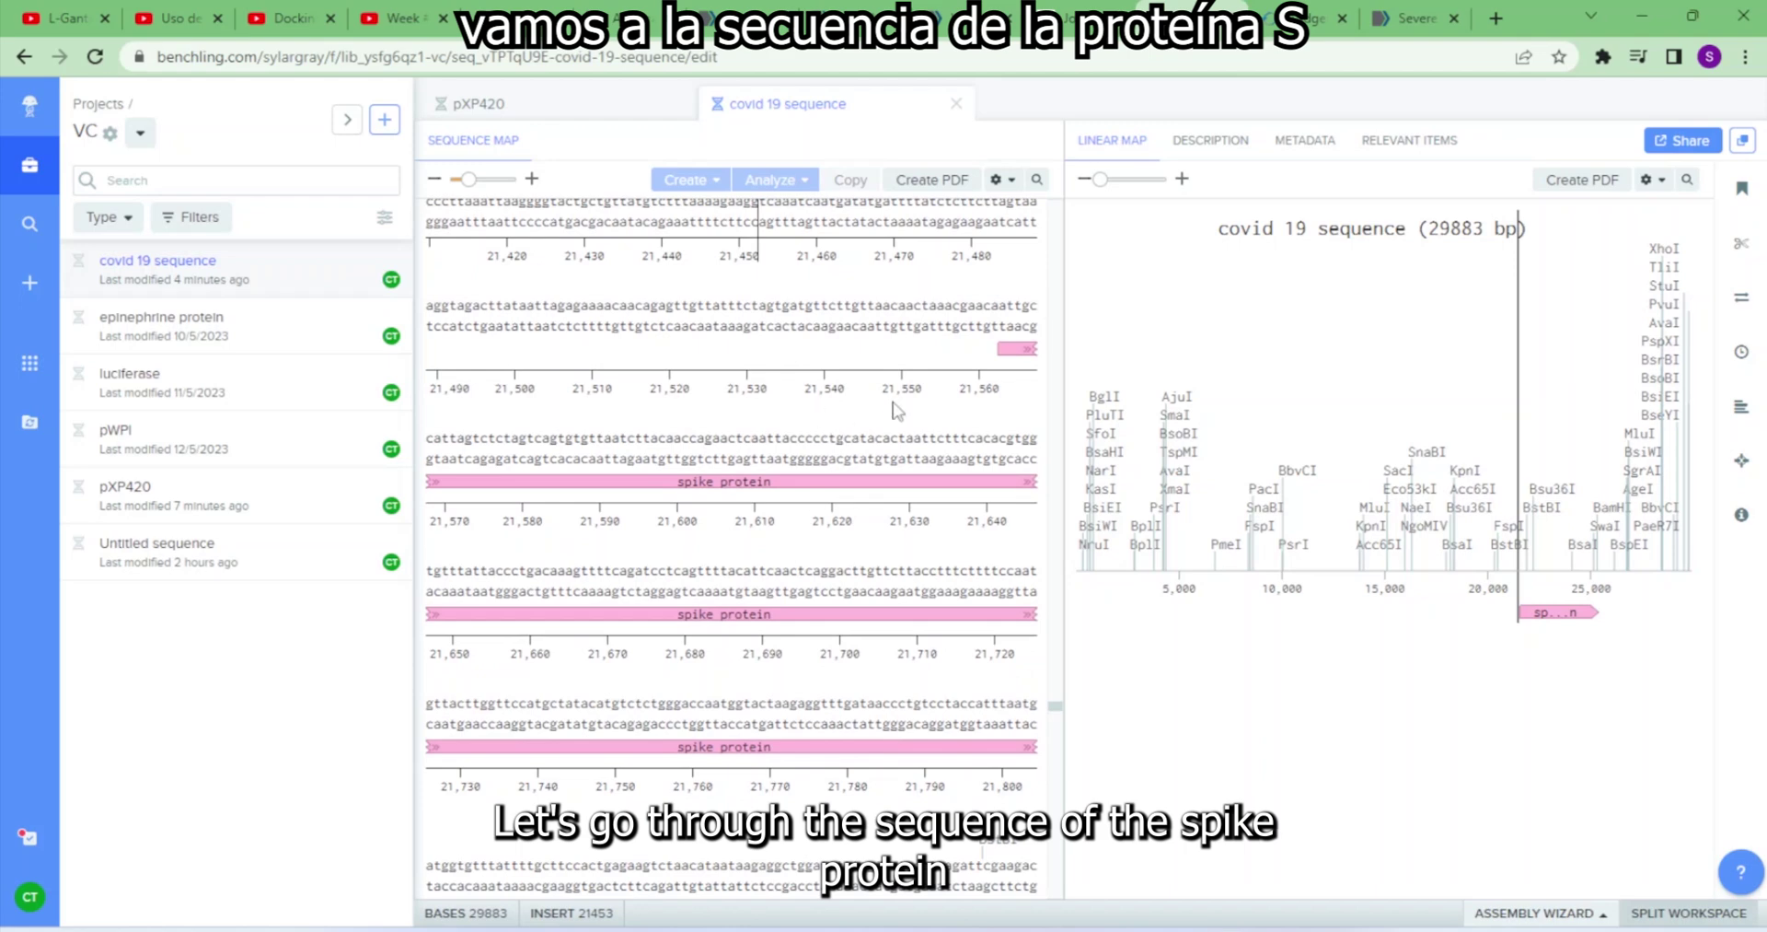
drag(1000, 311, 1045, 336)
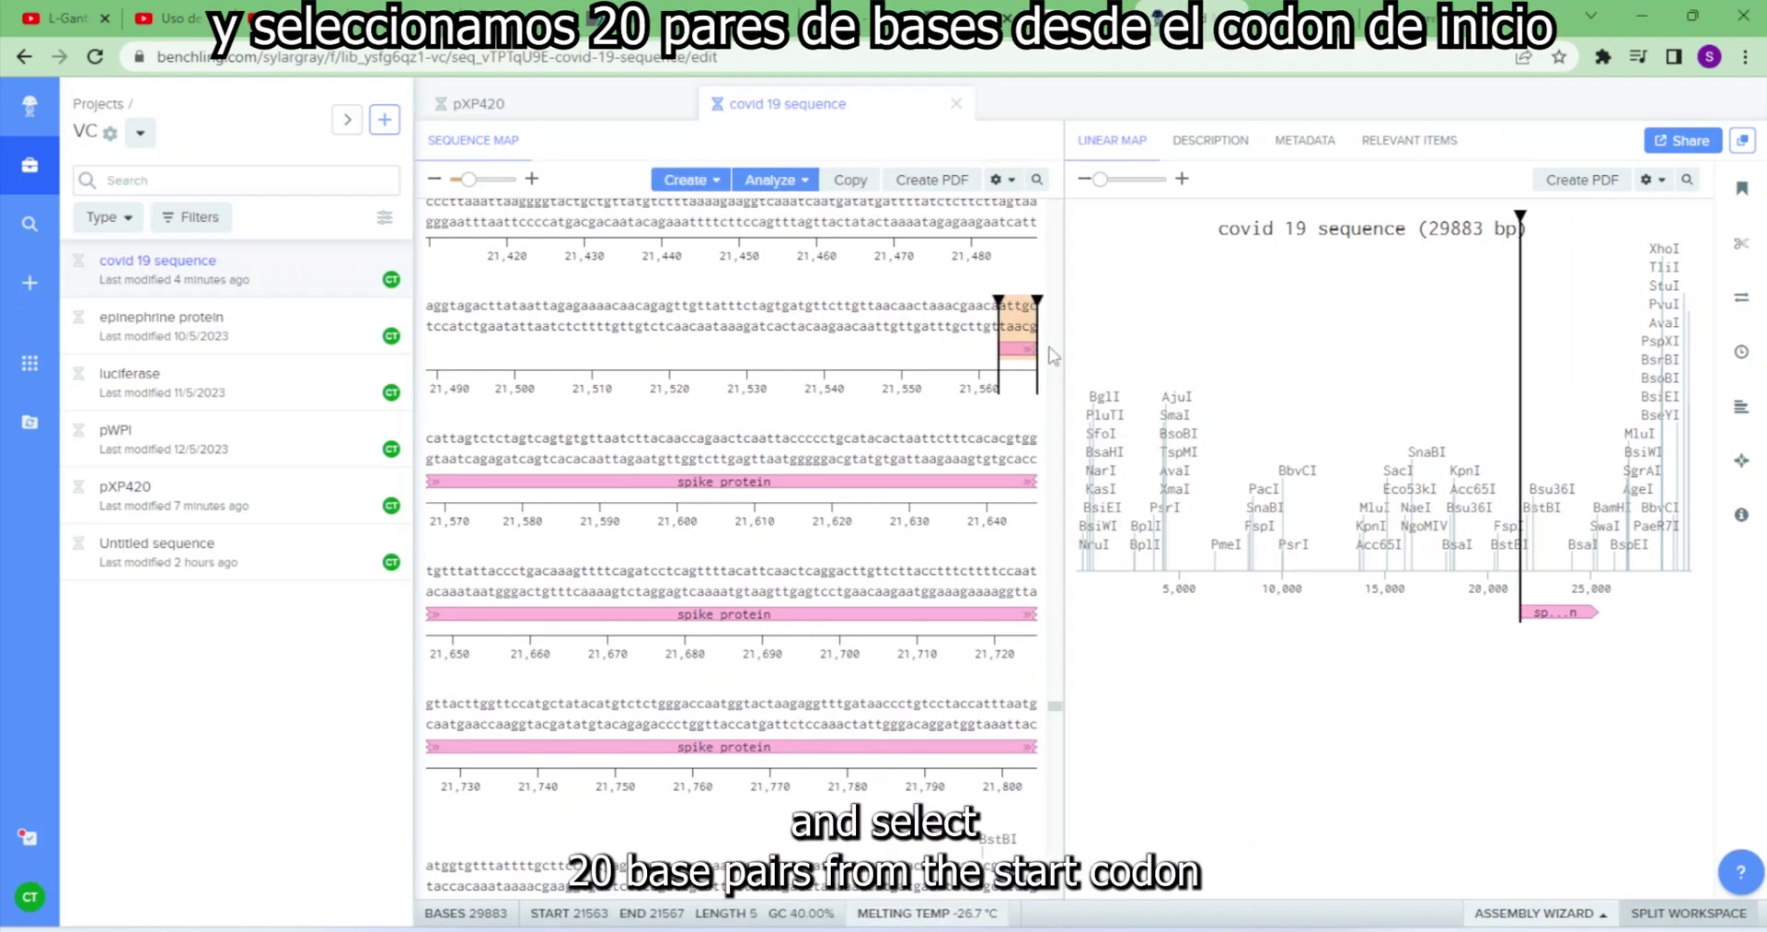
drag(1039, 416, 543, 463)
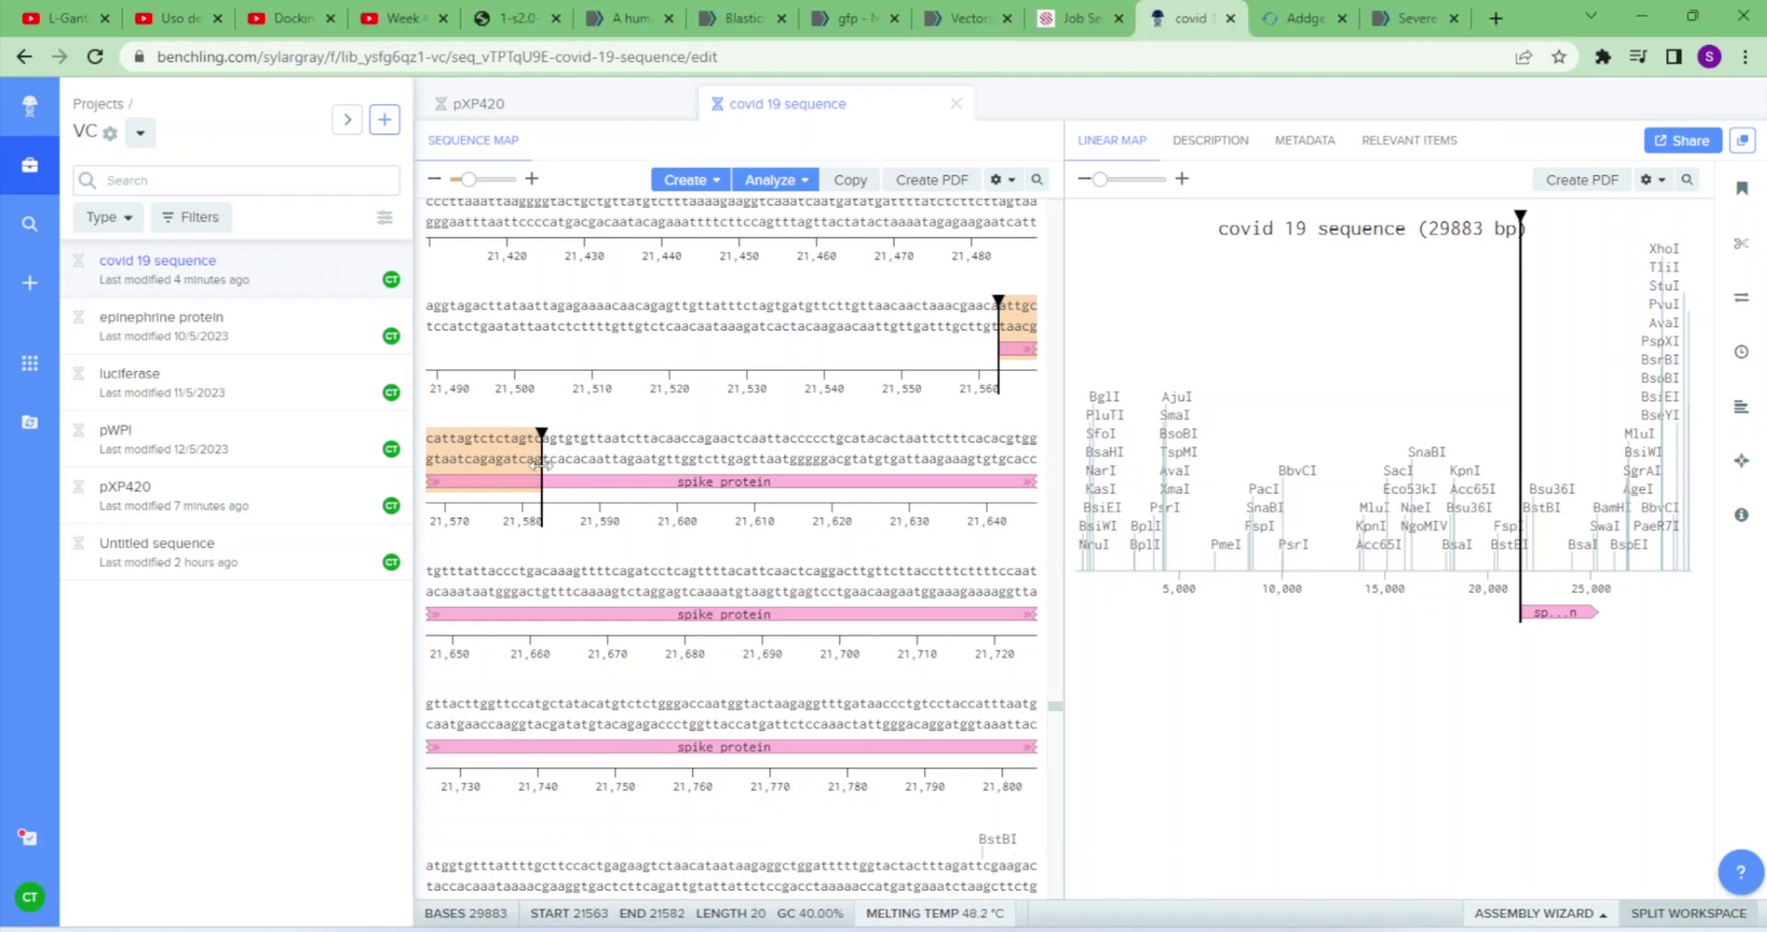
right_click(504, 453)
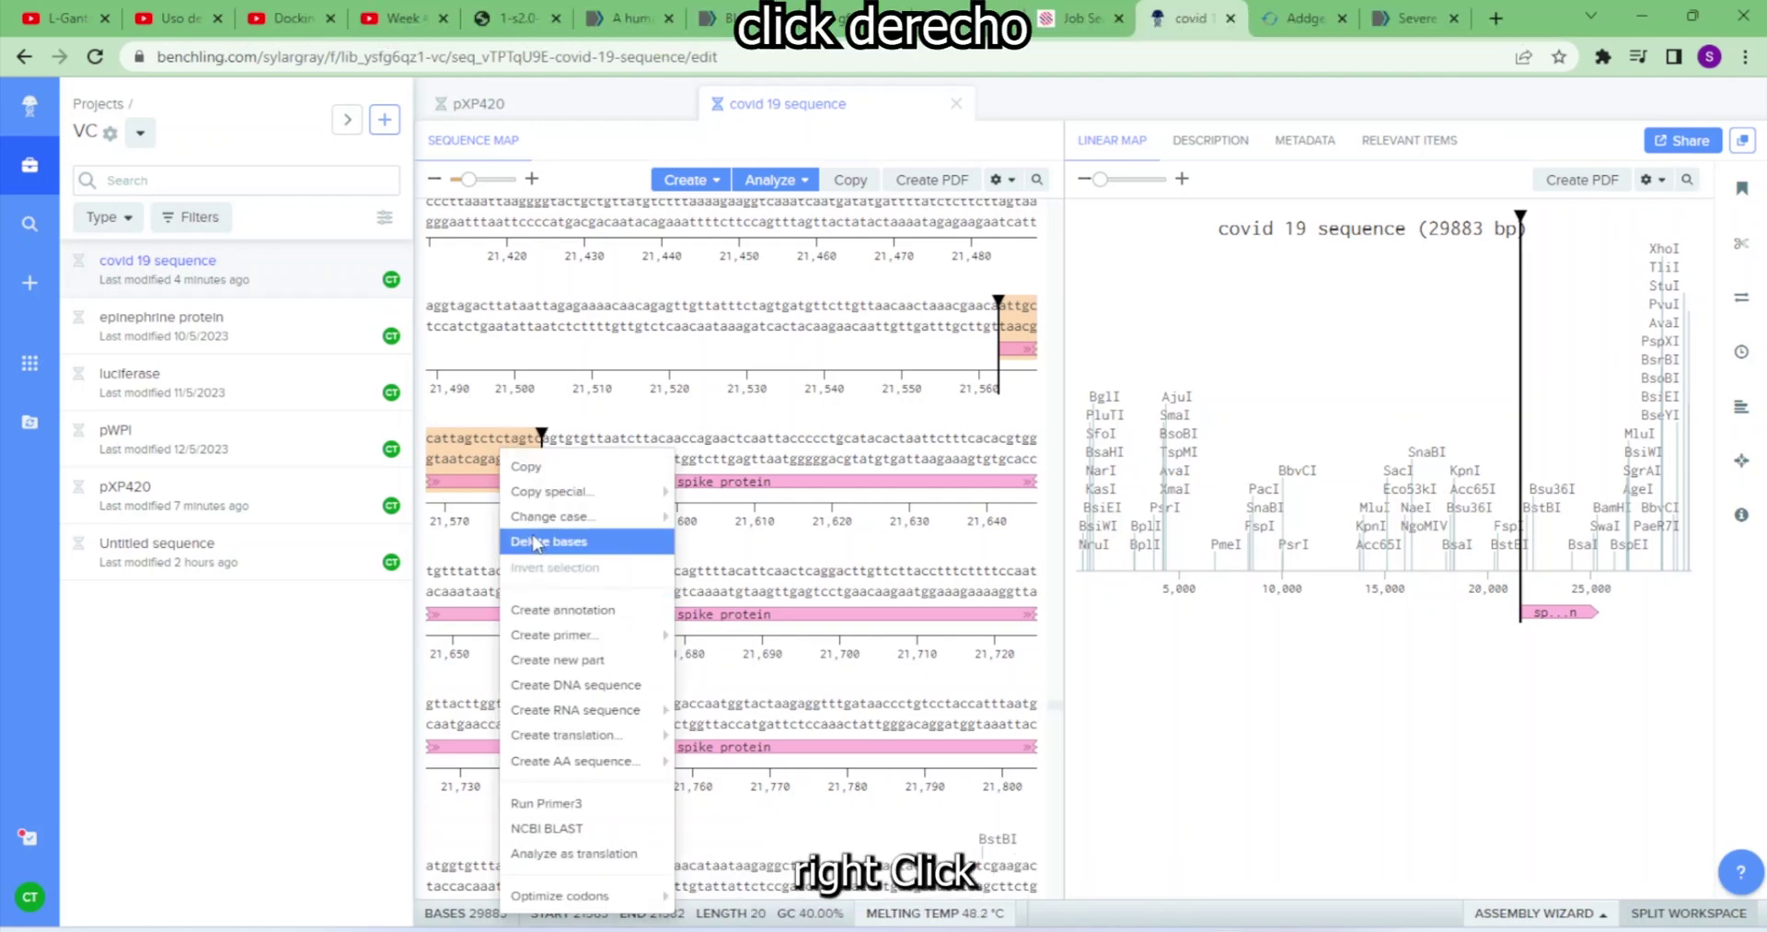
mouse_move(552, 644)
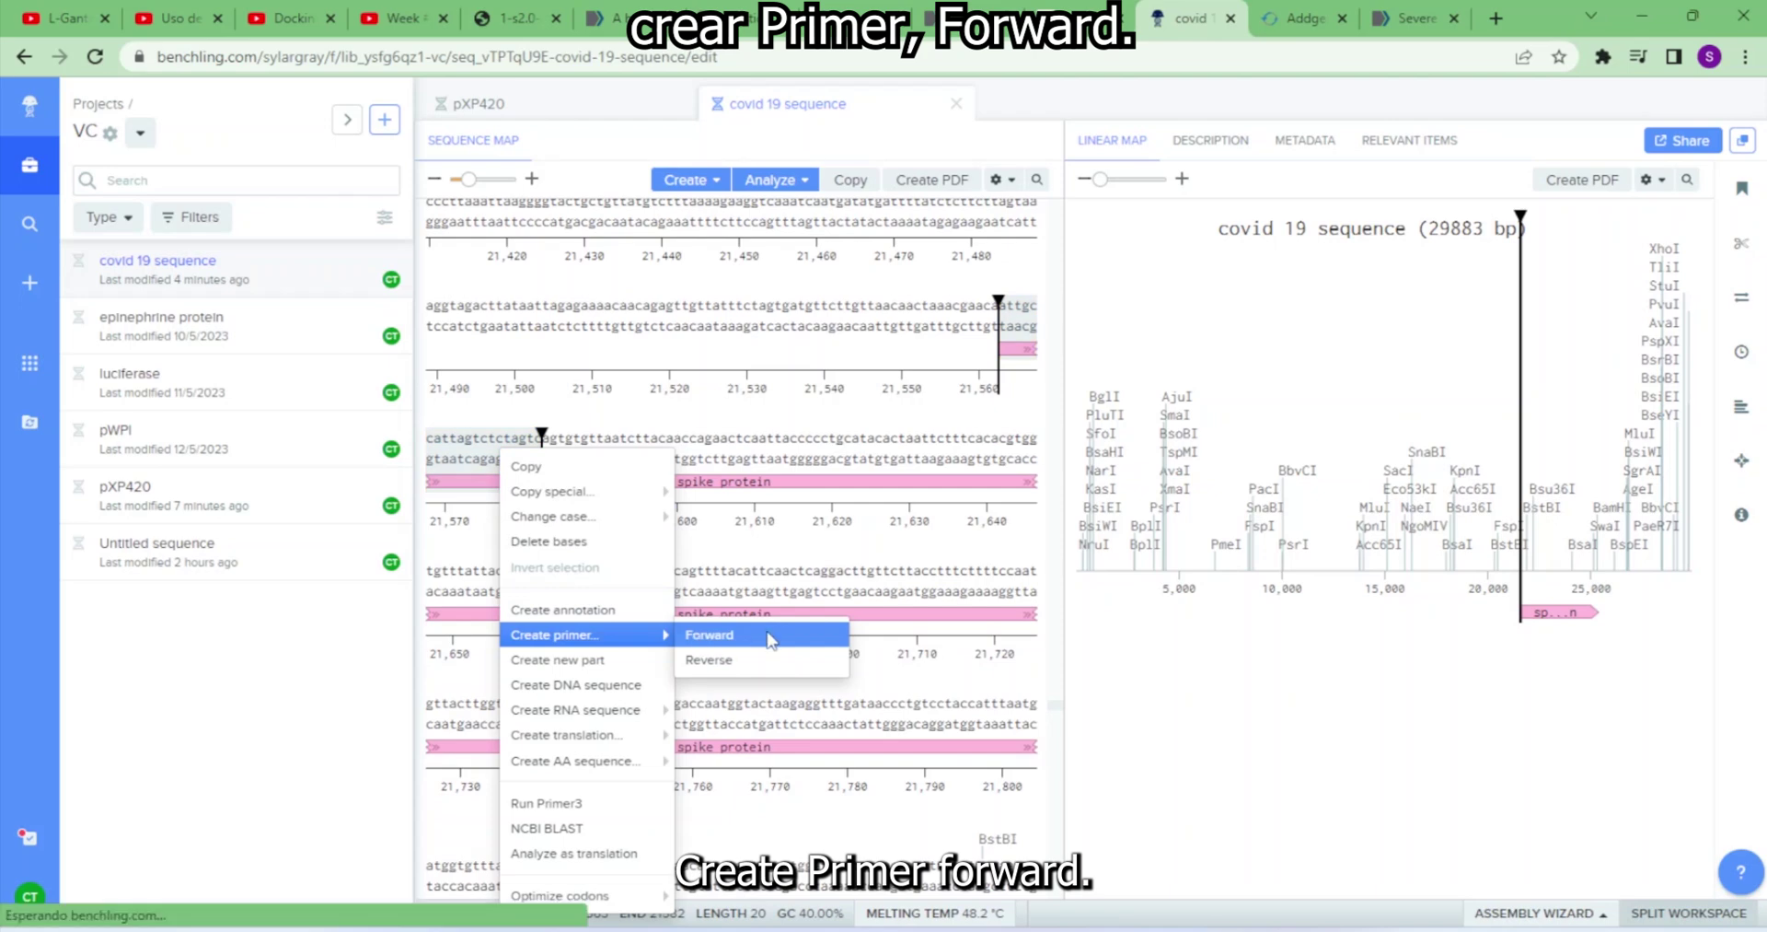
click(699, 635)
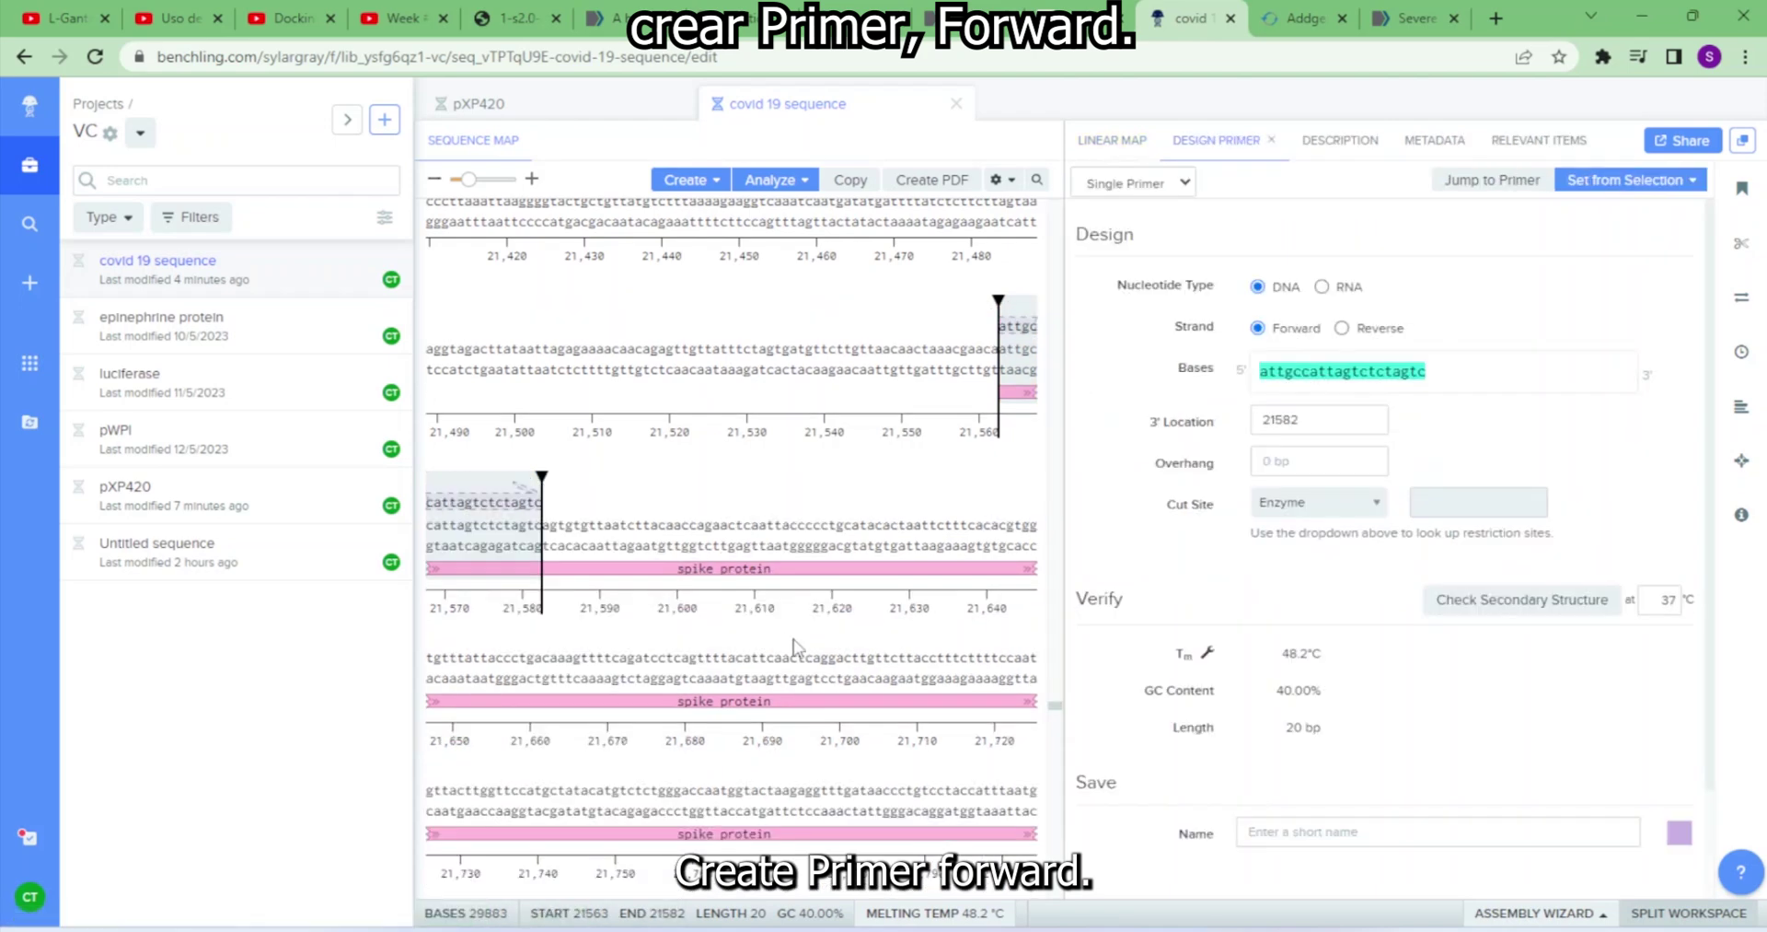
- Highlight the SpeI and XhoI cut sites on the pXP420 plasmid map
click(603, 109)
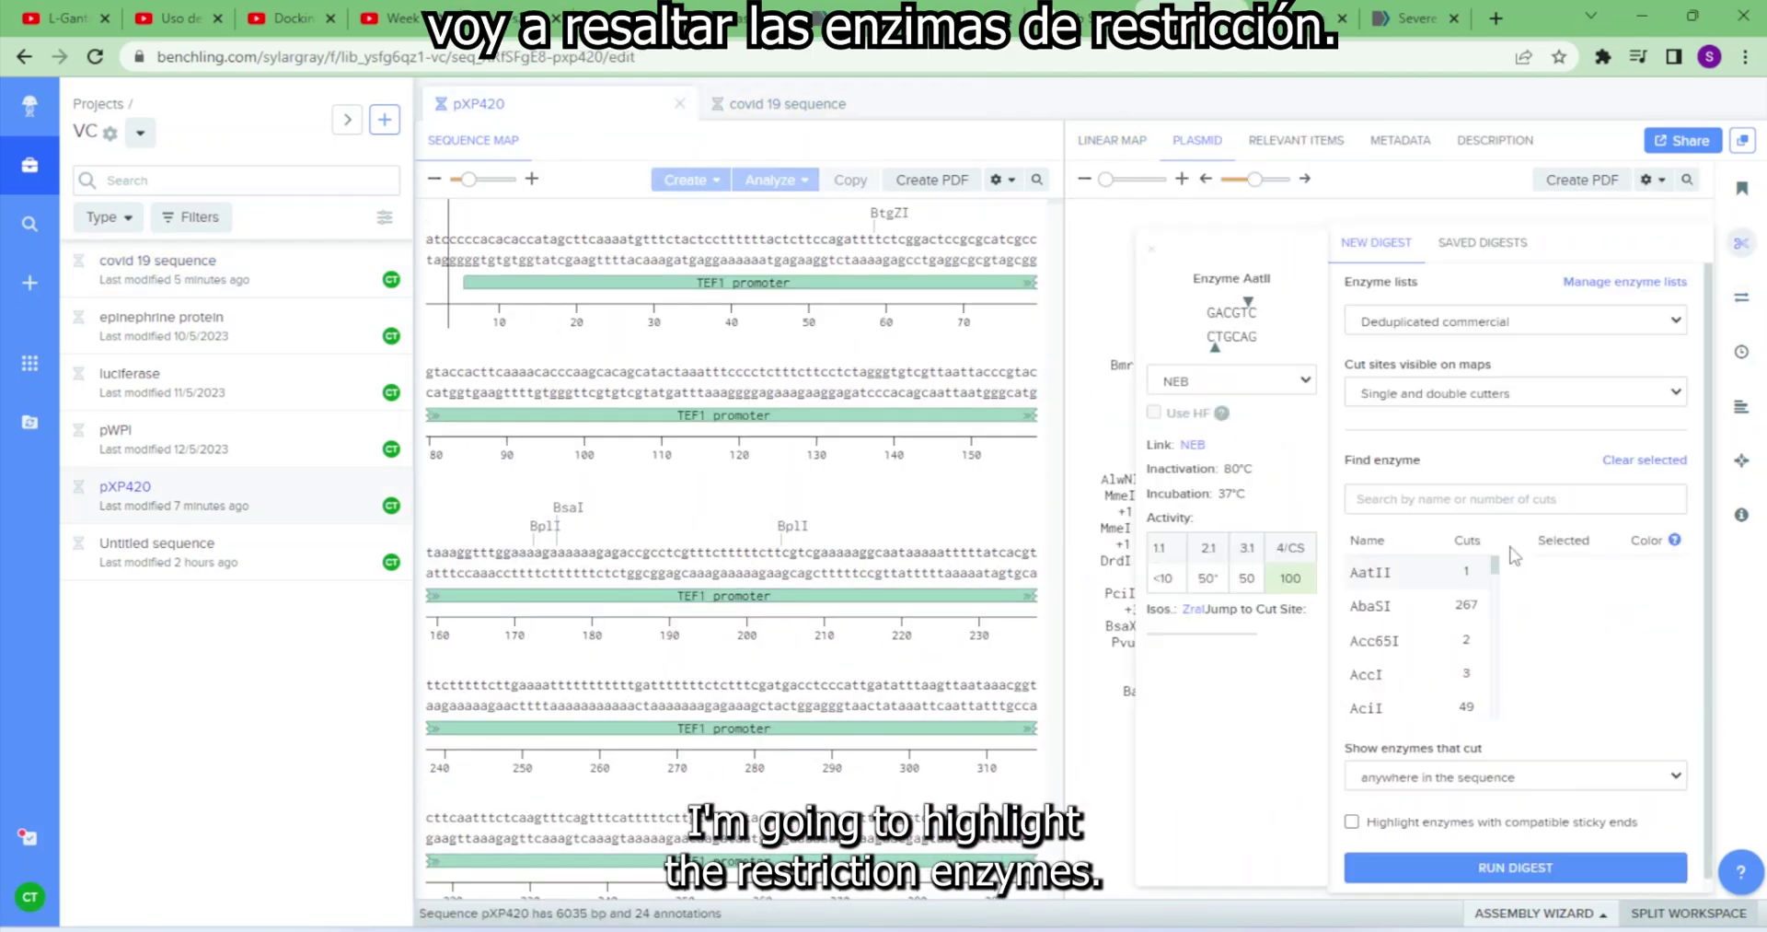
click(1424, 504)
text(sp)
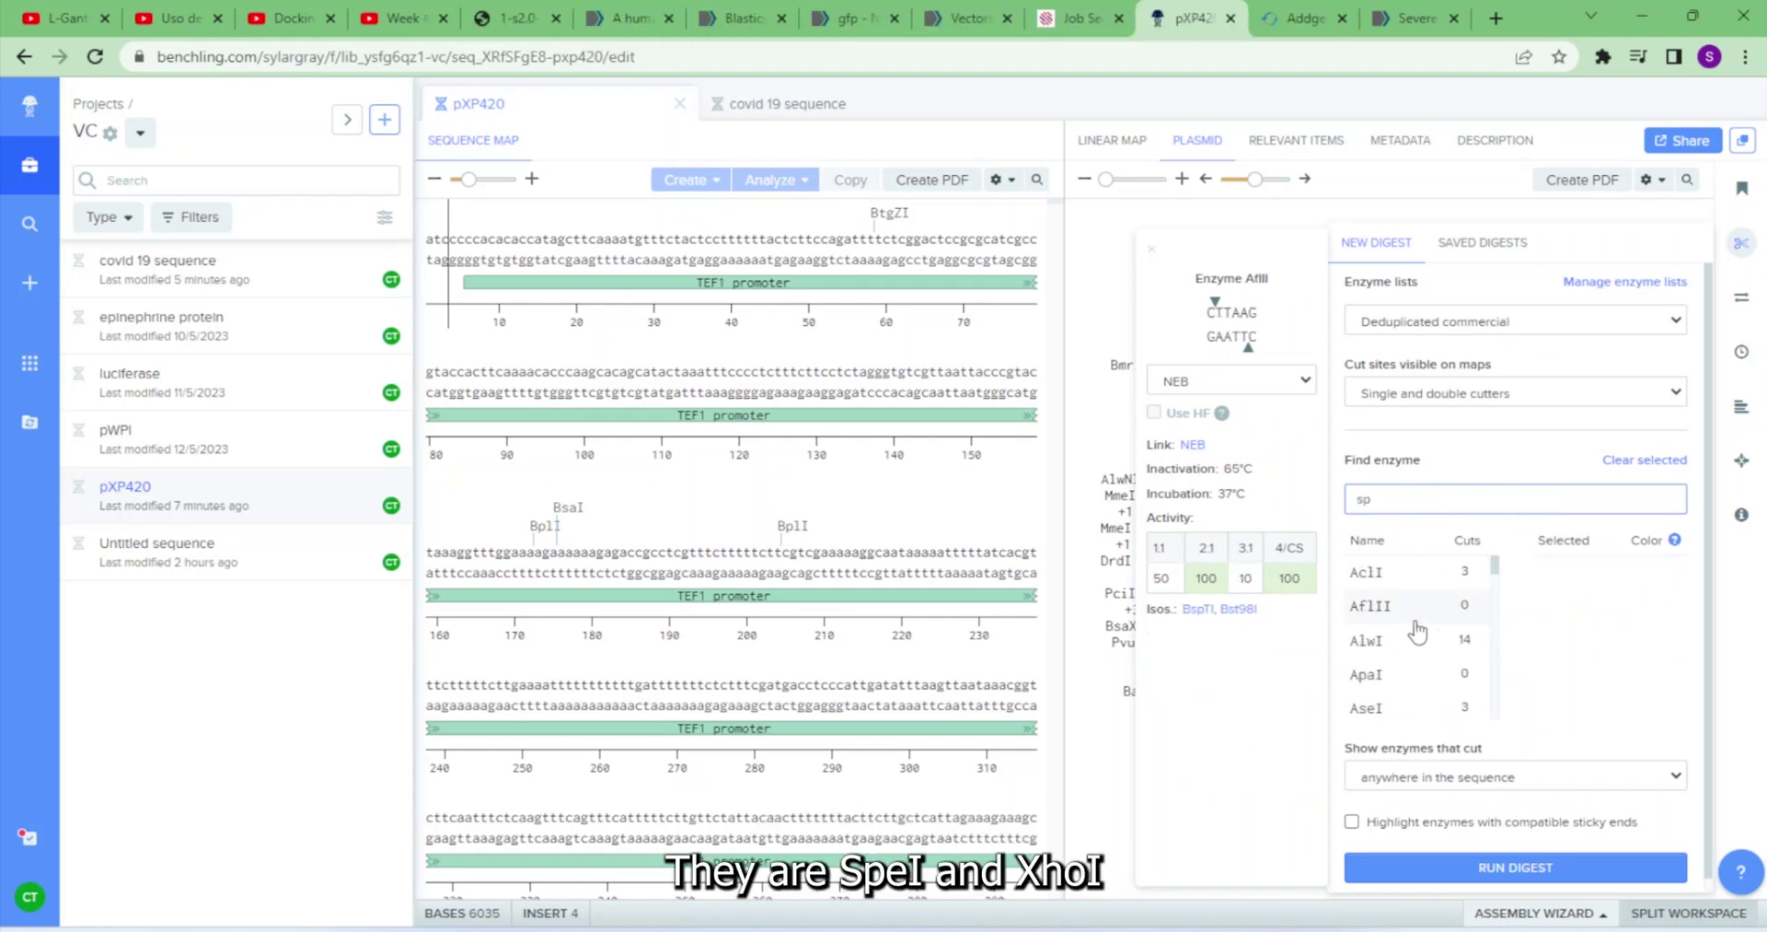
text(e)
click(1399, 652)
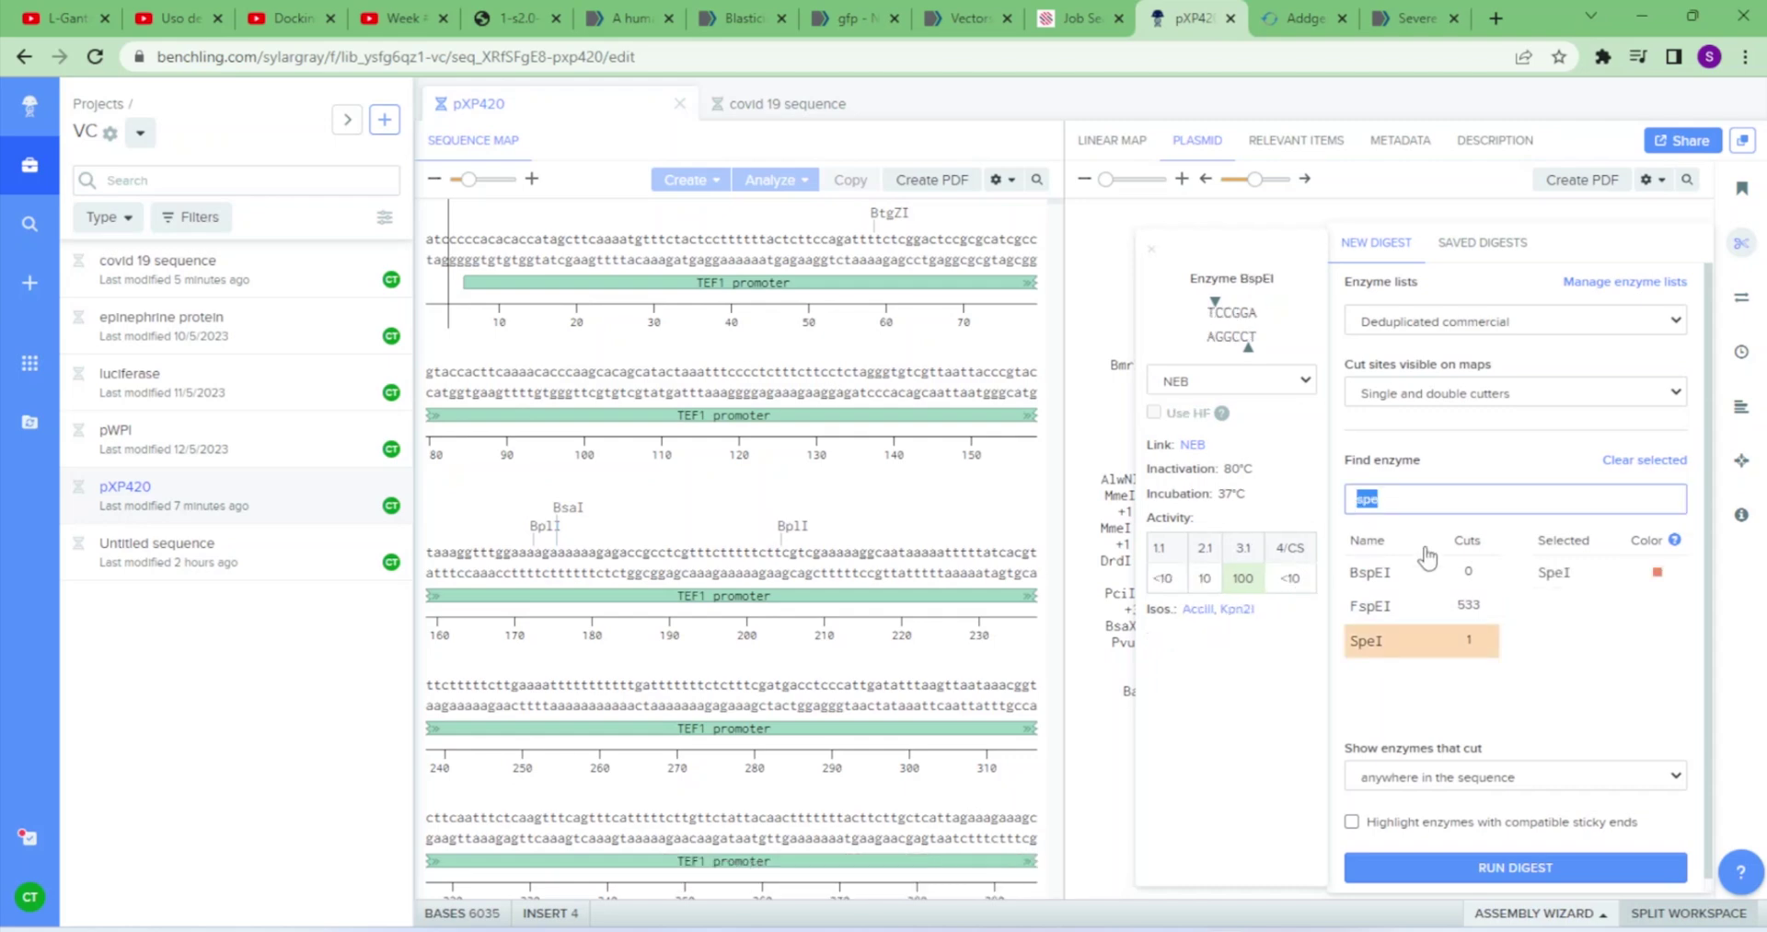
text(xh)
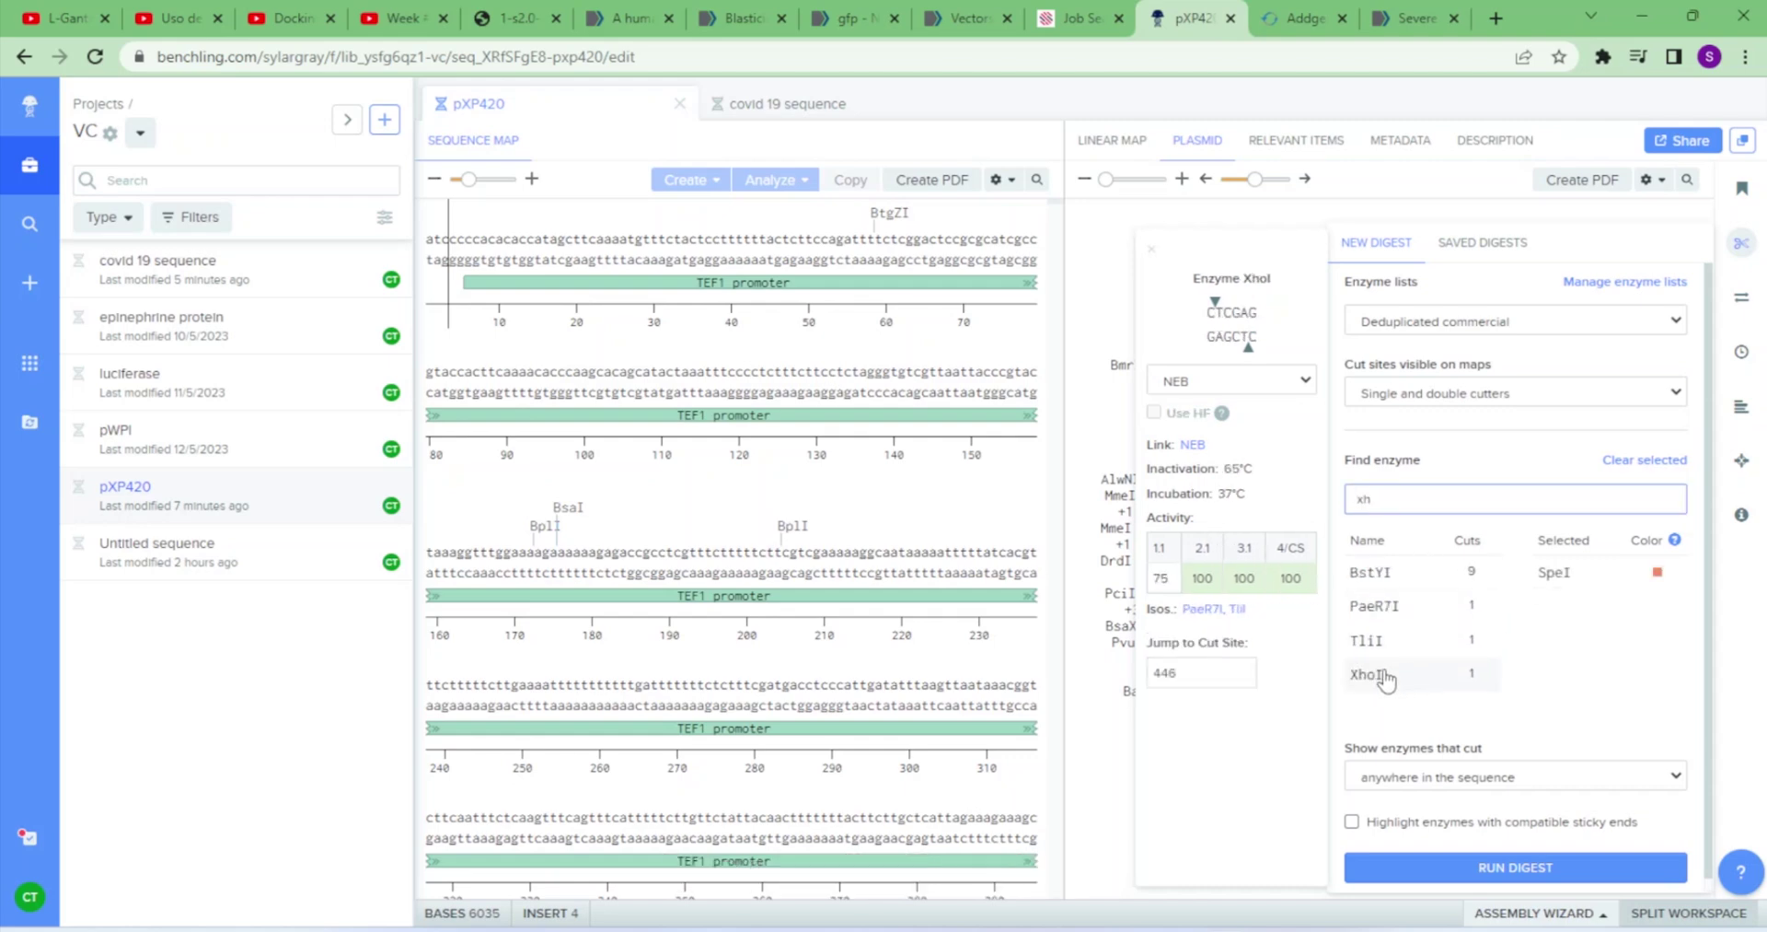
click(1376, 674)
click(1741, 242)
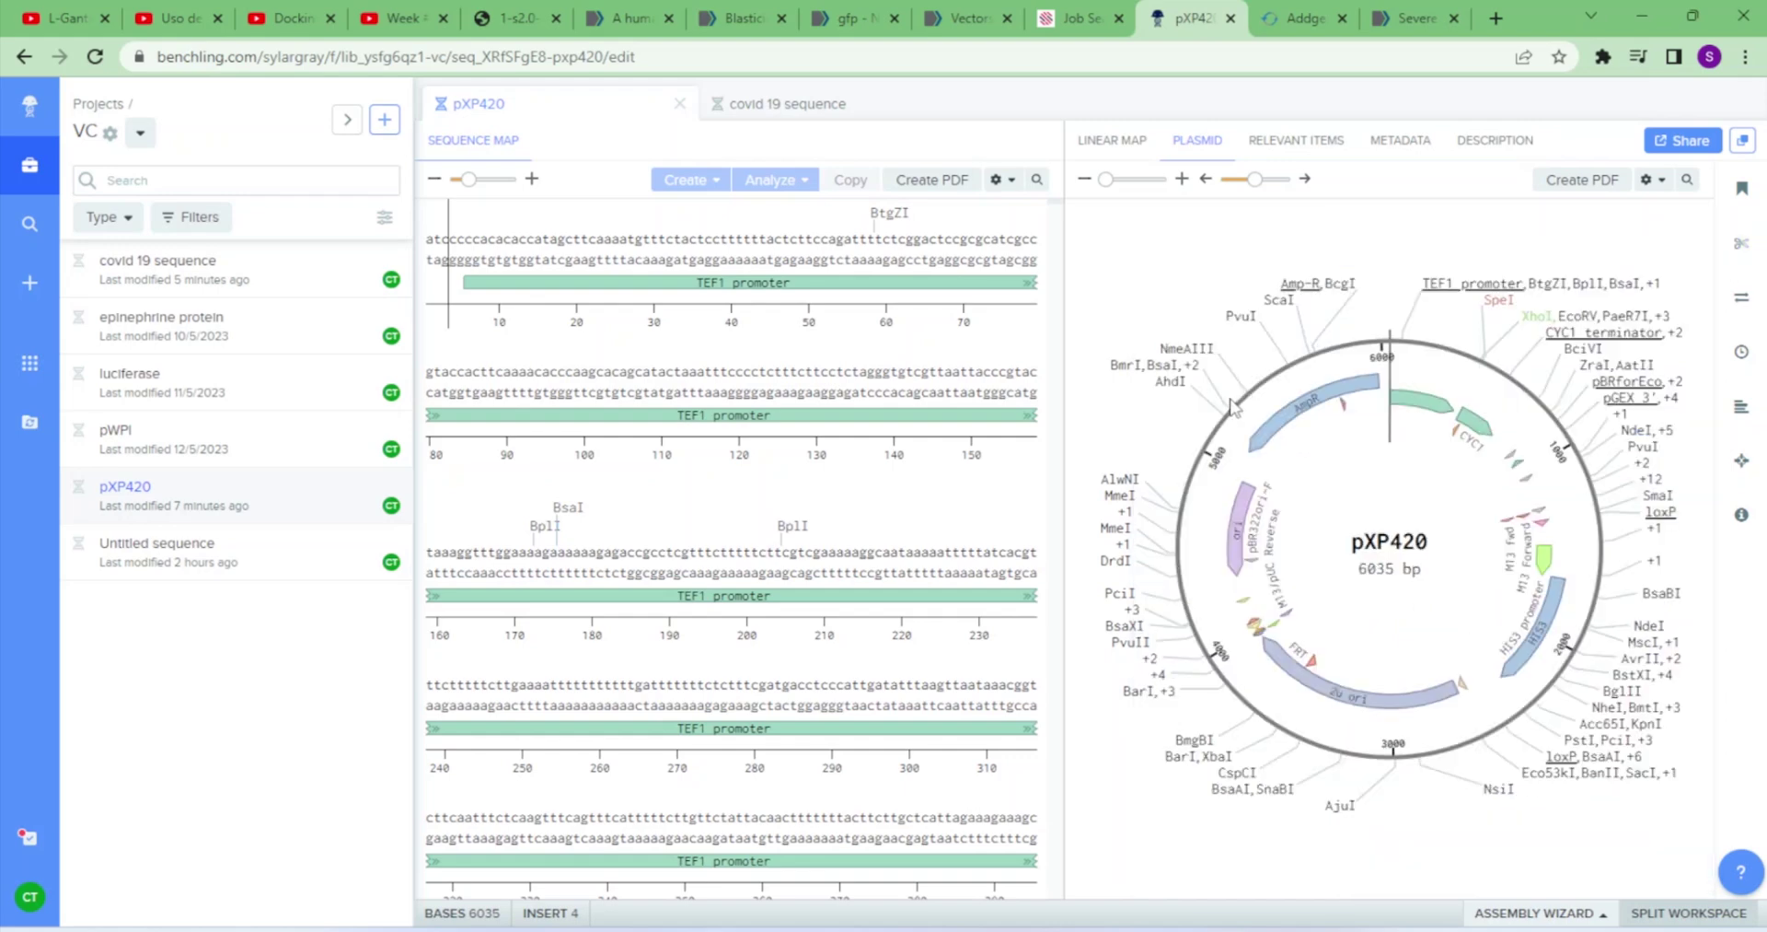
- Set the covid 19 forward primer's cut site to SpeI
click(774, 113)
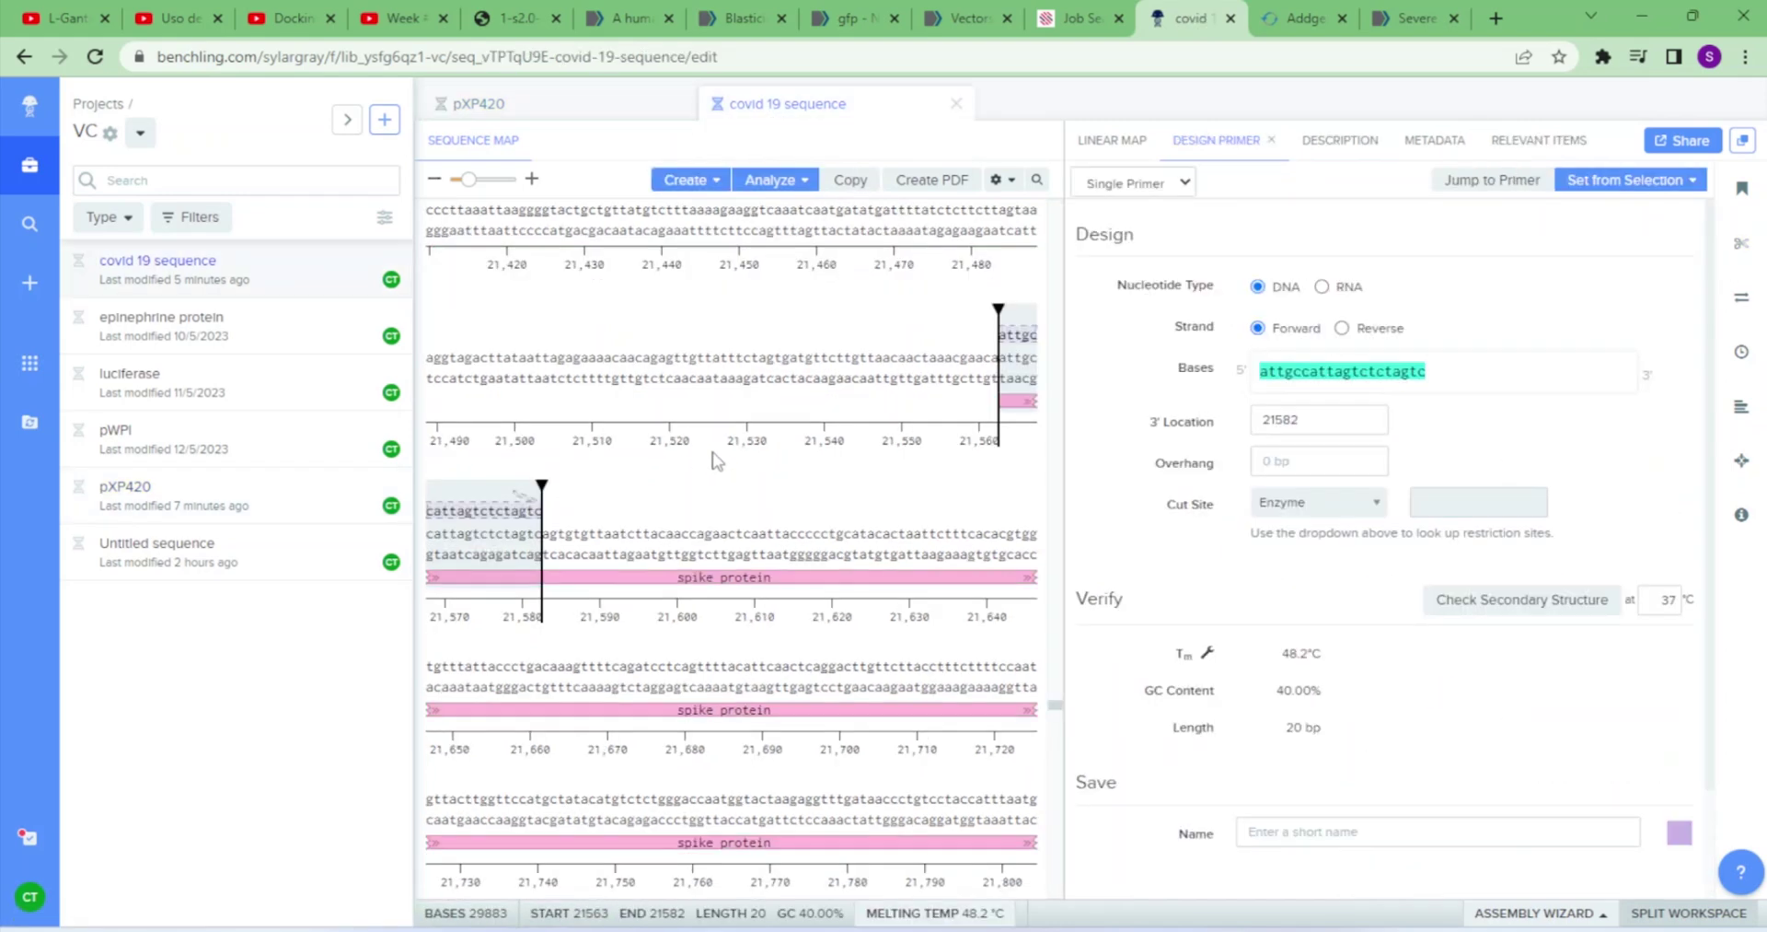
click(1307, 506)
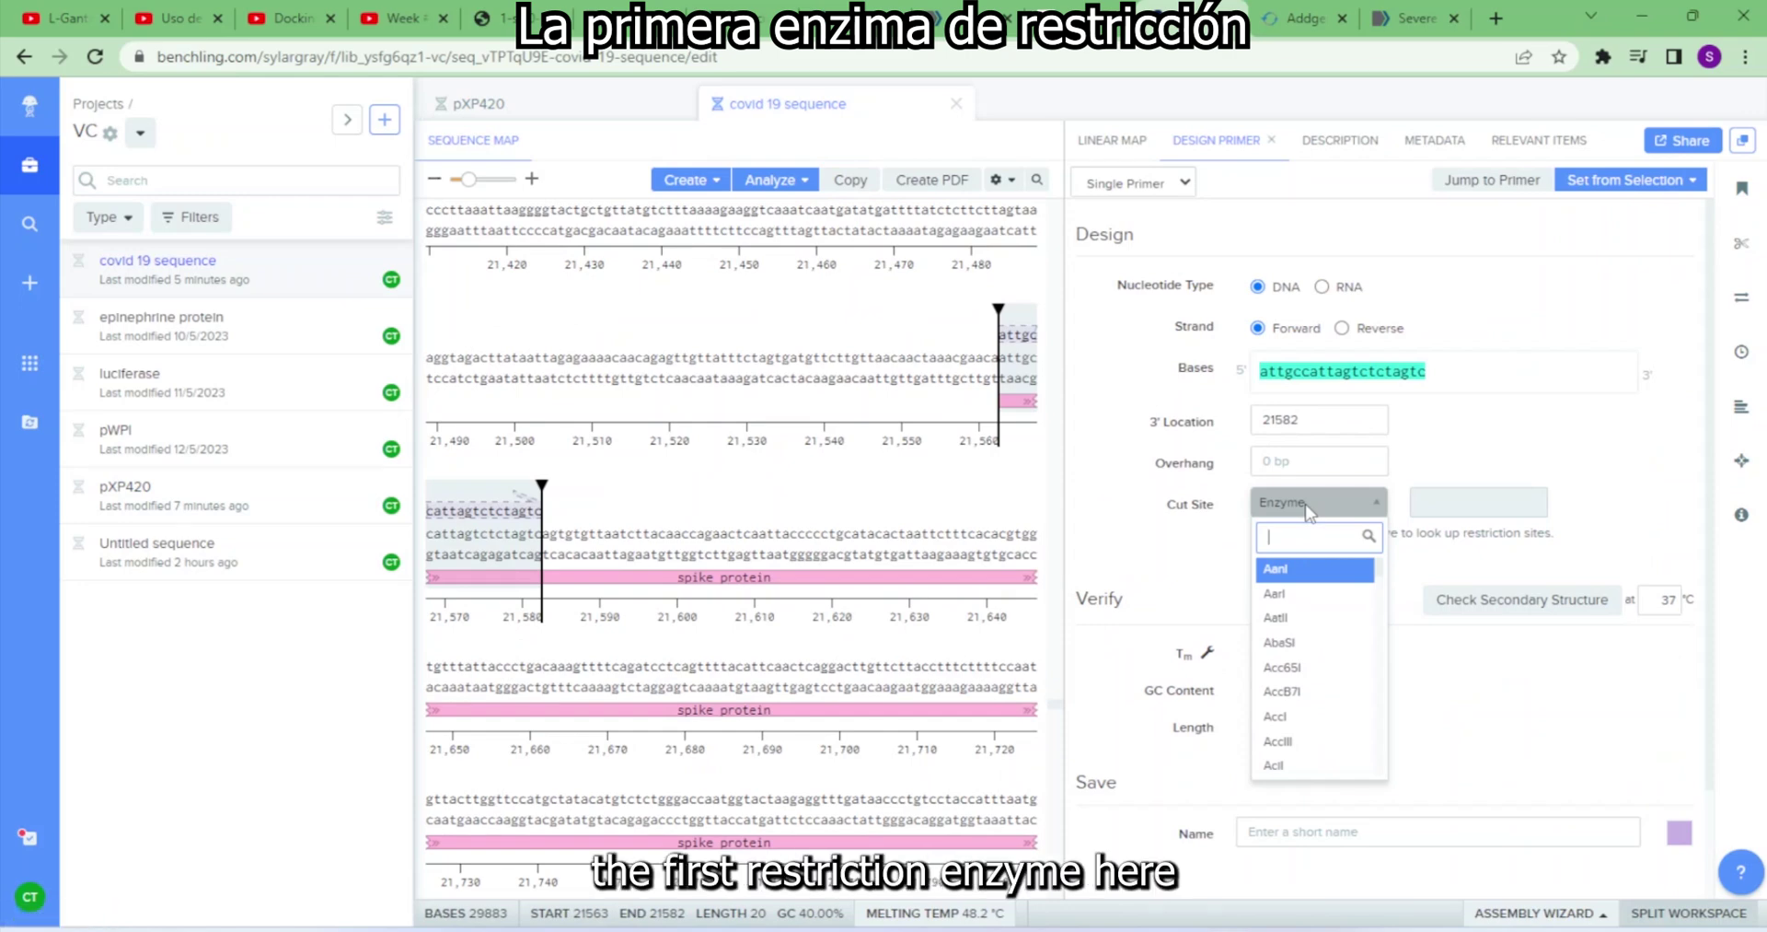
text(sp)
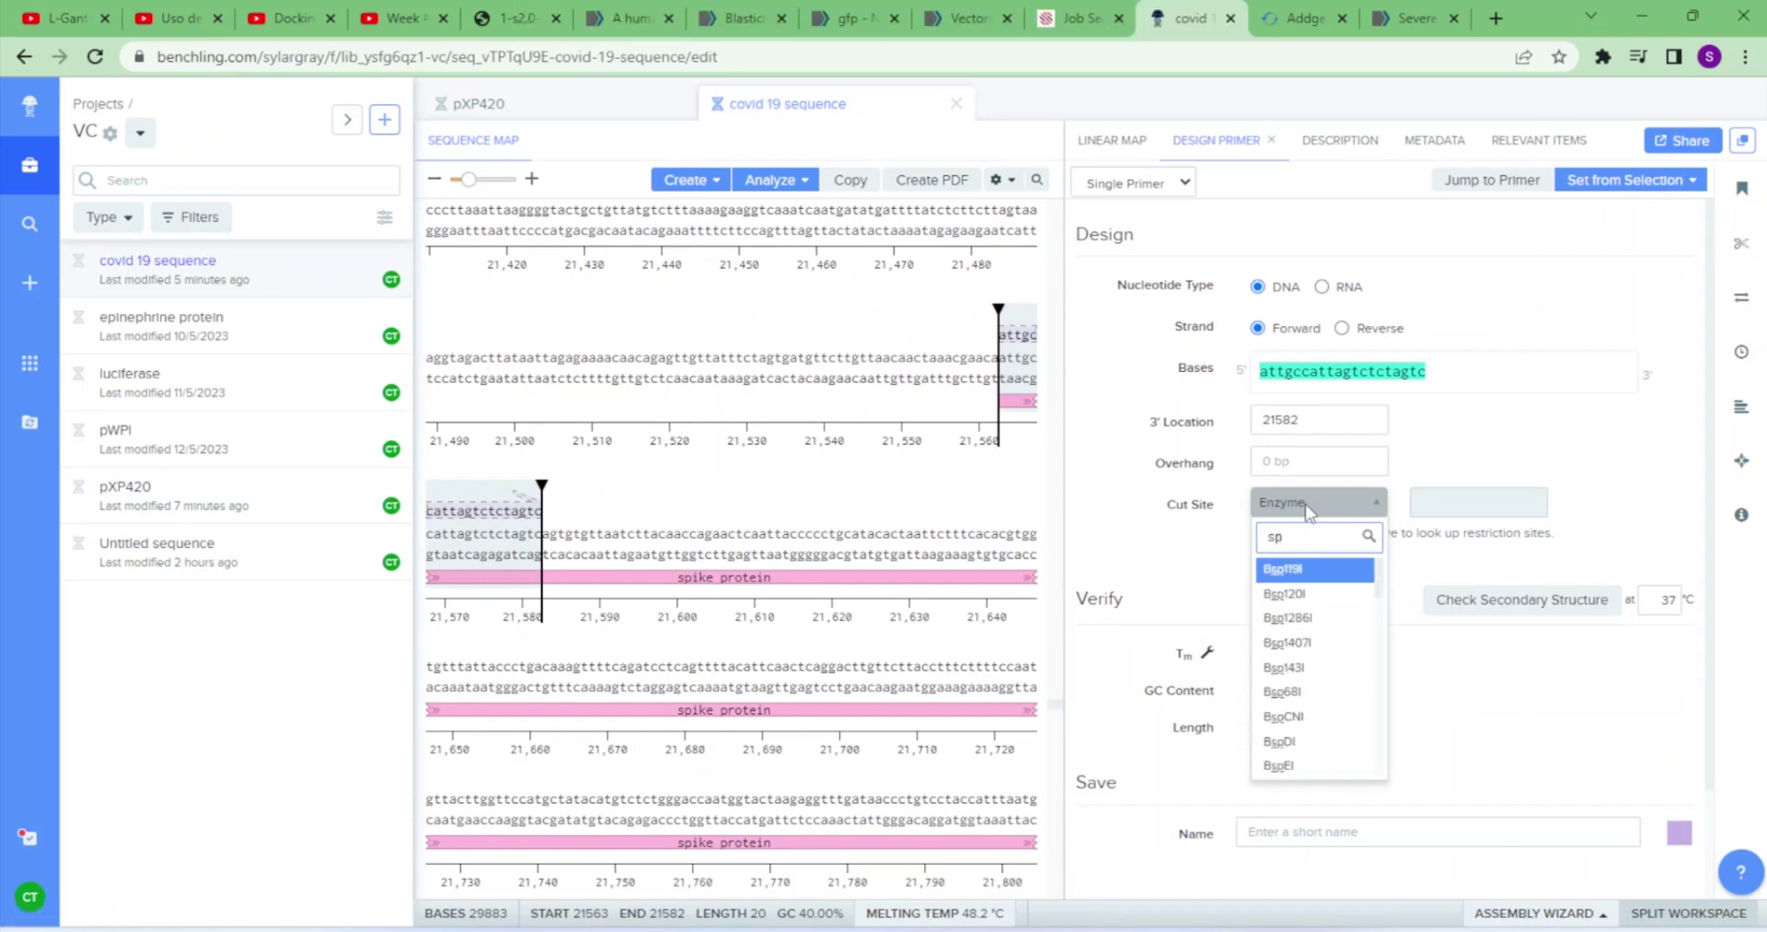
text(e)
click(1308, 616)
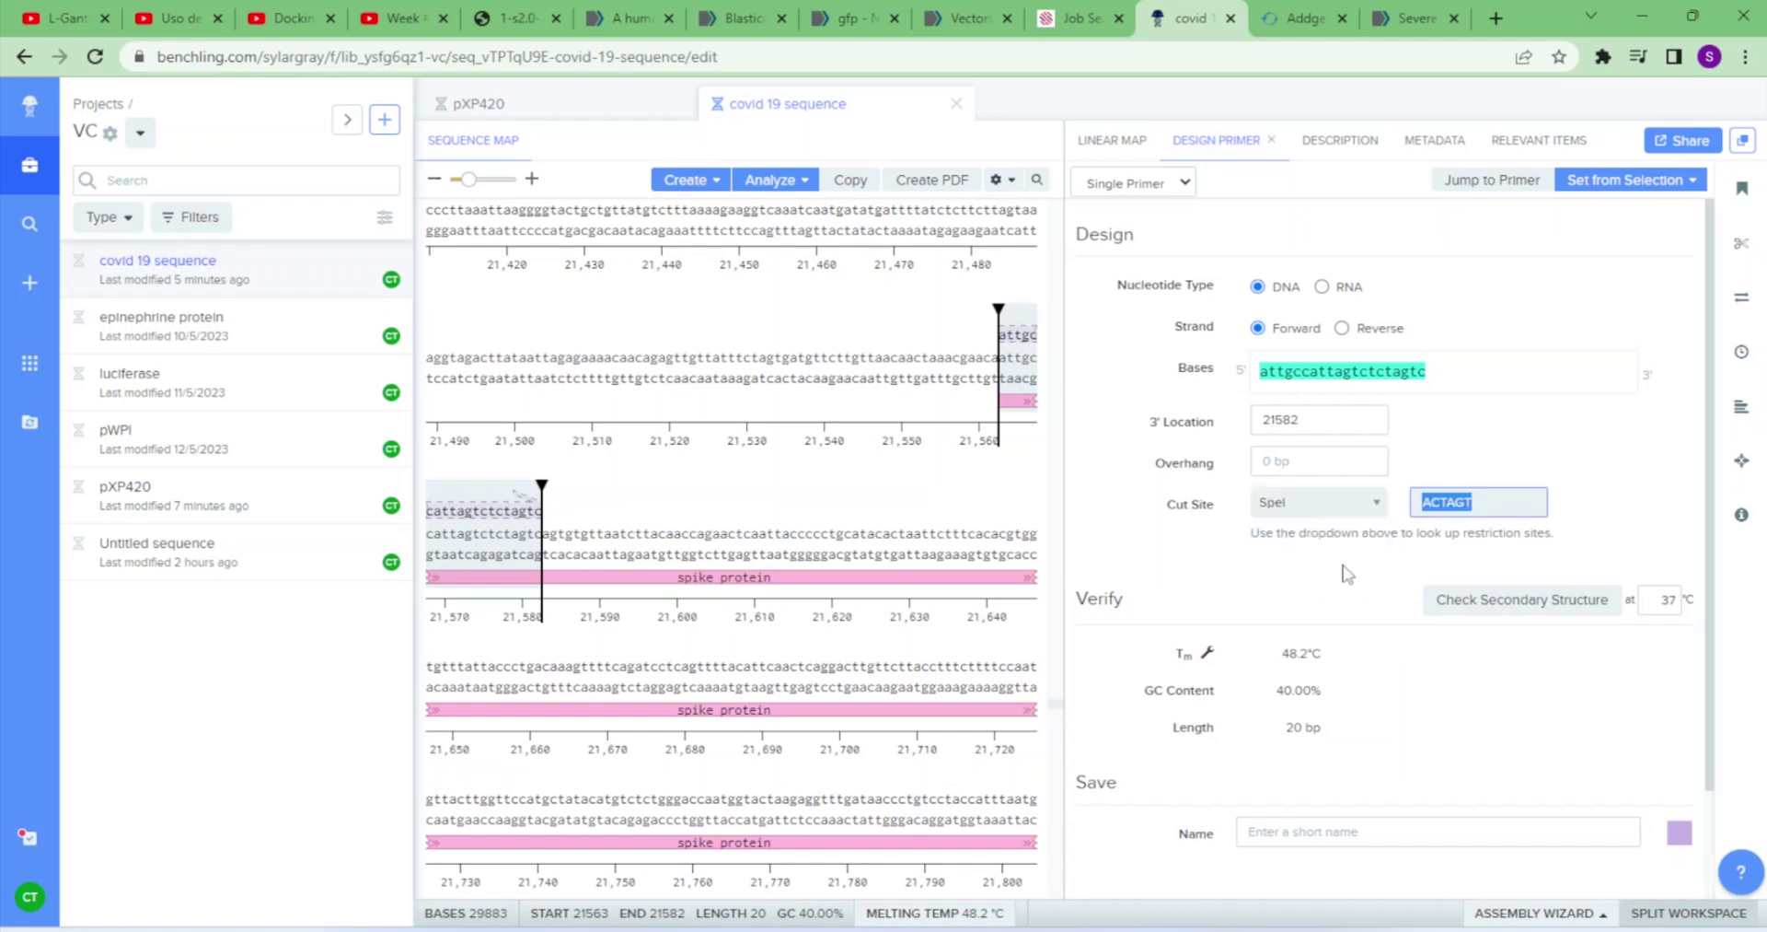
- Prefix the forward primer with cgcg plus the ACTAGT SpeI site, making it 30 bp
right_click(1445, 514)
click(1138, 524)
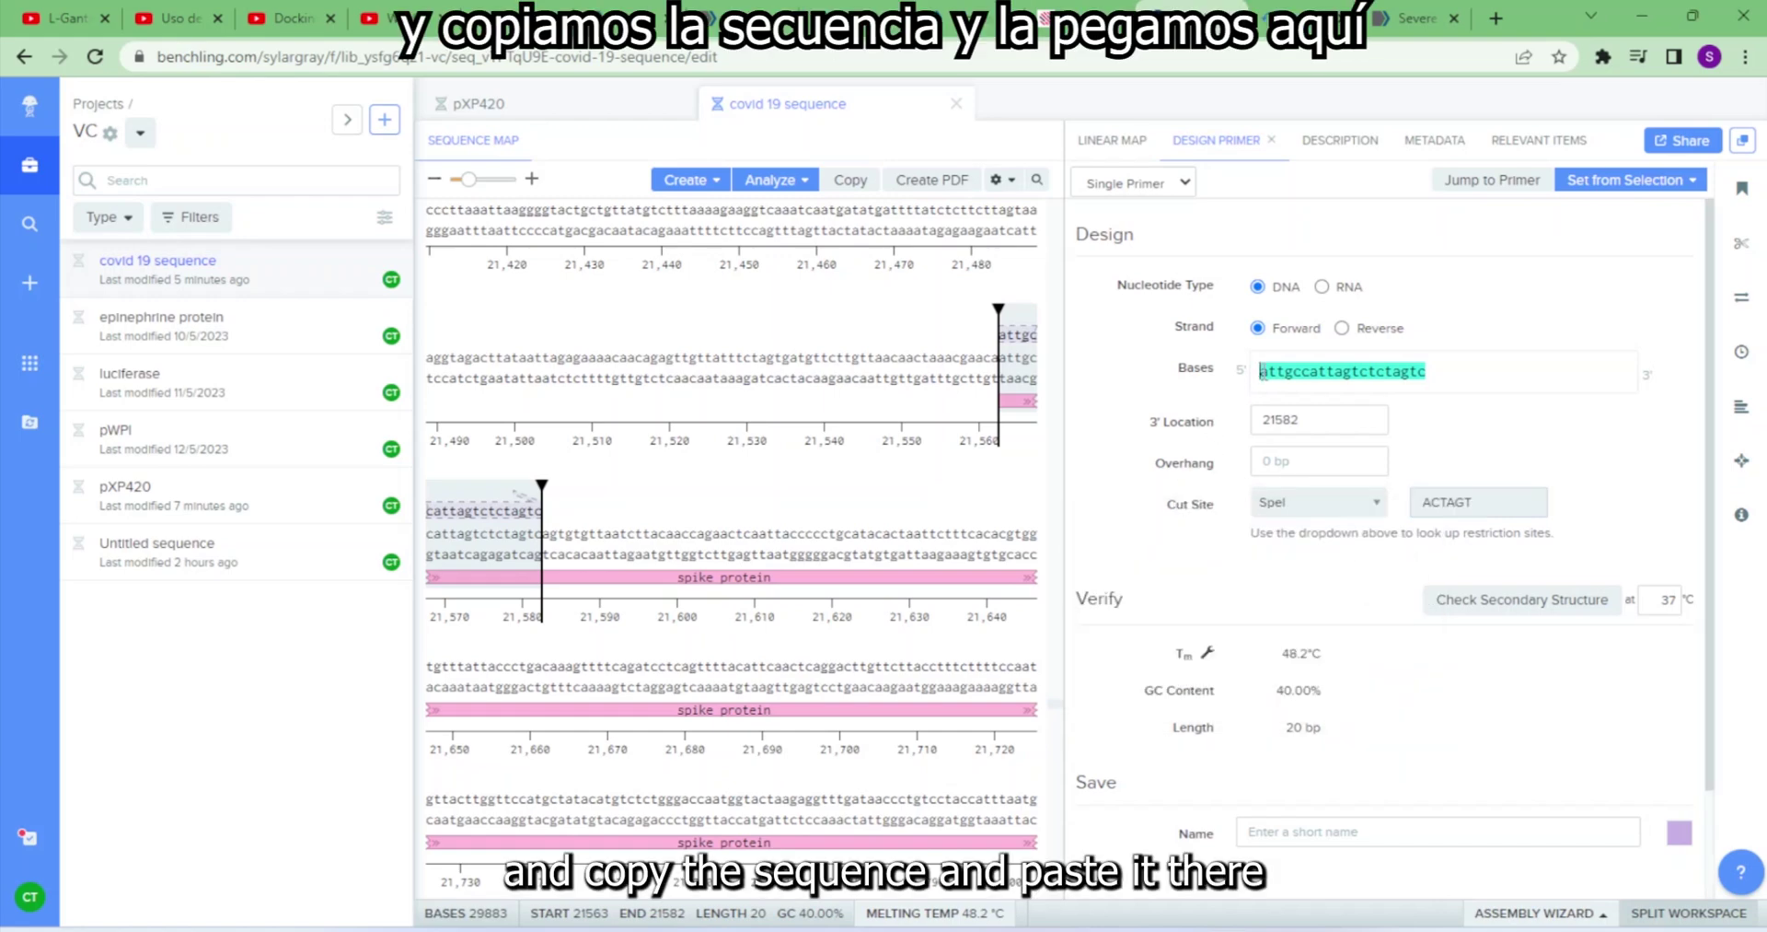
click(1263, 370)
text(ACTAGT)
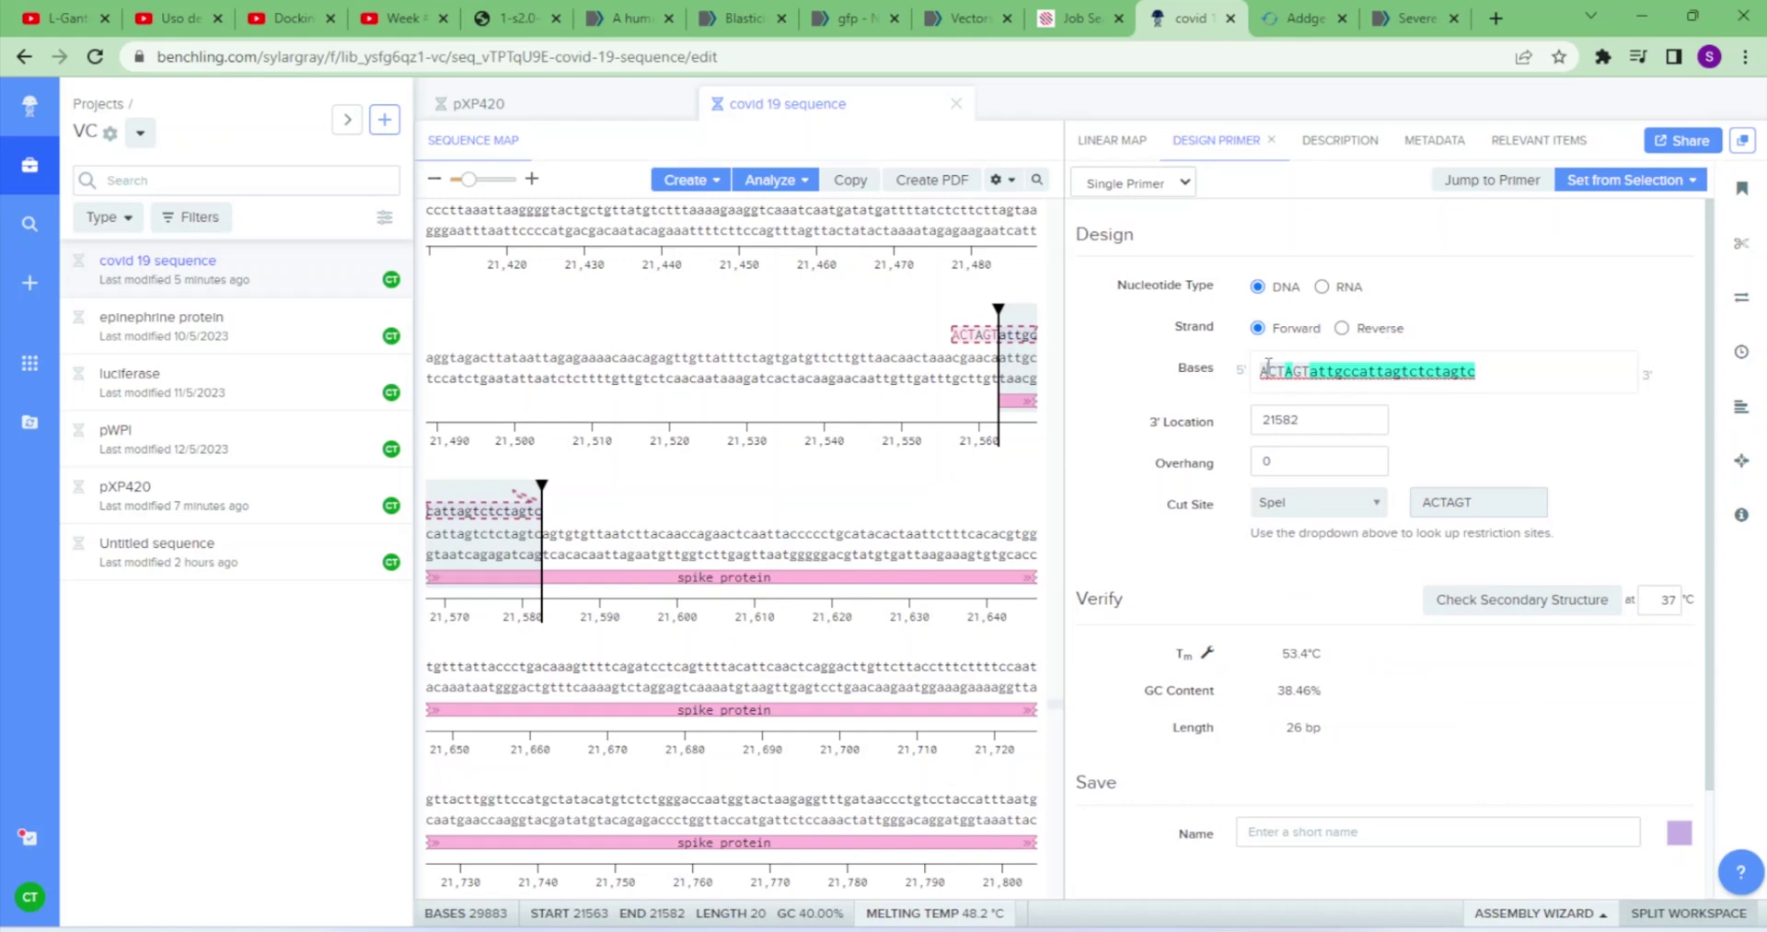
double_click(1291, 371)
click(1260, 376)
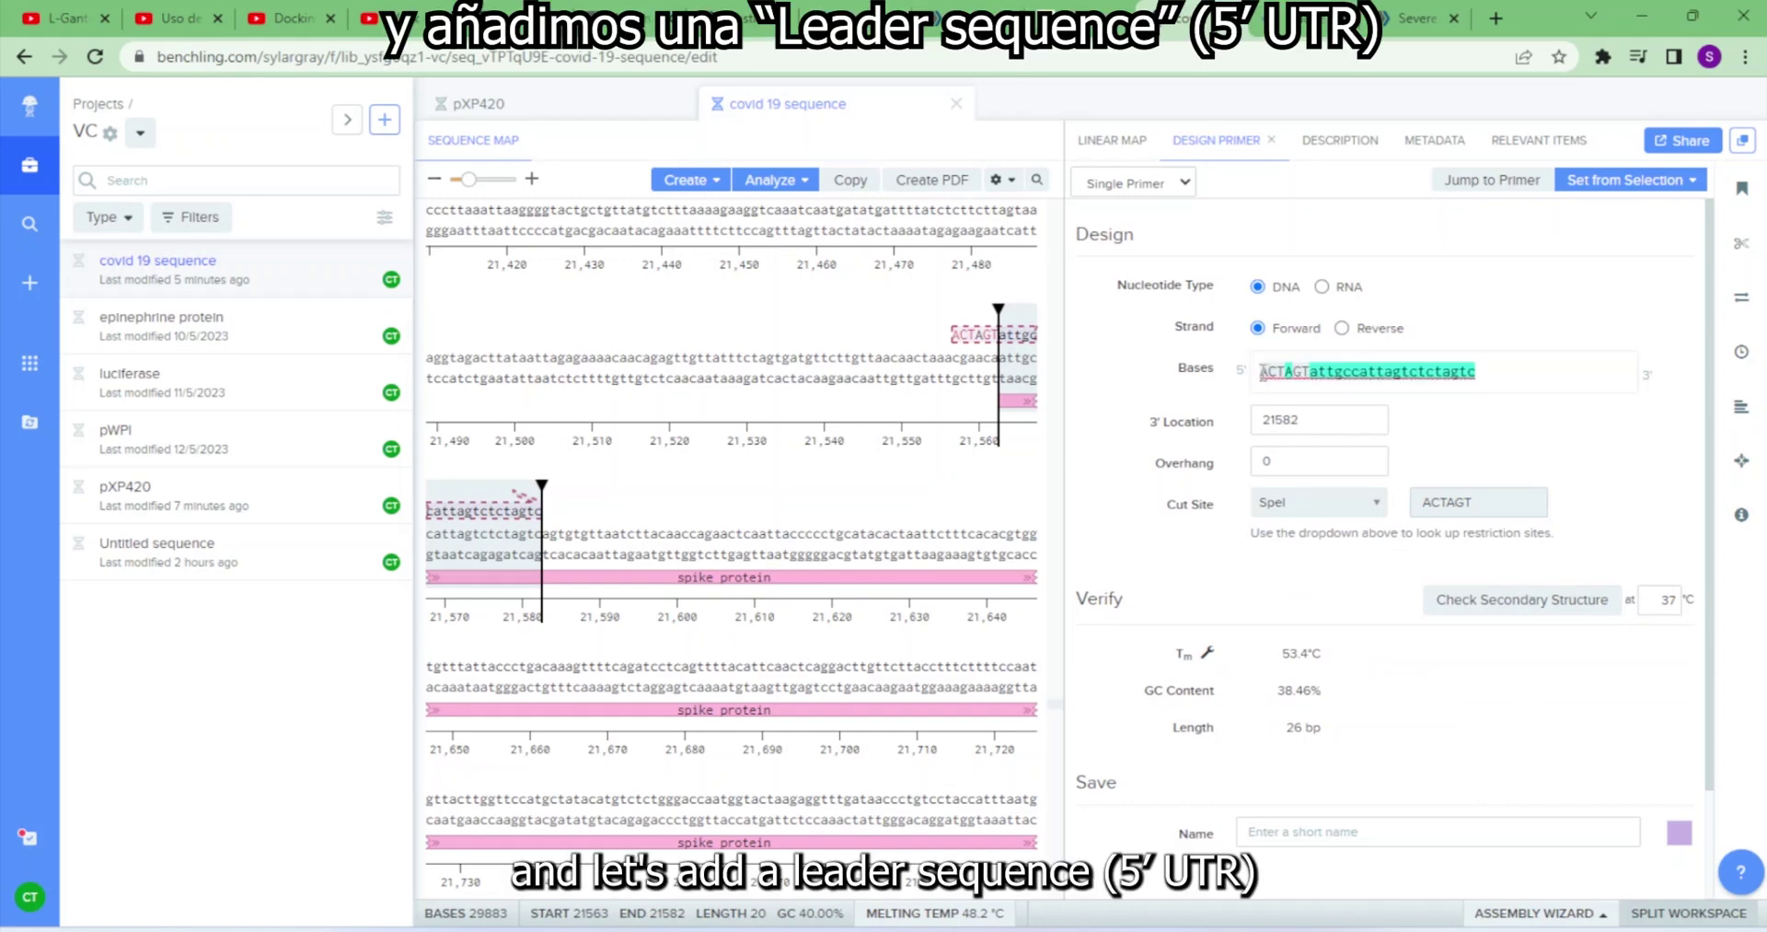
text(cgcg)
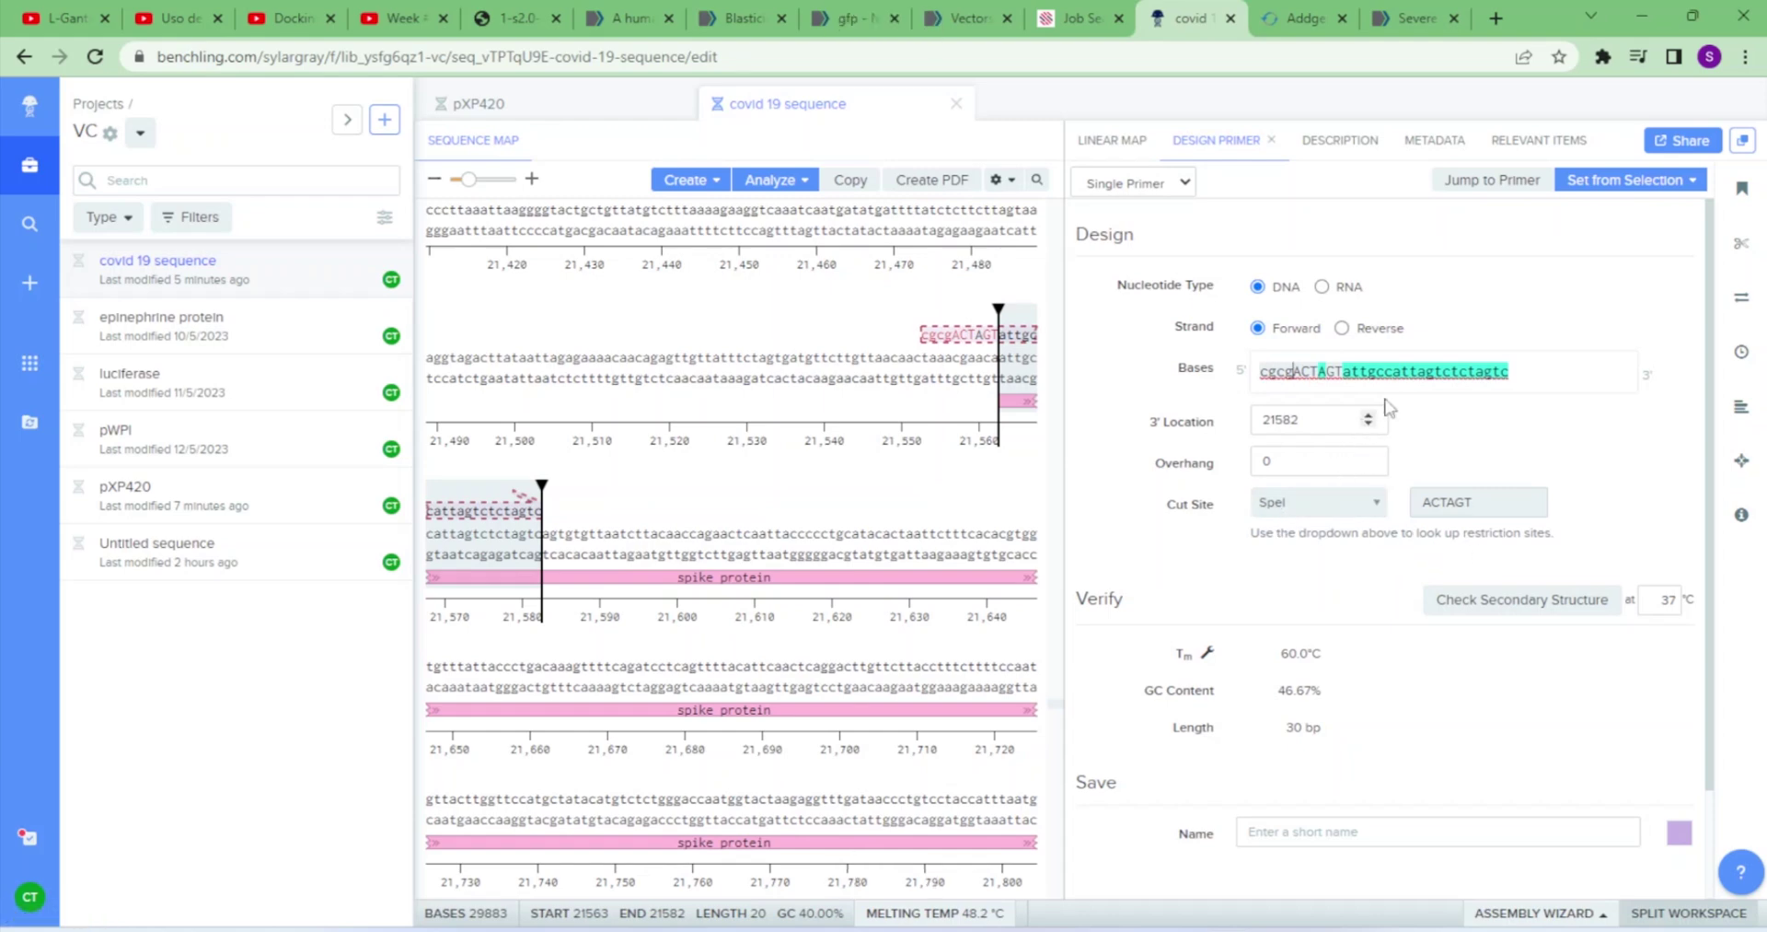
click(1134, 183)
- Switch to primer pair design and make the spike protein's last 20 bases the reverse primer
click(1118, 227)
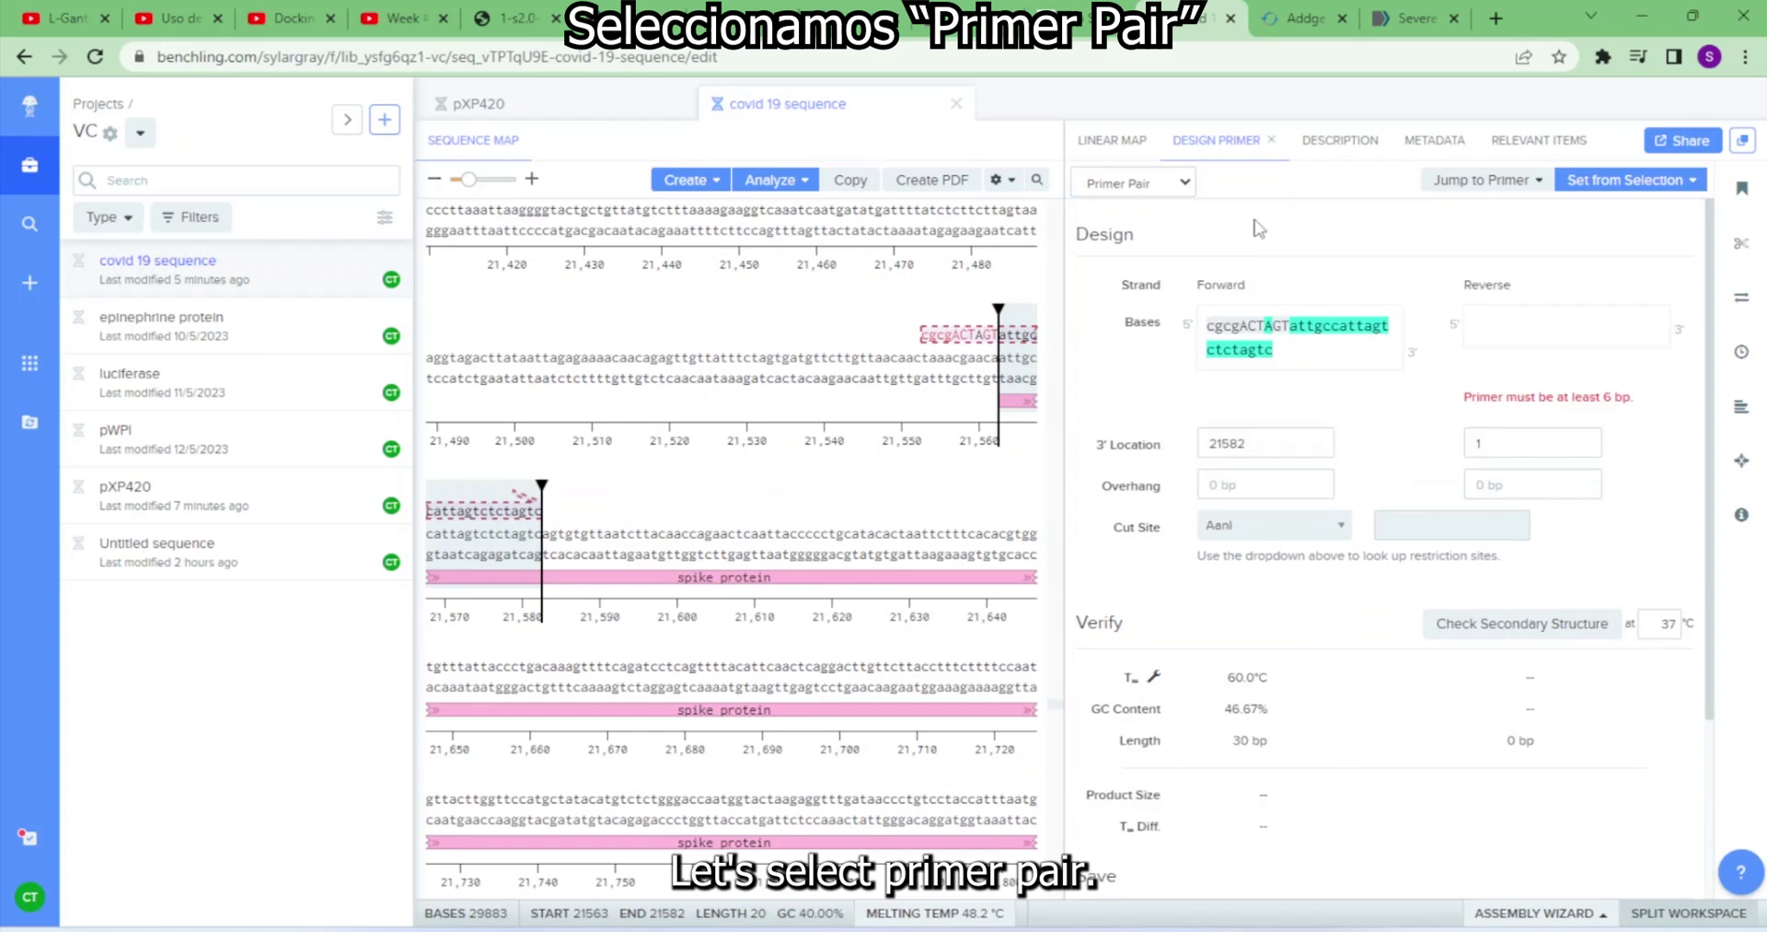
scroll(638, 624, down, 2)
scroll(635, 624, down, 12)
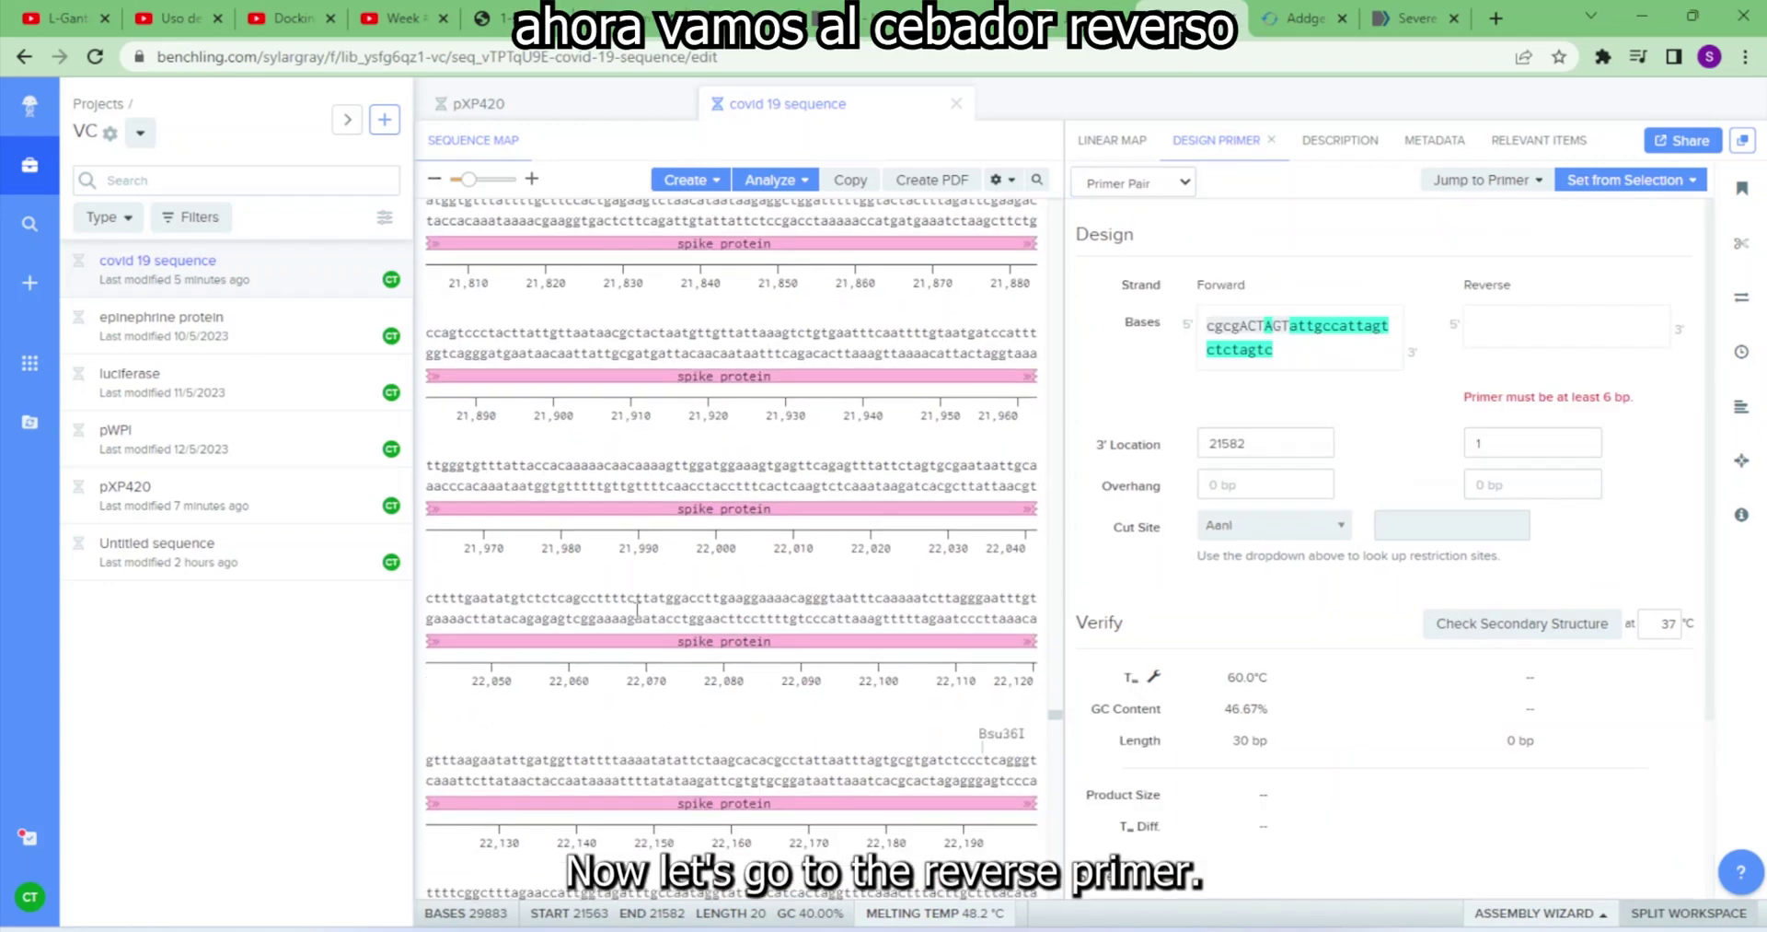
scroll(690, 621, down, 20)
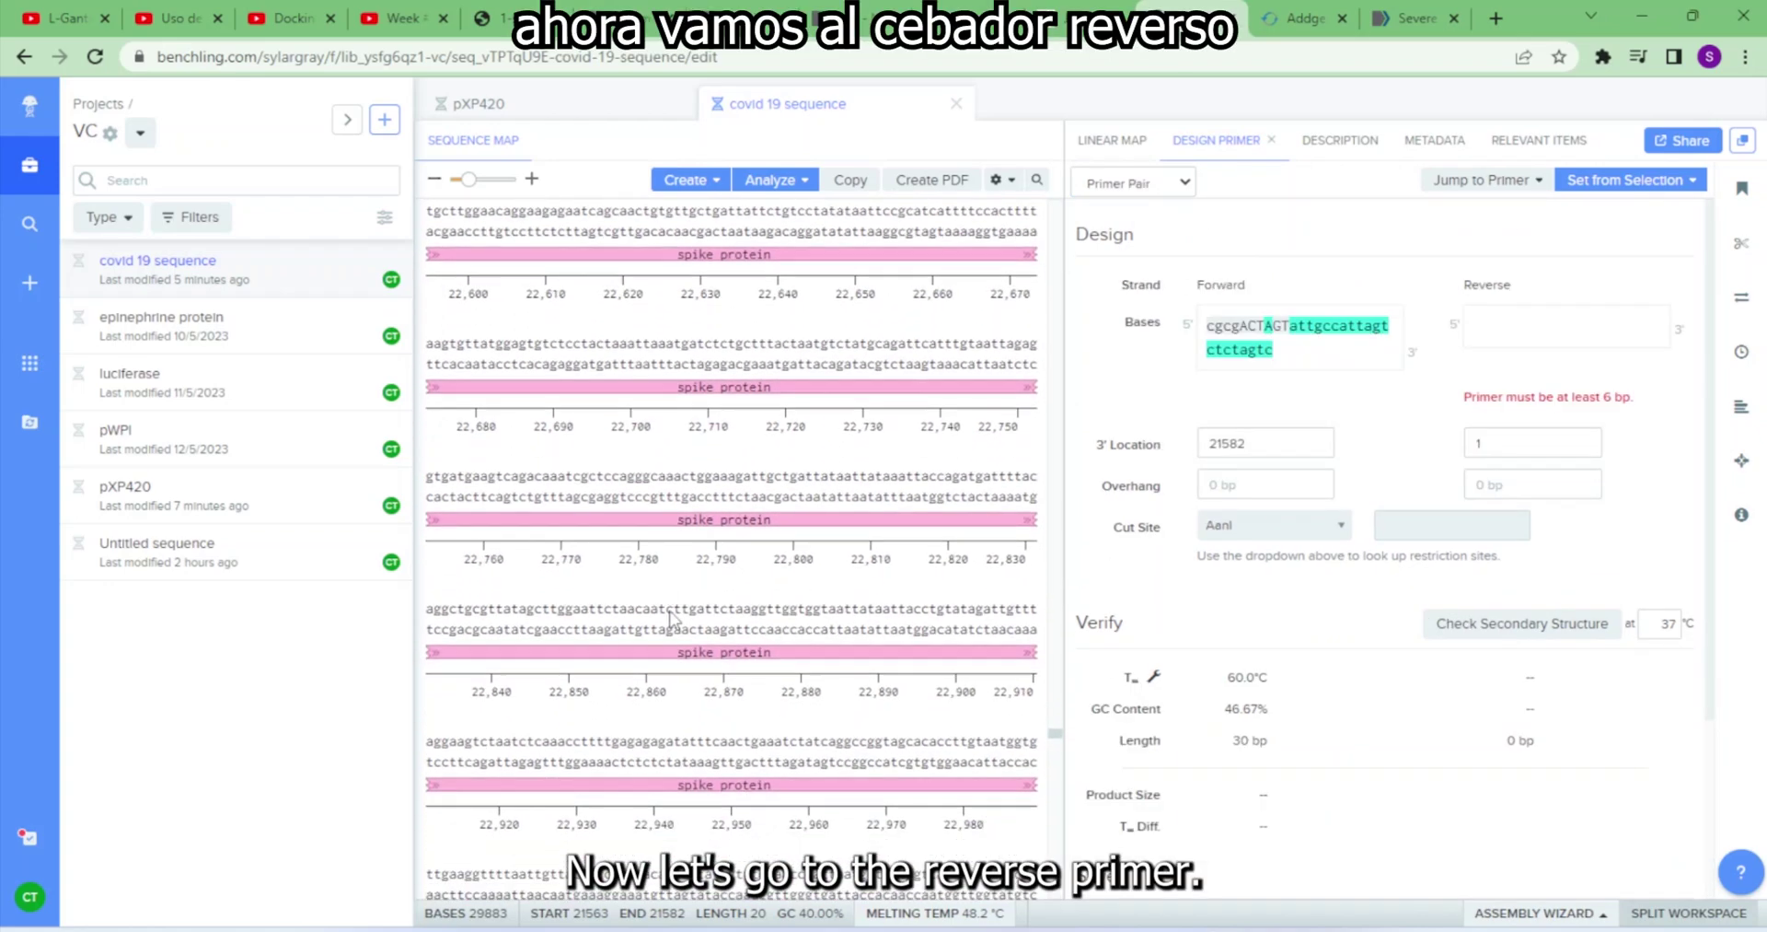
scroll(681, 605, down, 20)
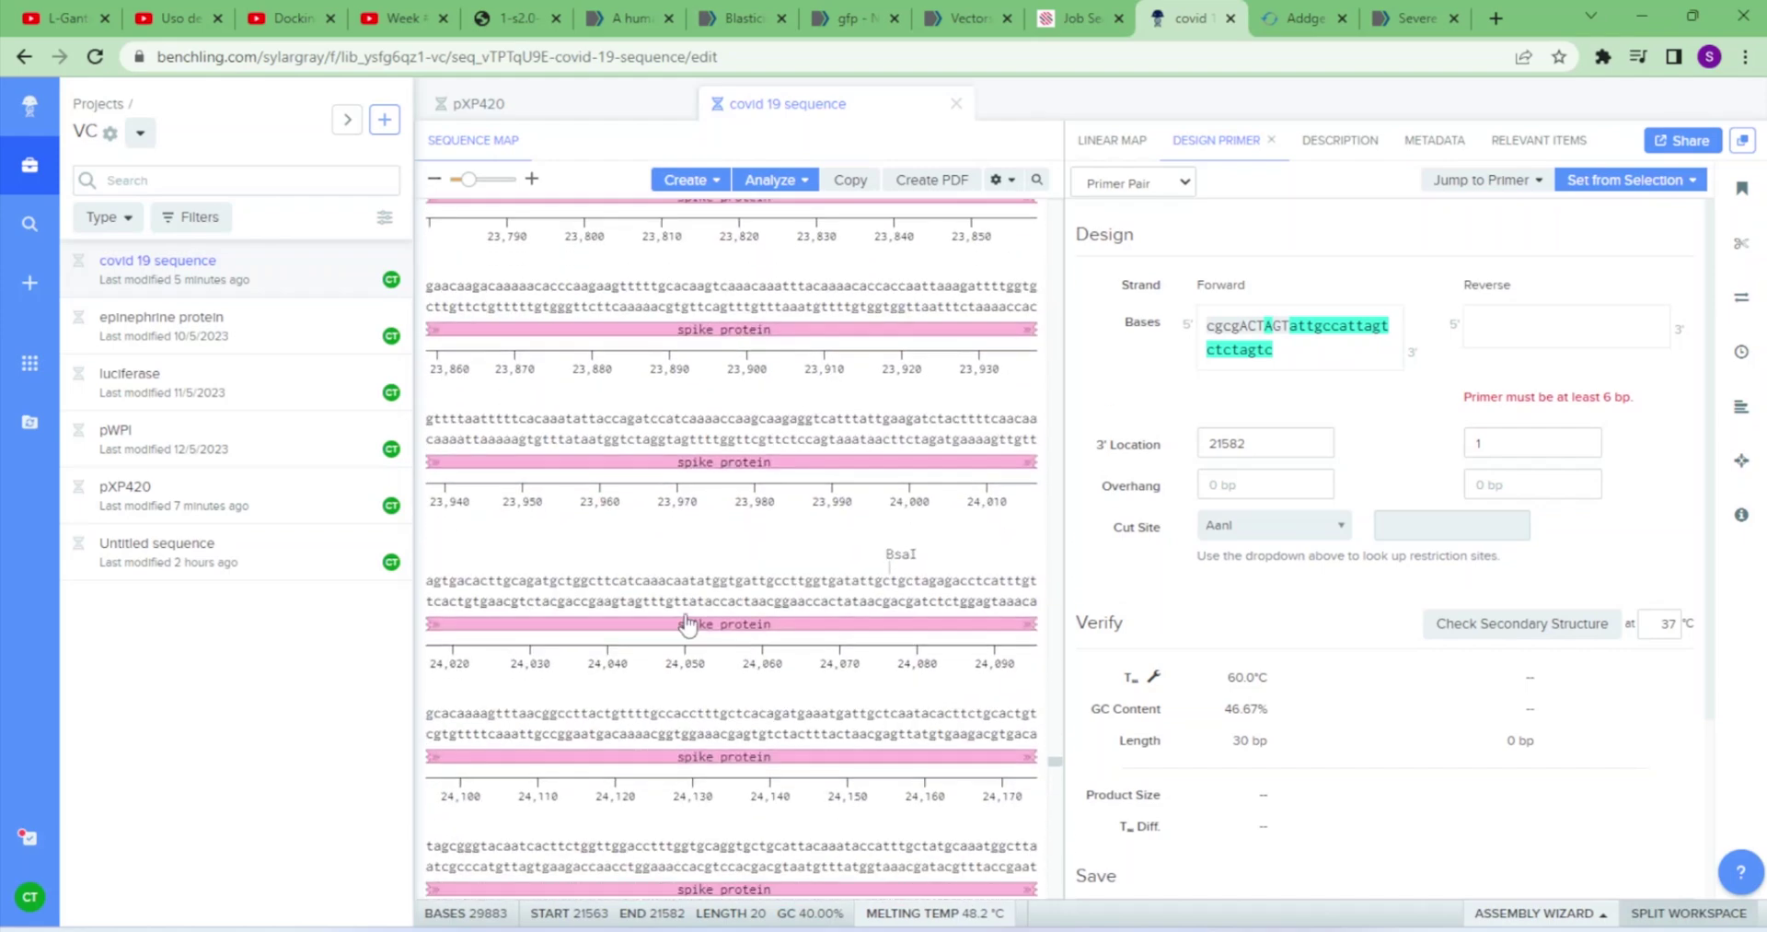
scroll(730, 686, down, 3)
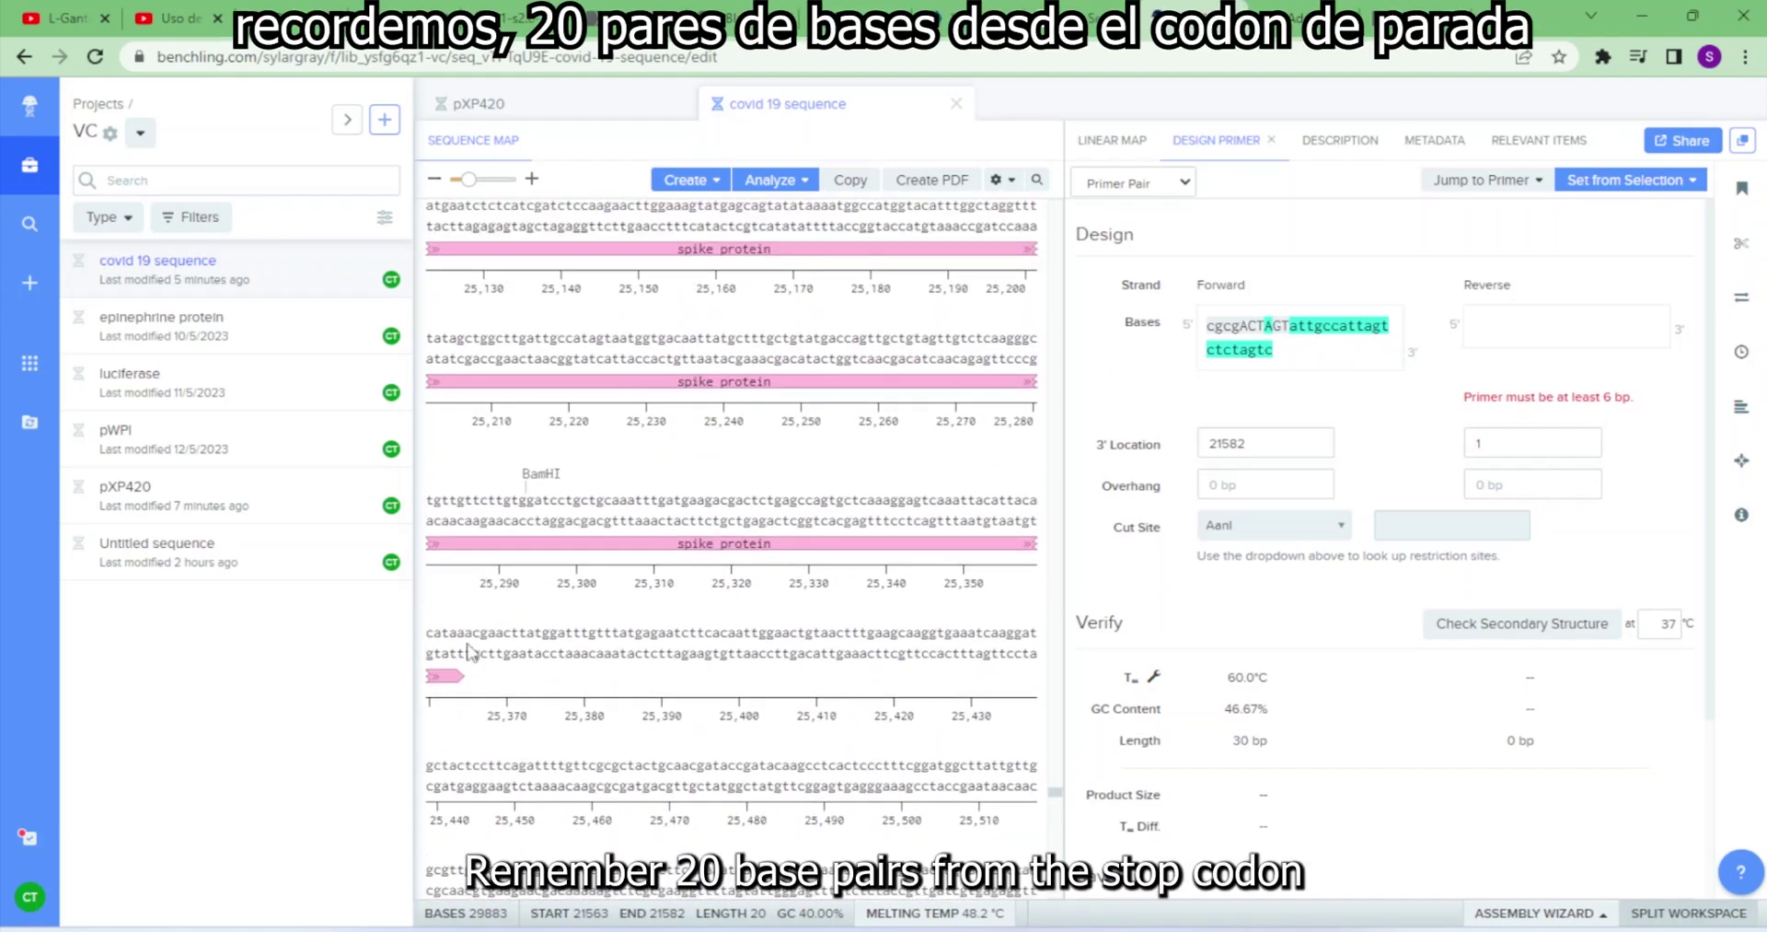
drag(468, 634, 922, 502)
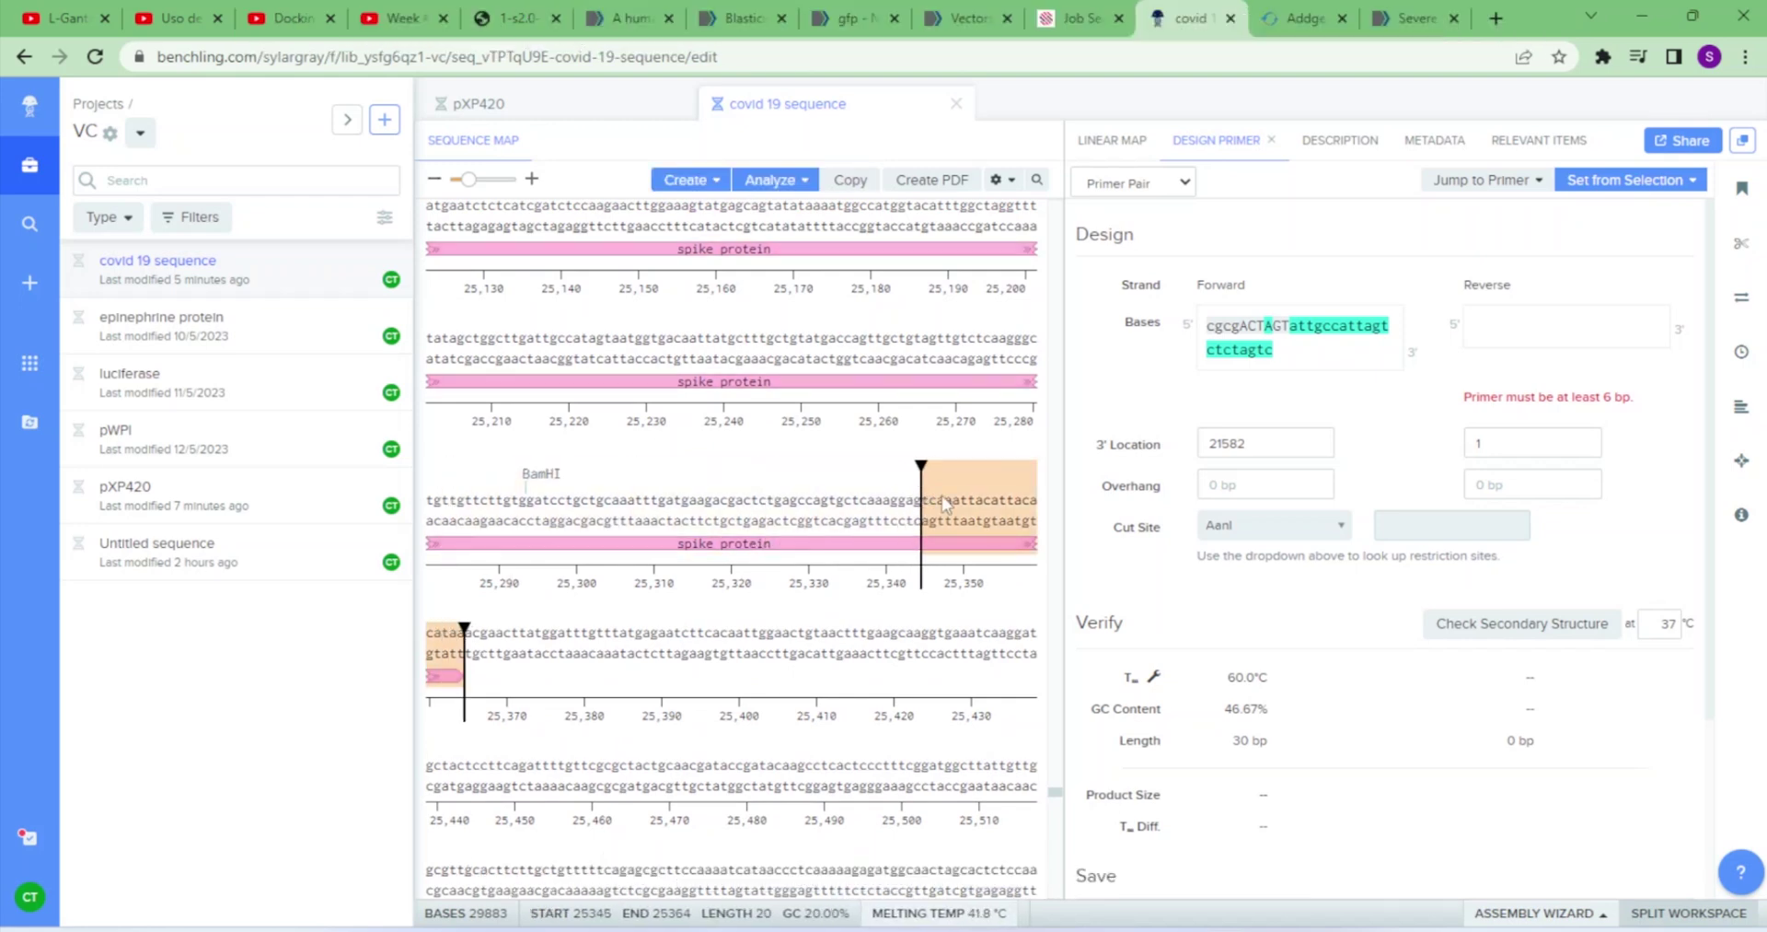
click(1639, 180)
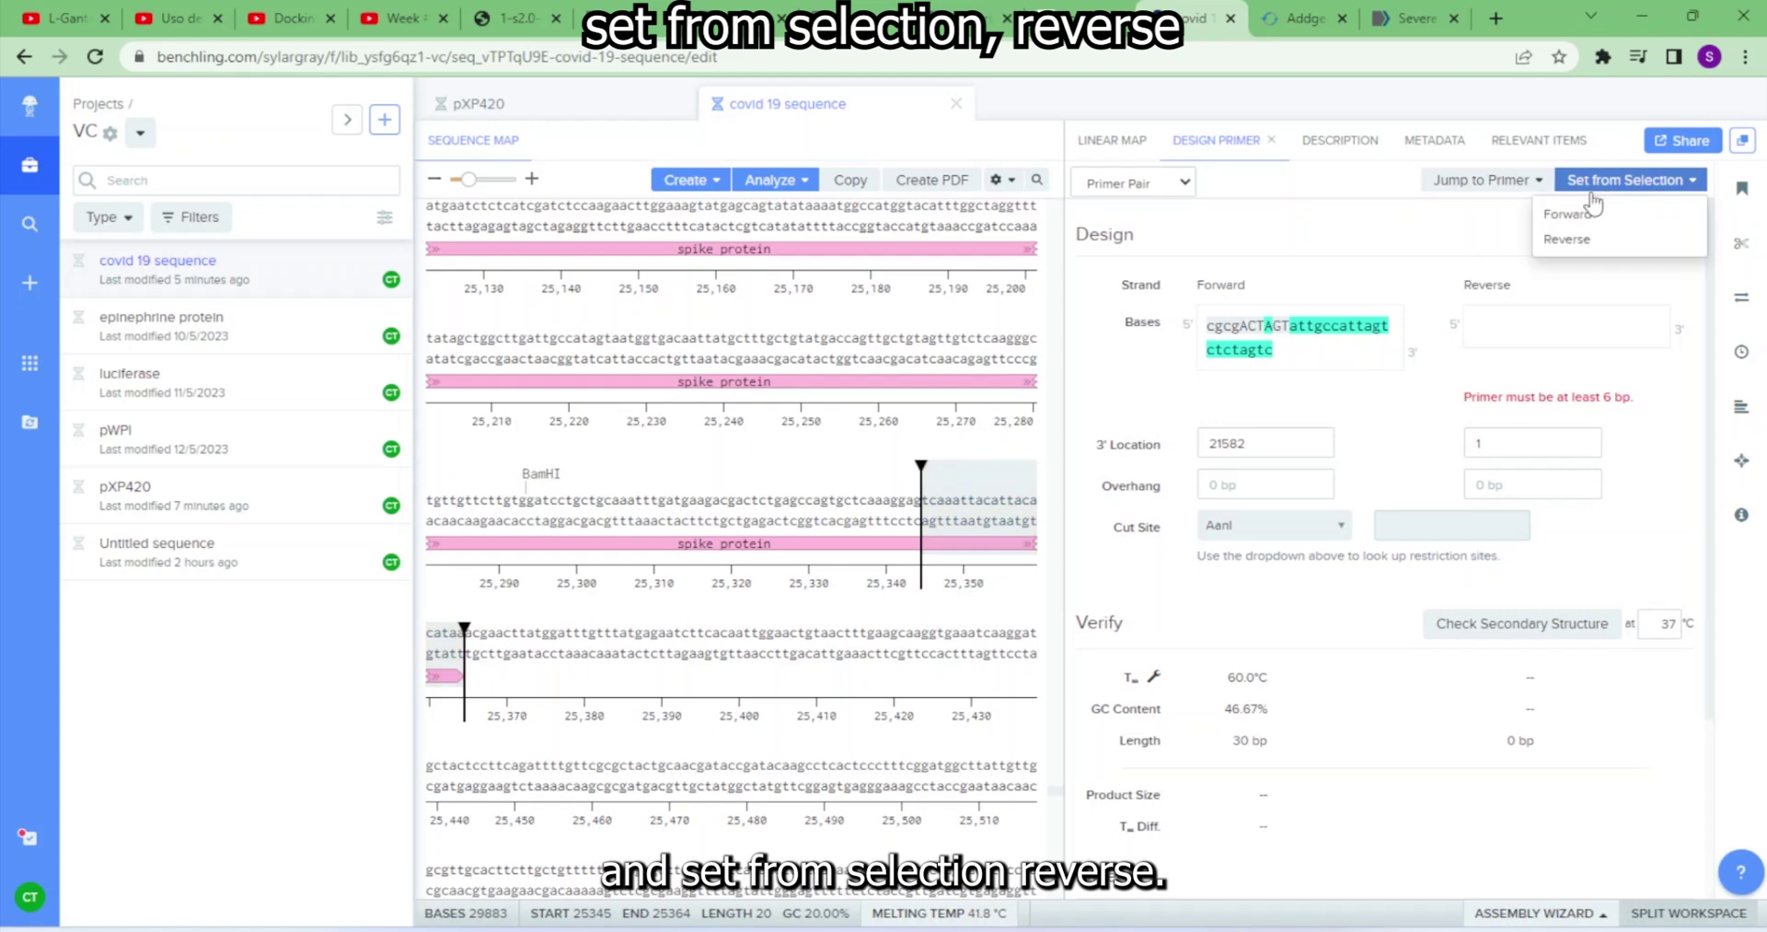
click(1569, 242)
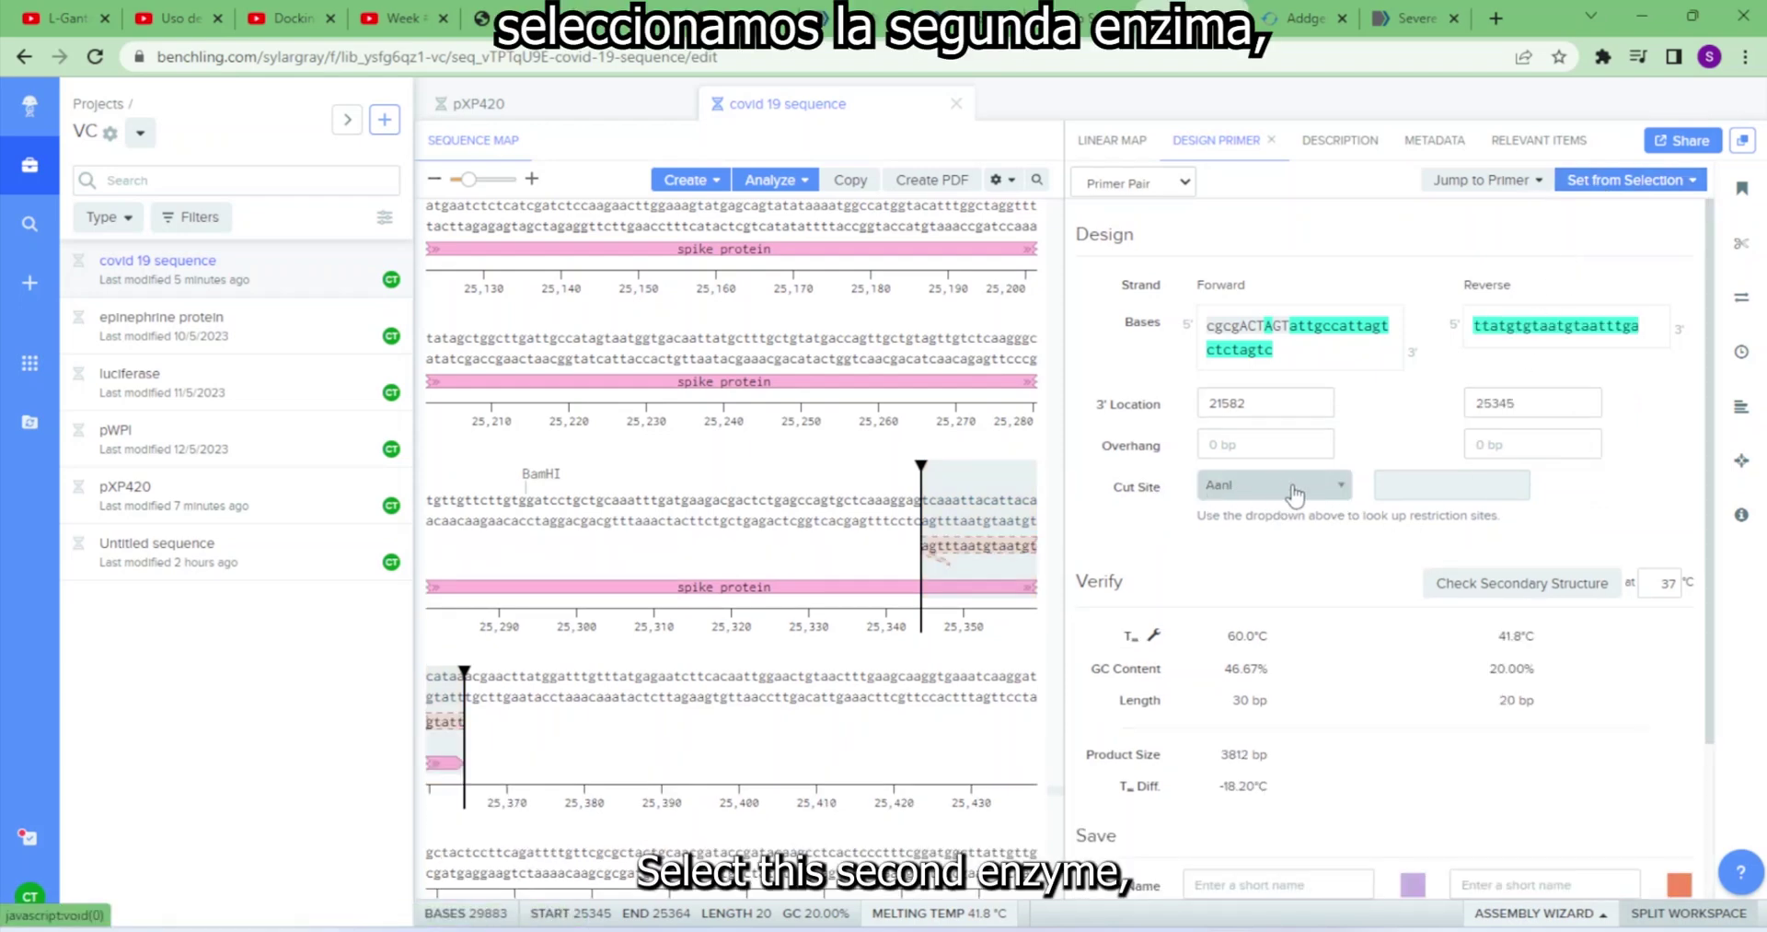
- Give the reverse primer an XhoI site (CTCGAG) and cgcg leader, making it 30 bp at Tm 59.9 °C
click(1295, 494)
text(xh)
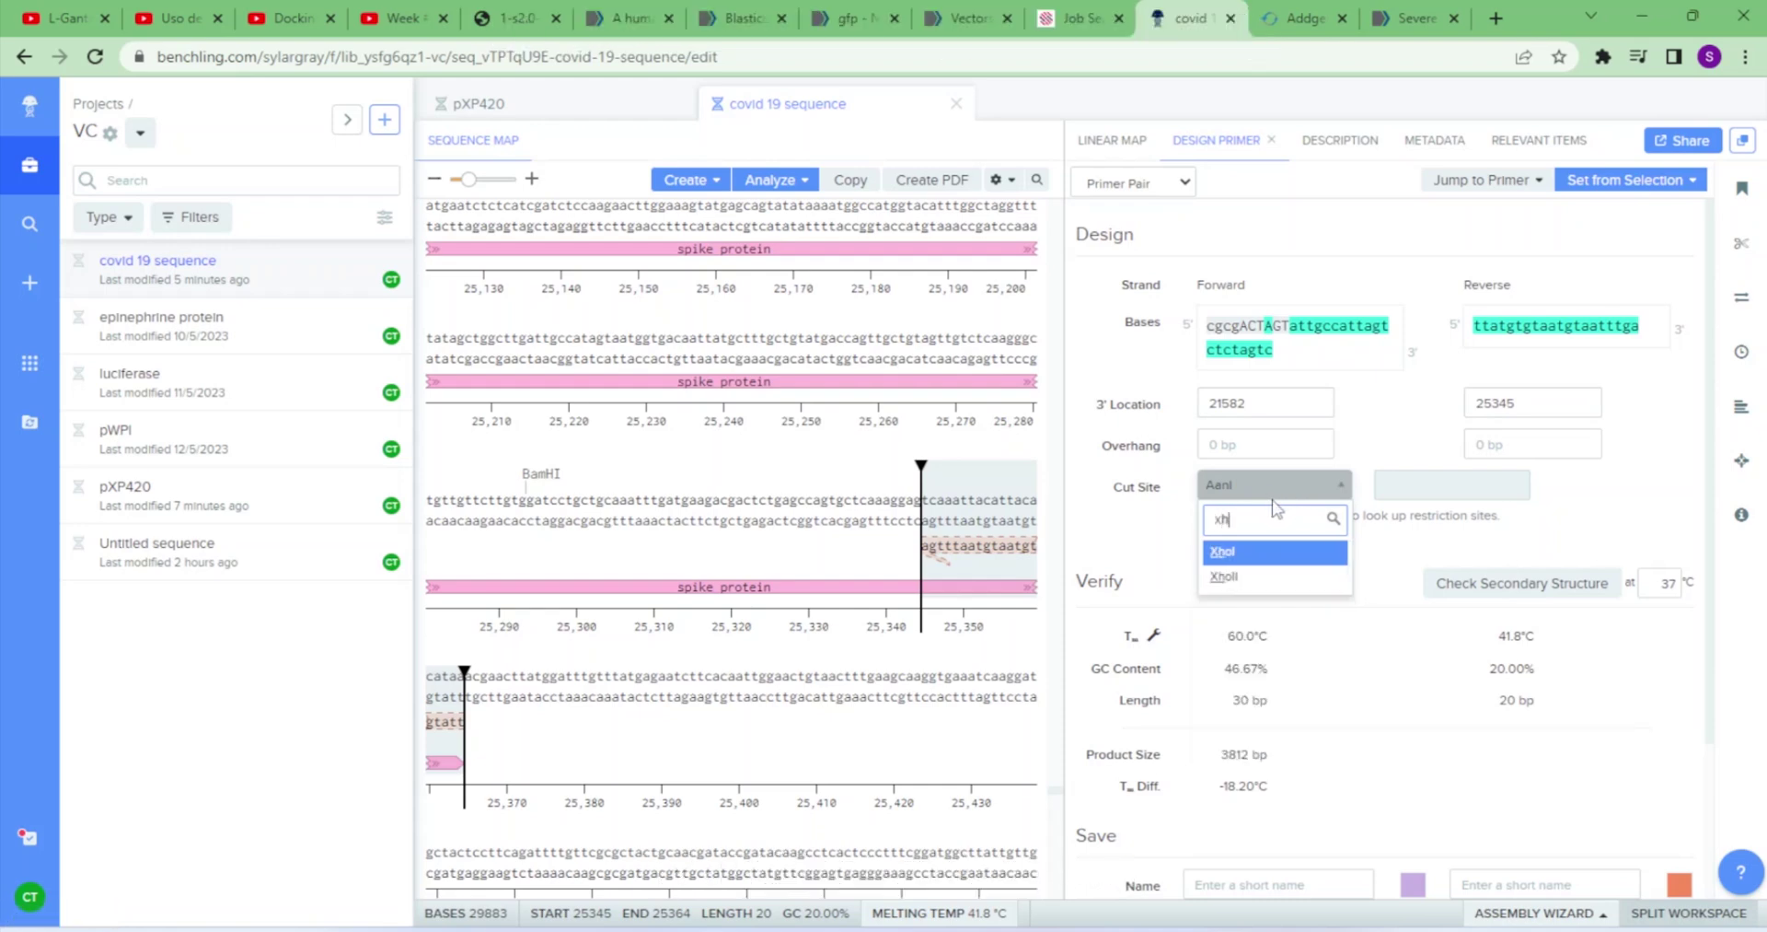
click(1279, 552)
right_click(1404, 488)
key(ctrl+c)
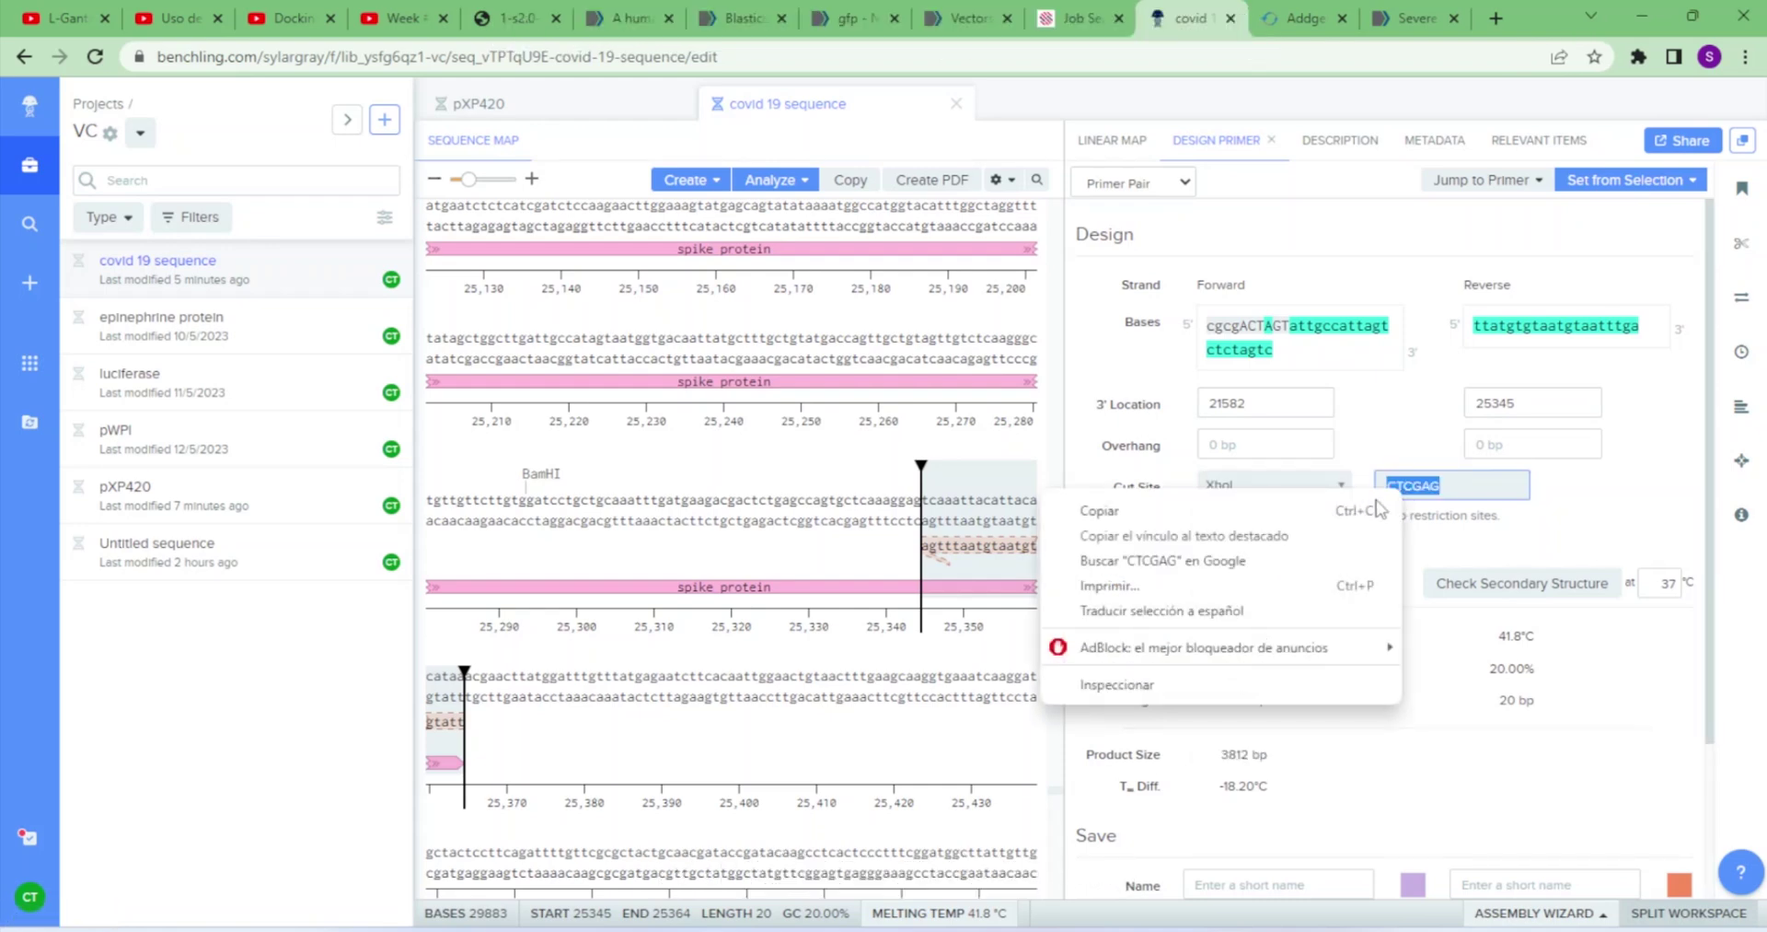
click(1378, 505)
click(1473, 330)
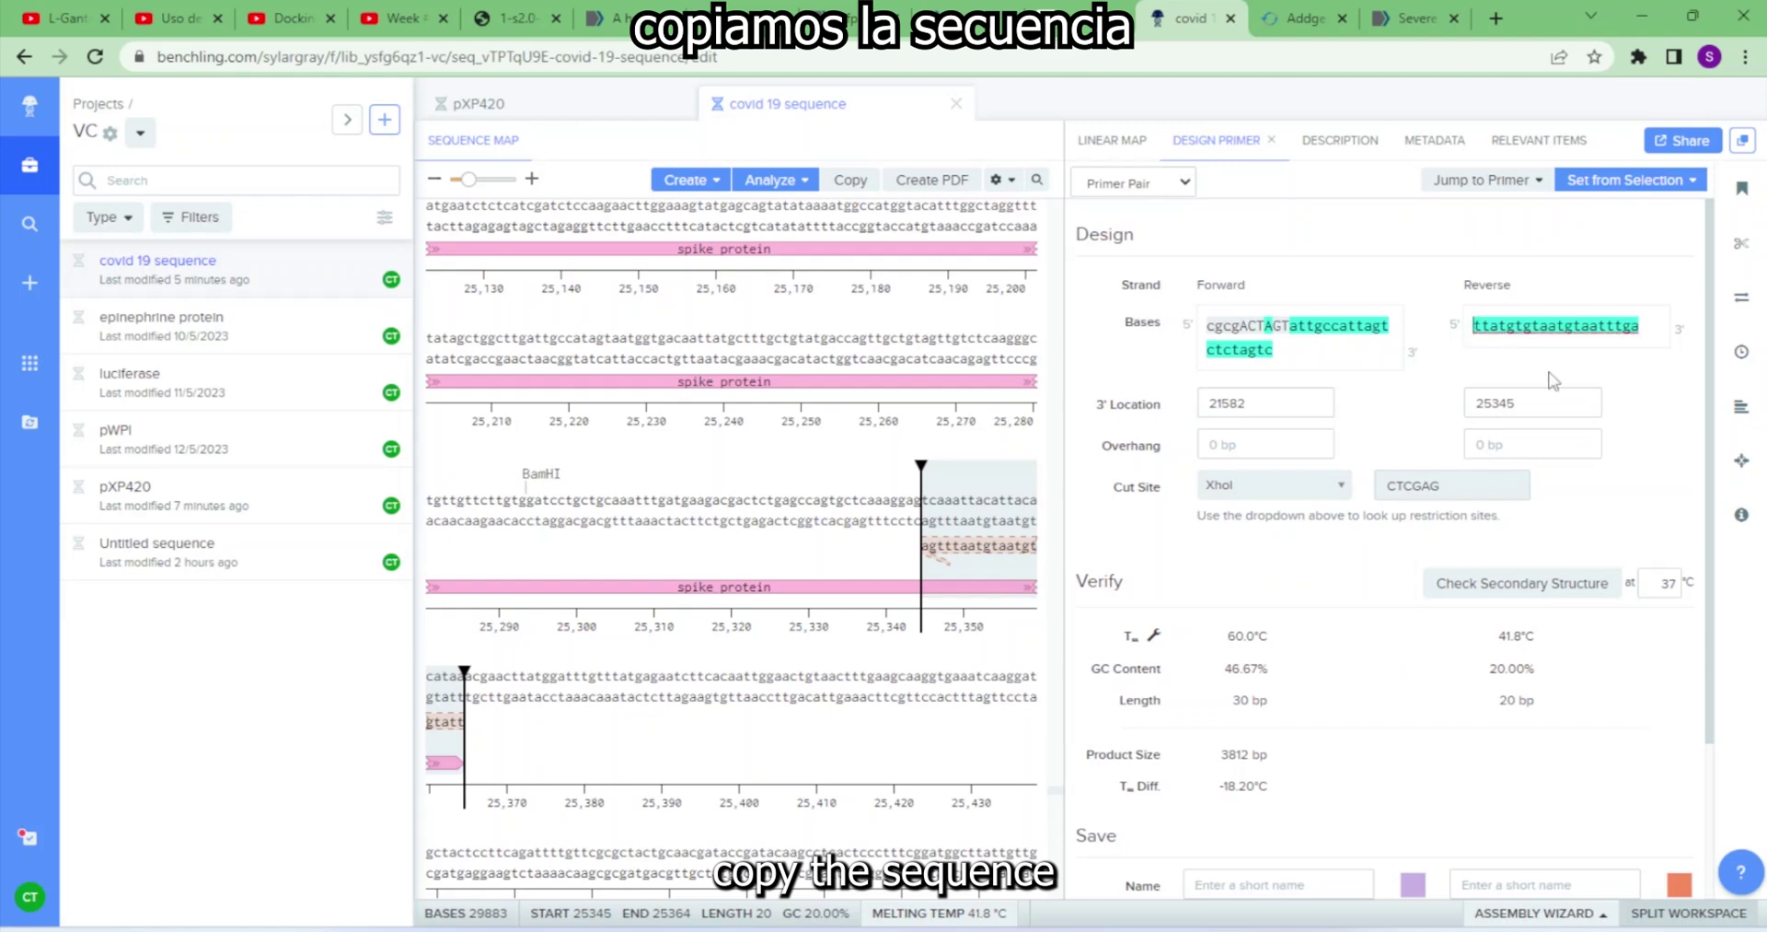
key(ctrl+v)
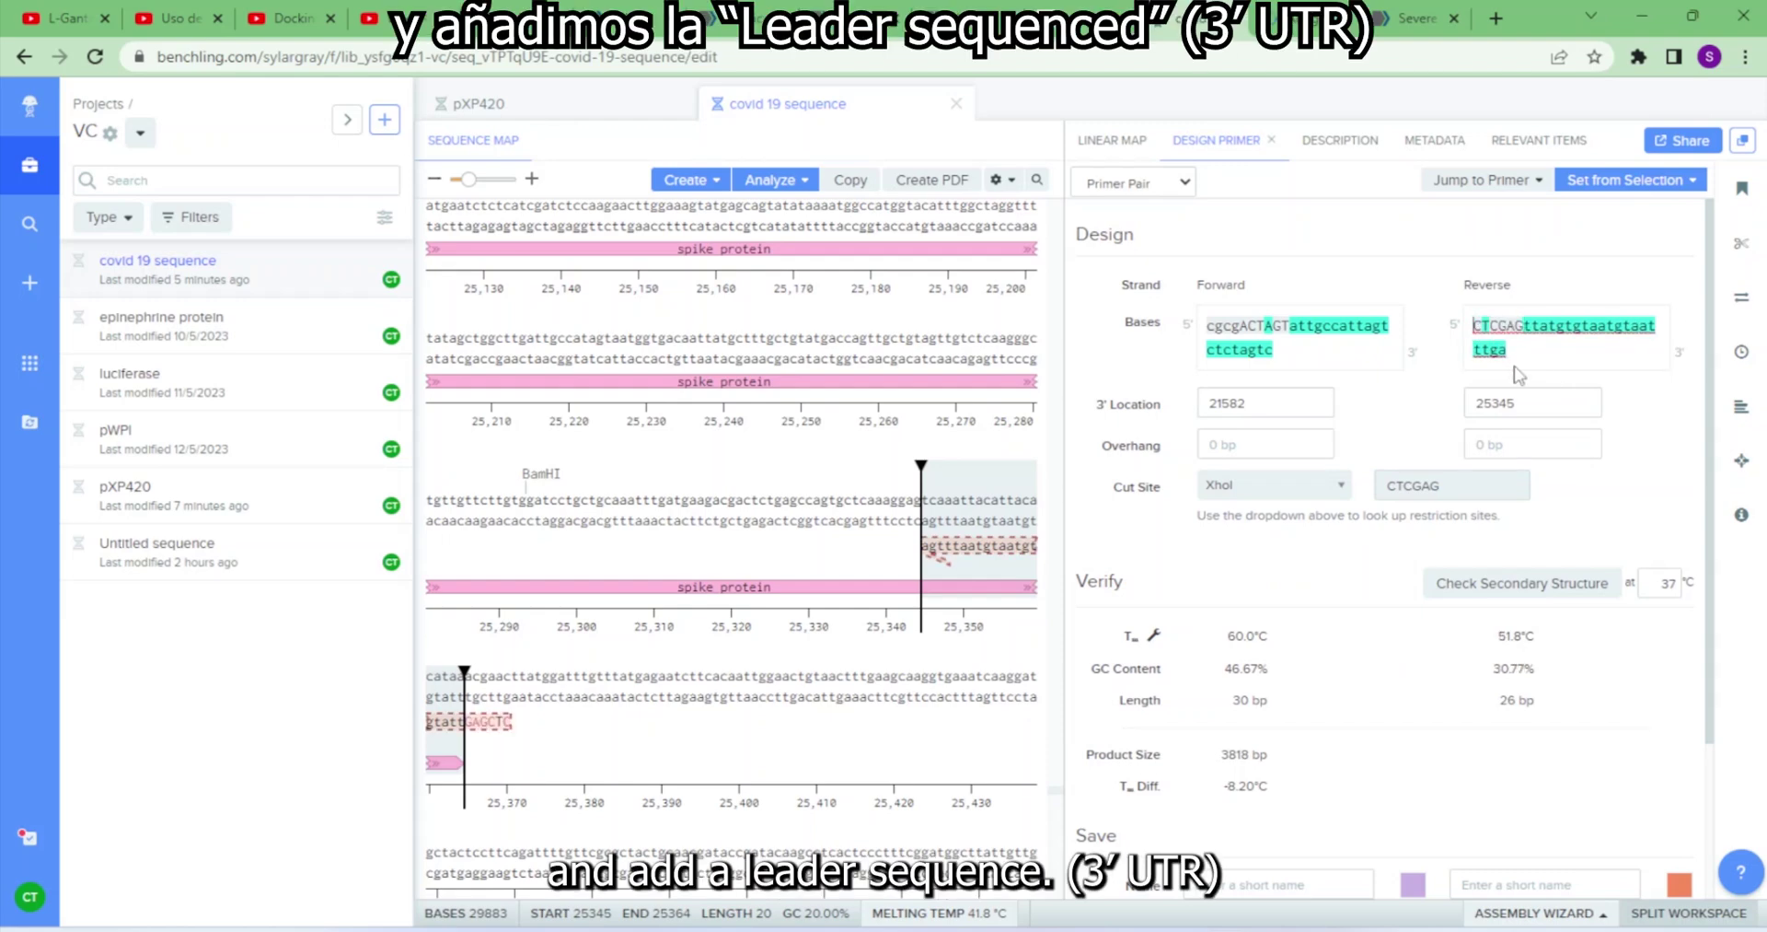
text(cgcg)
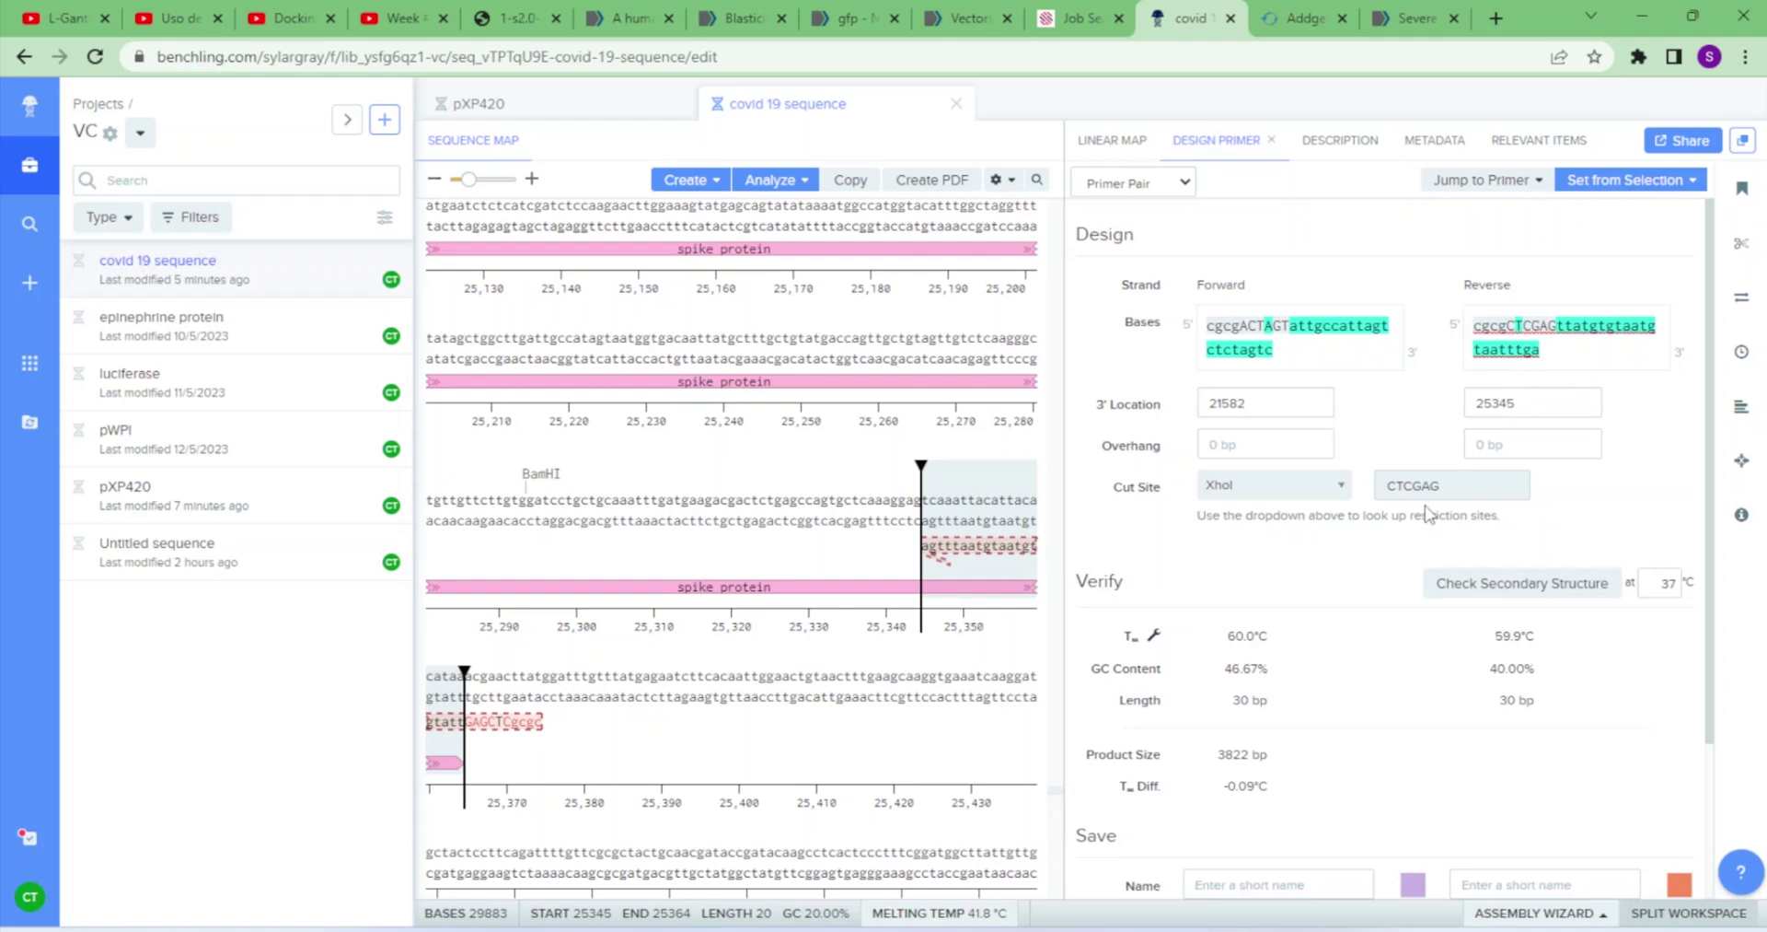
- Name the primers pf and pr and choose the VC folder for them
scroll(1389, 552, down, 2)
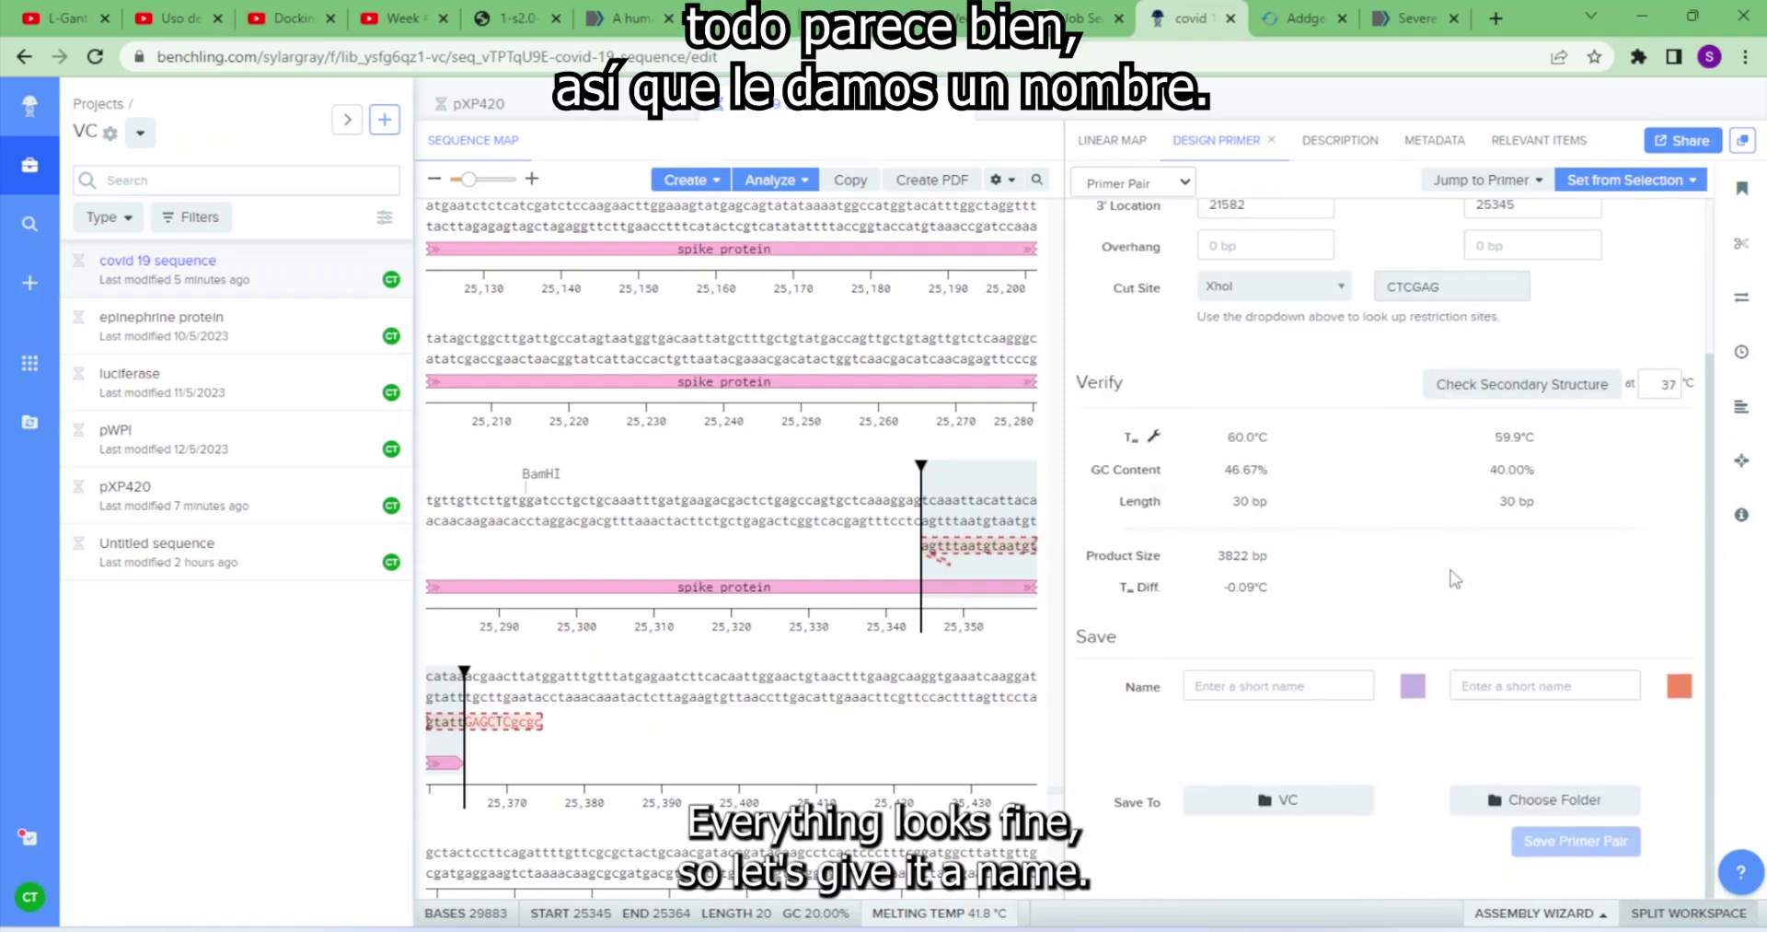
click(1256, 686)
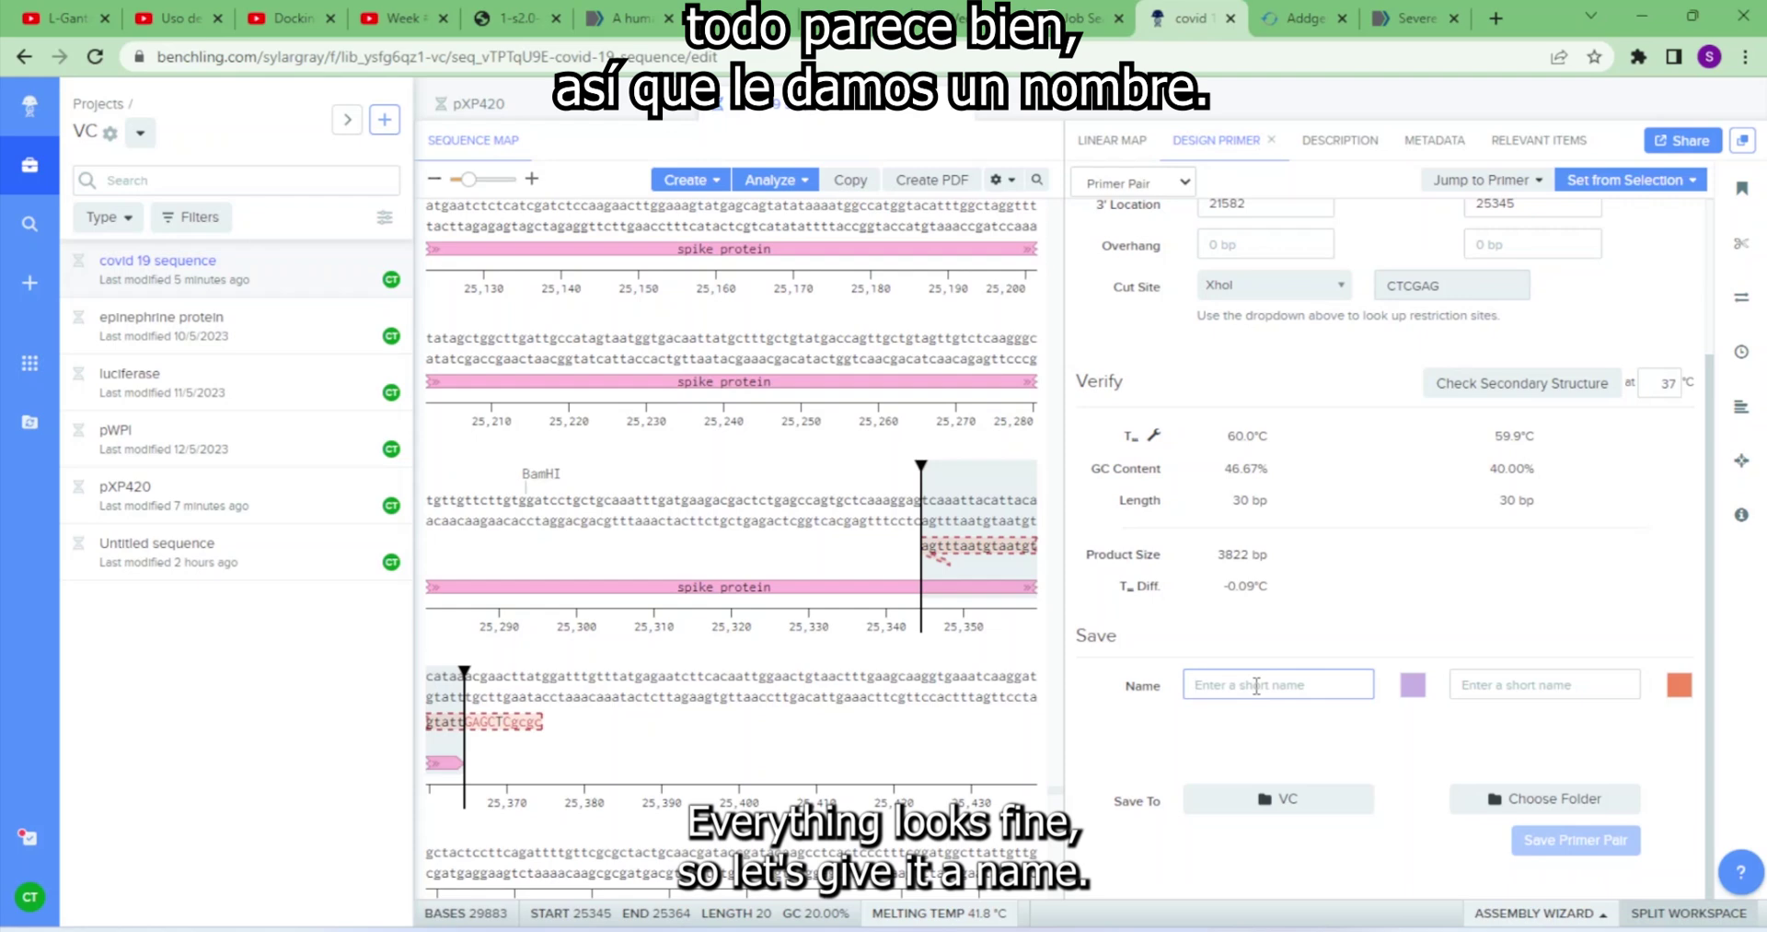
text(pf)
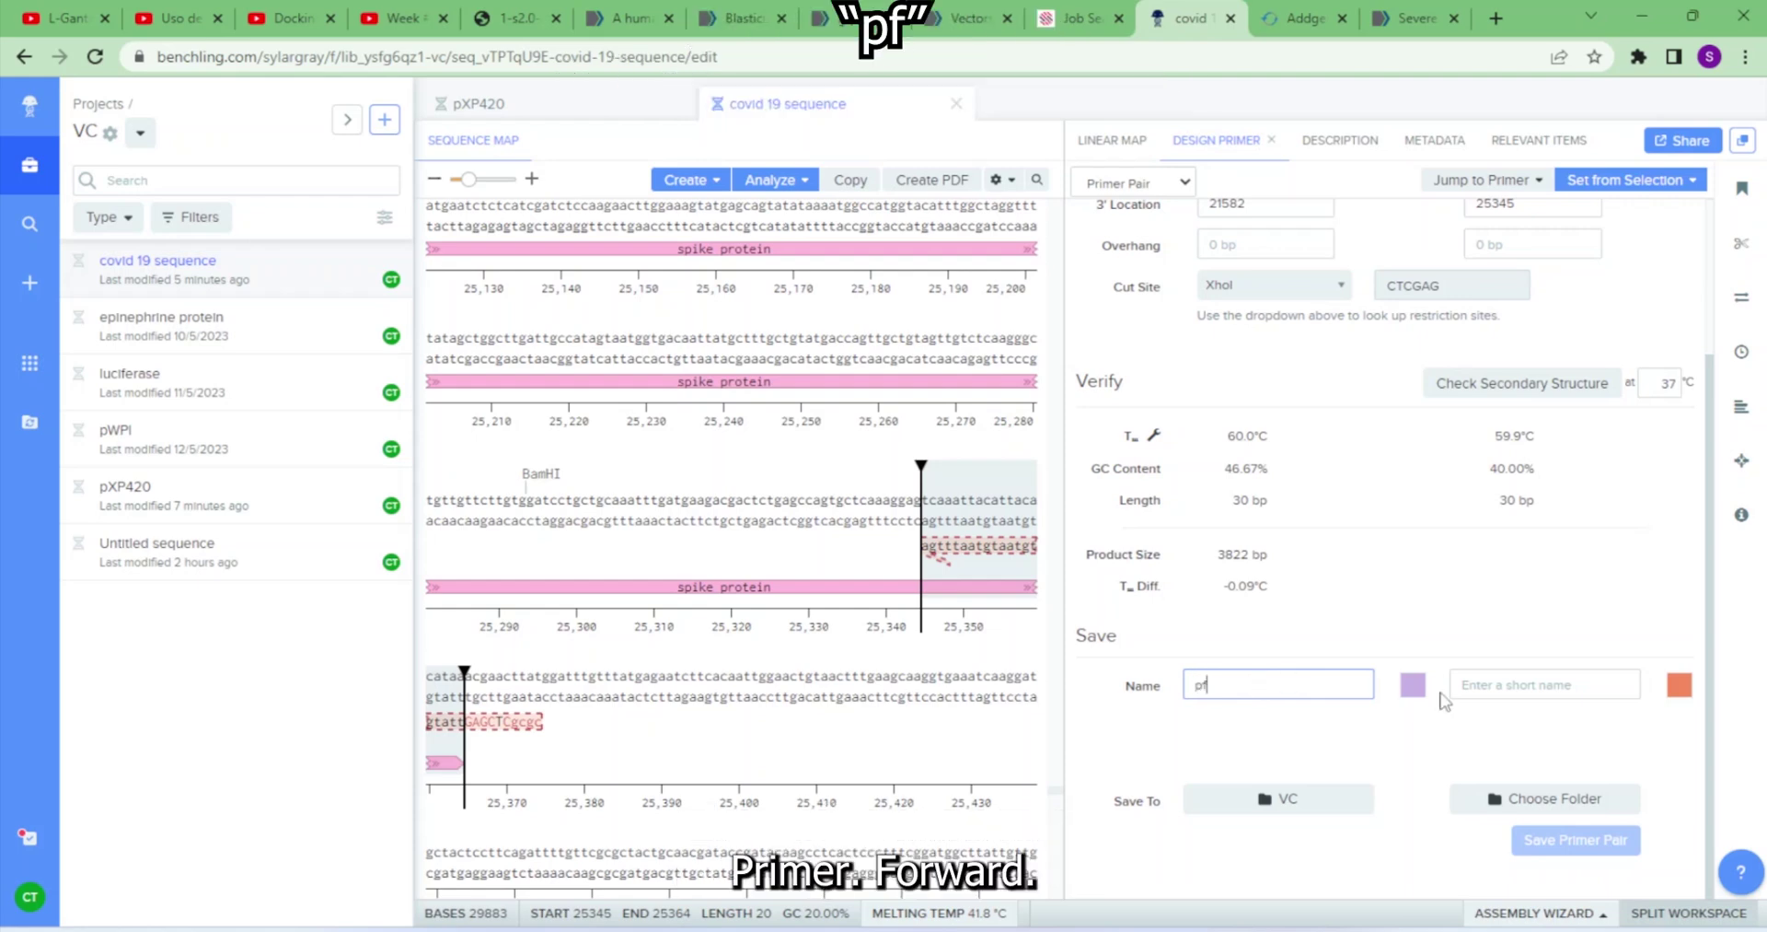
click(1488, 688)
text(pr)
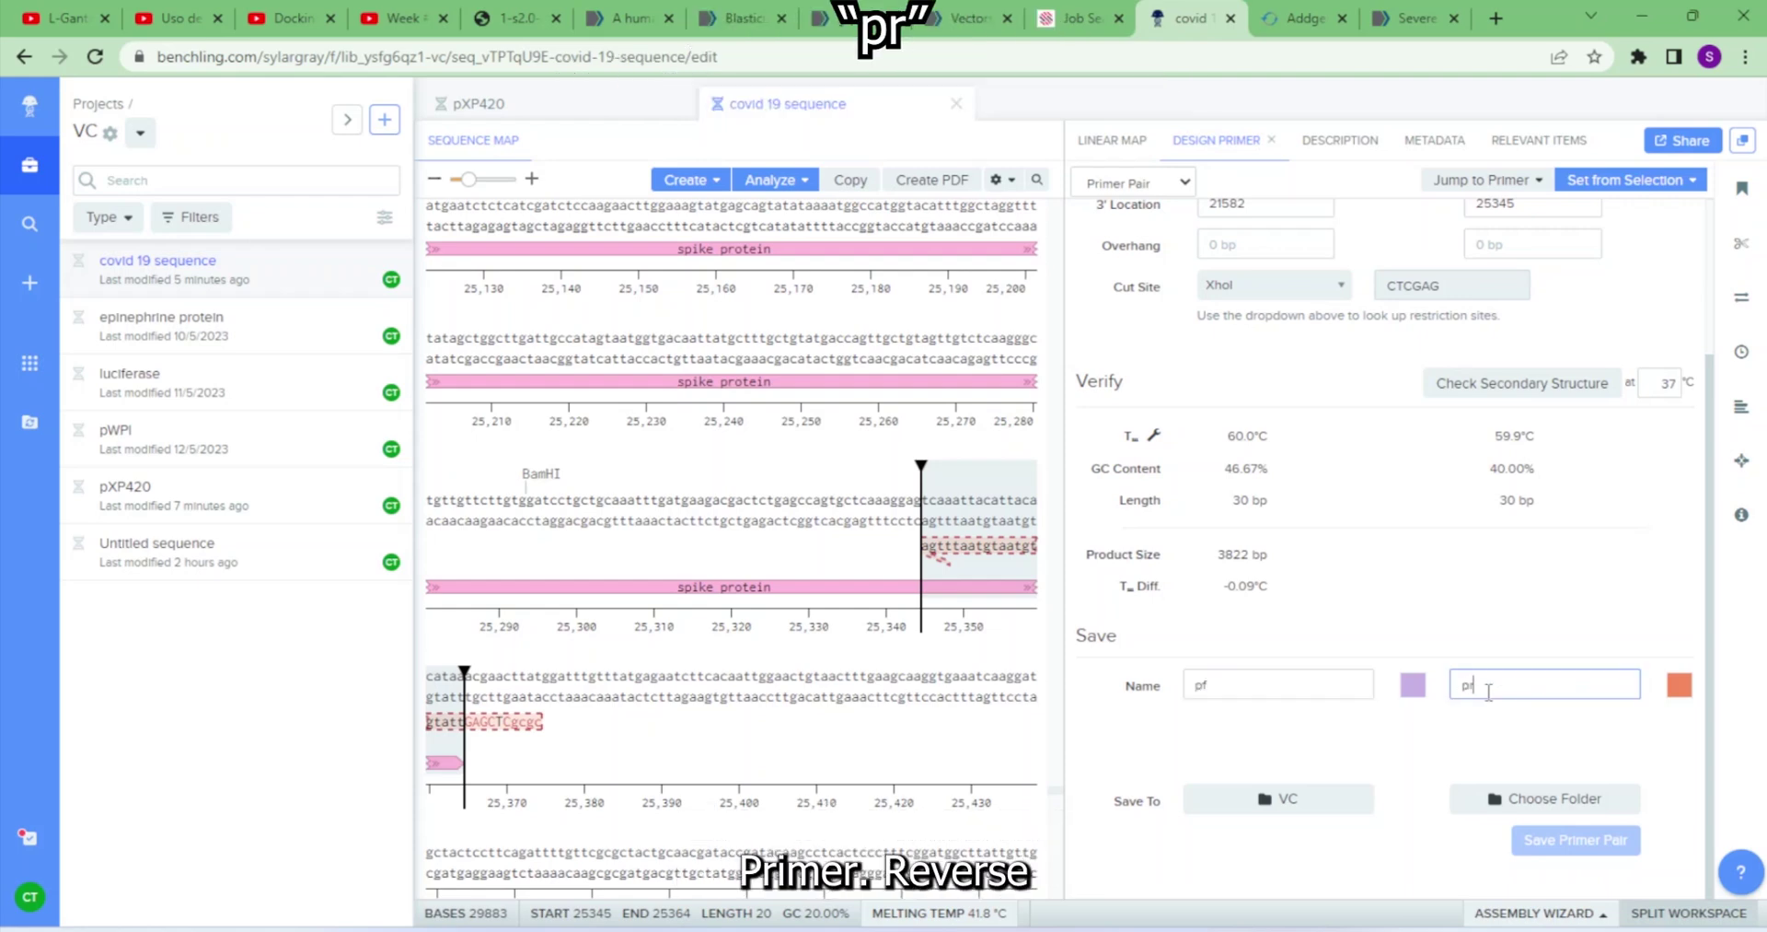
click(1546, 798)
click(626, 313)
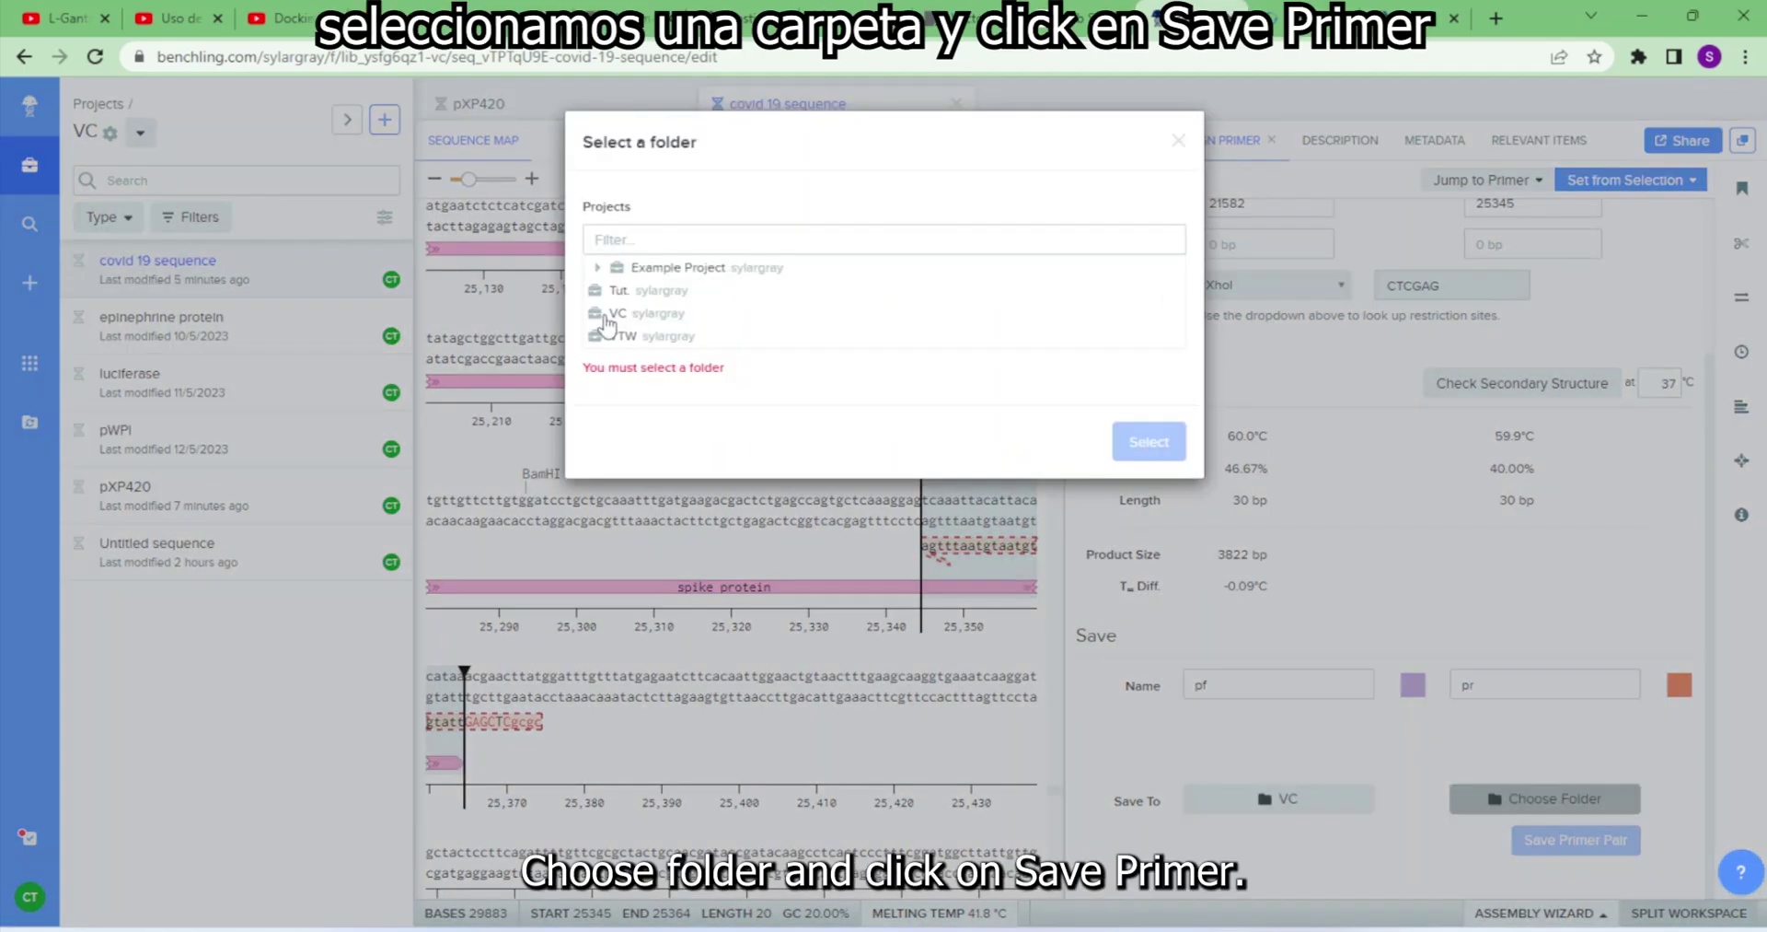
click(1115, 445)
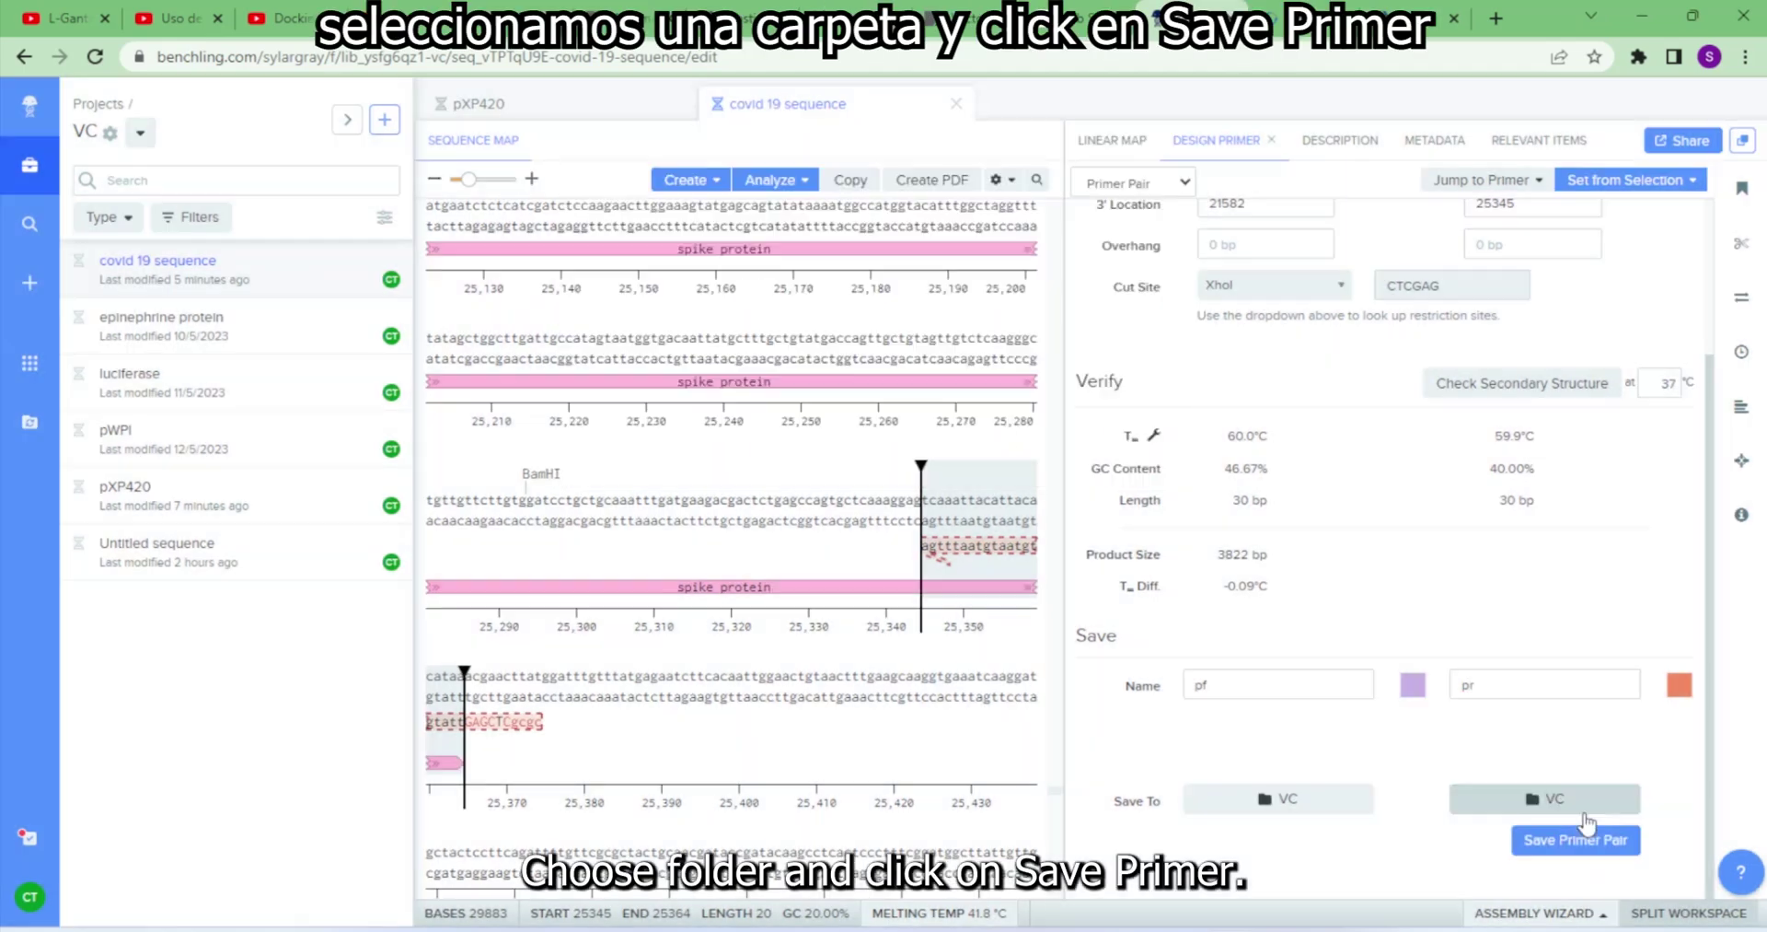
- Save the pf/pr primer pair and copy its 3822 bp PCR product into a new sequence
click(1546, 847)
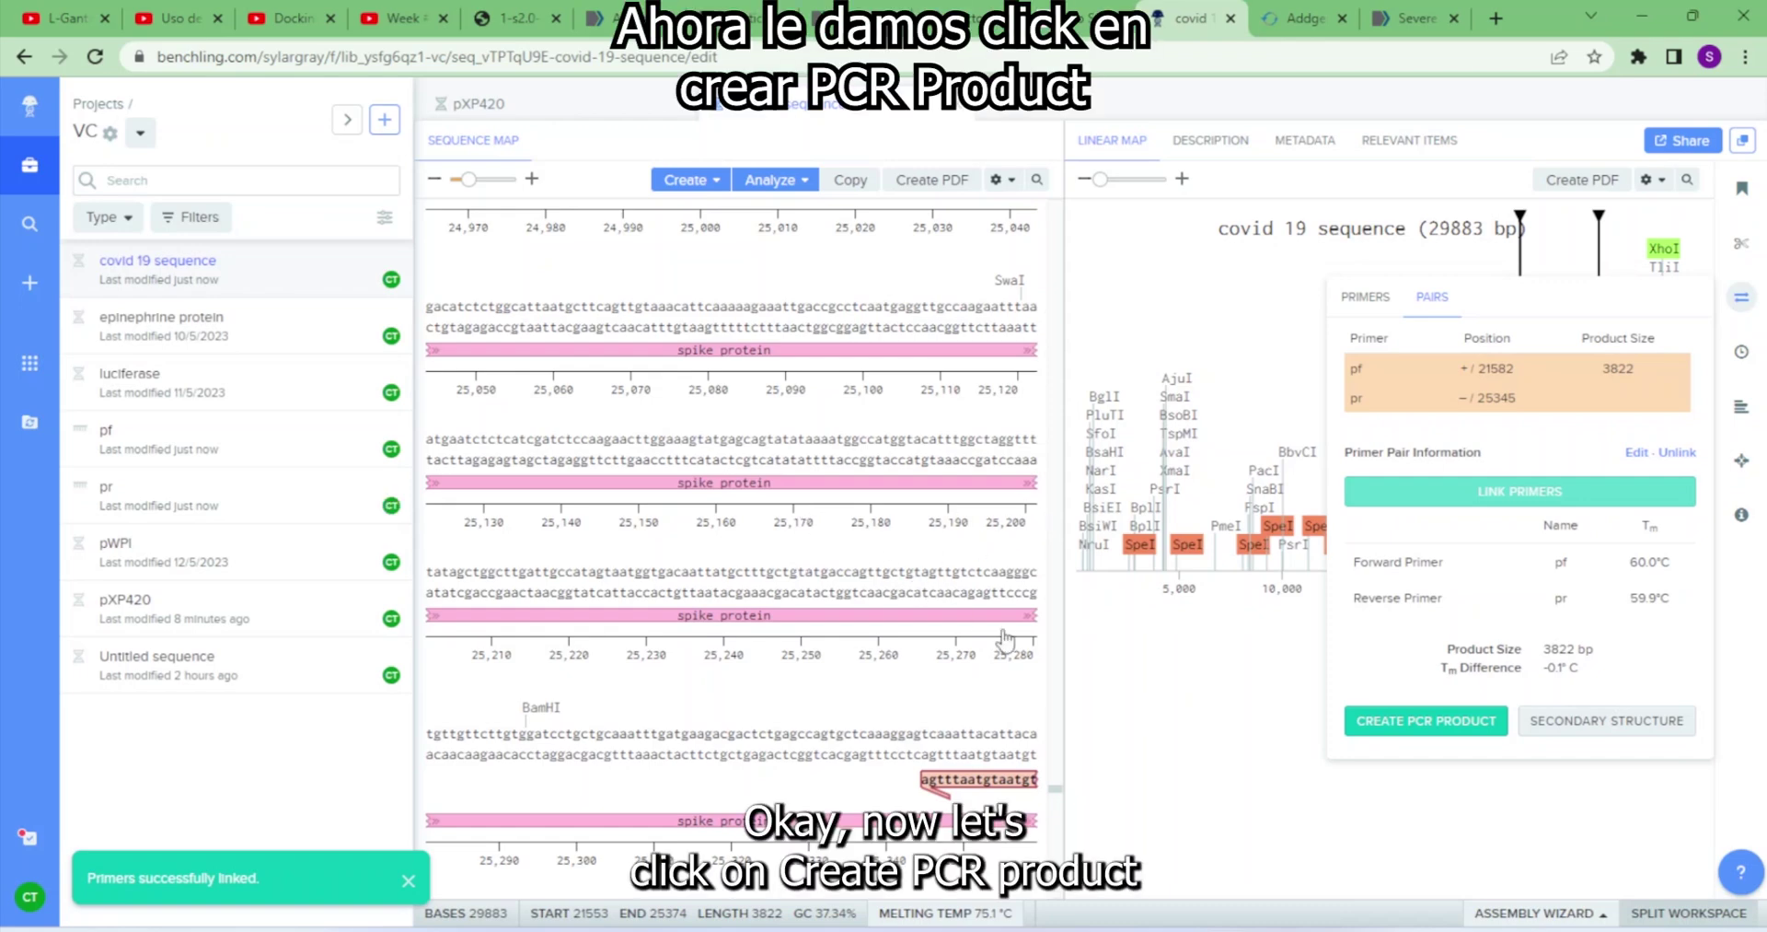
click(1440, 728)
click(1154, 473)
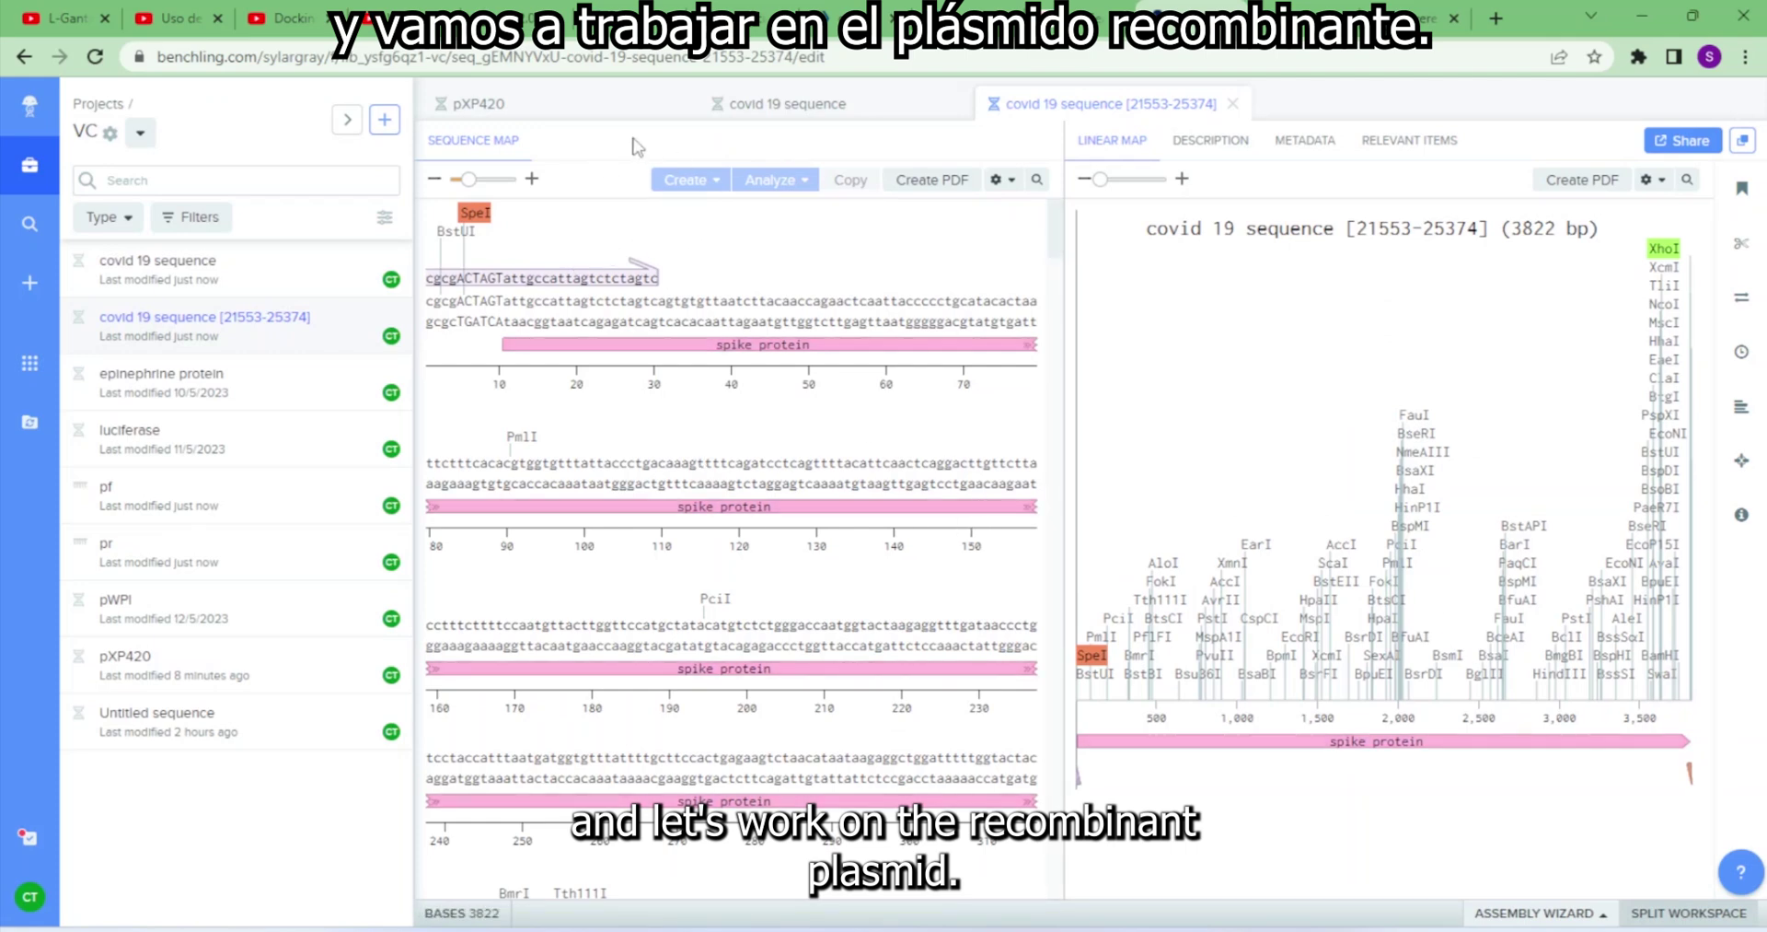
- Start a new Digest and Ligate assembly from the pXP420 plasmid
click(580, 120)
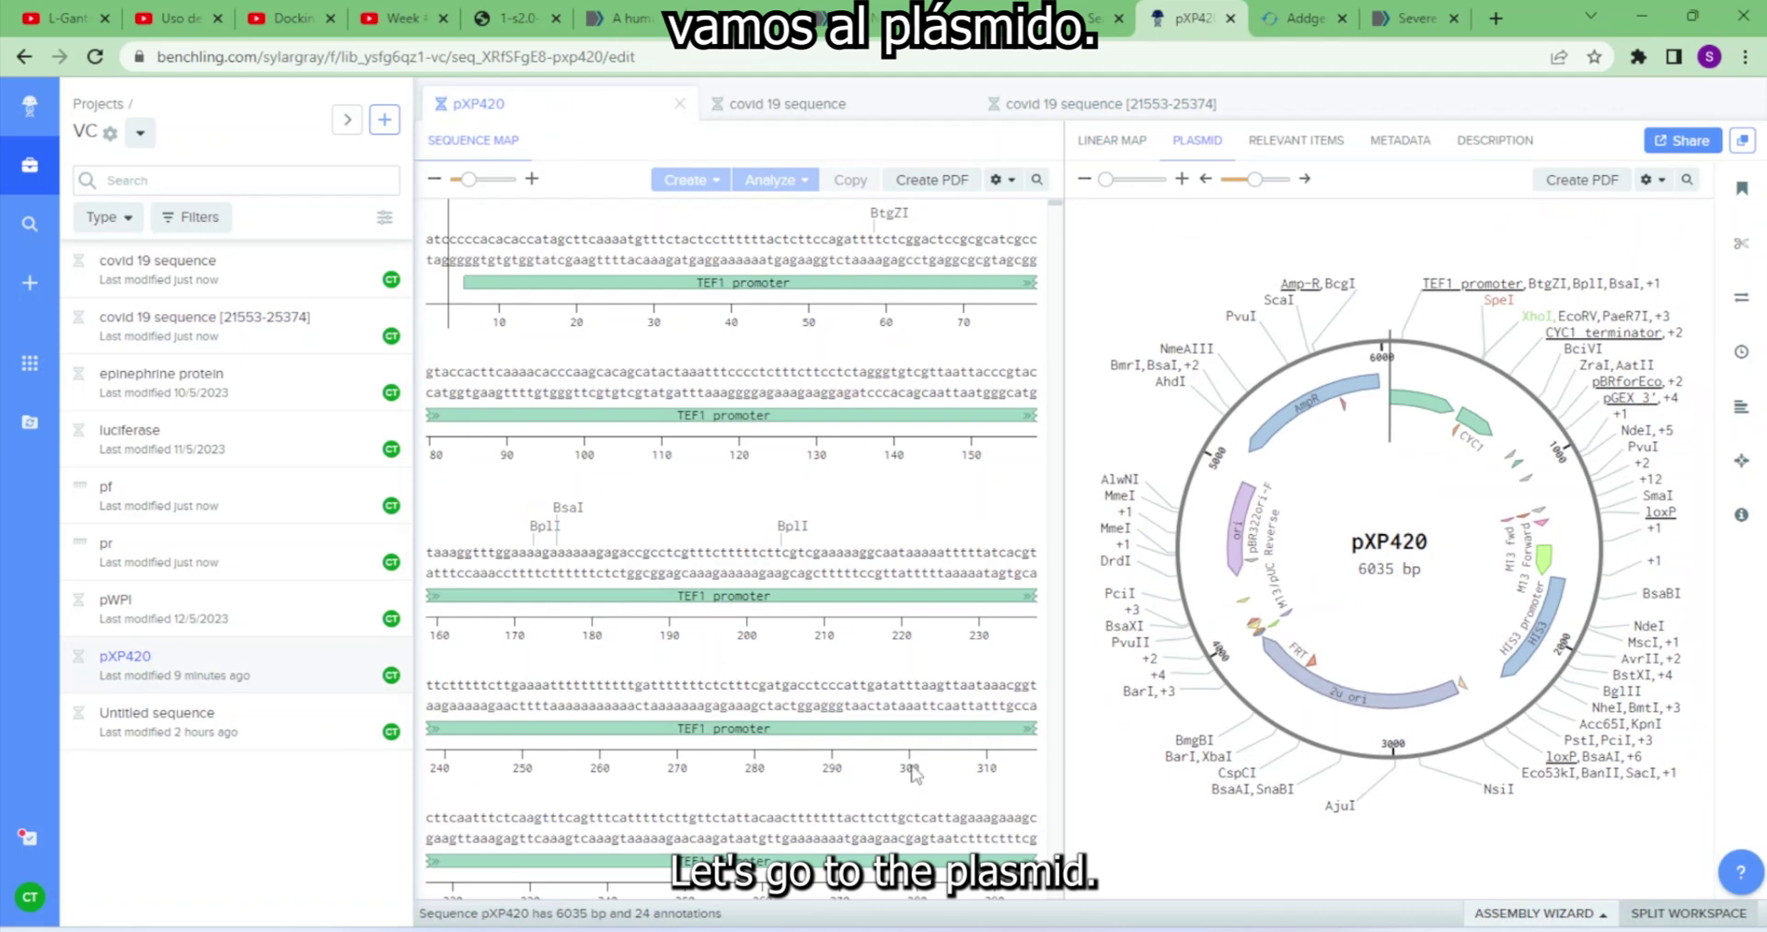
scroll(732, 552, down, 5)
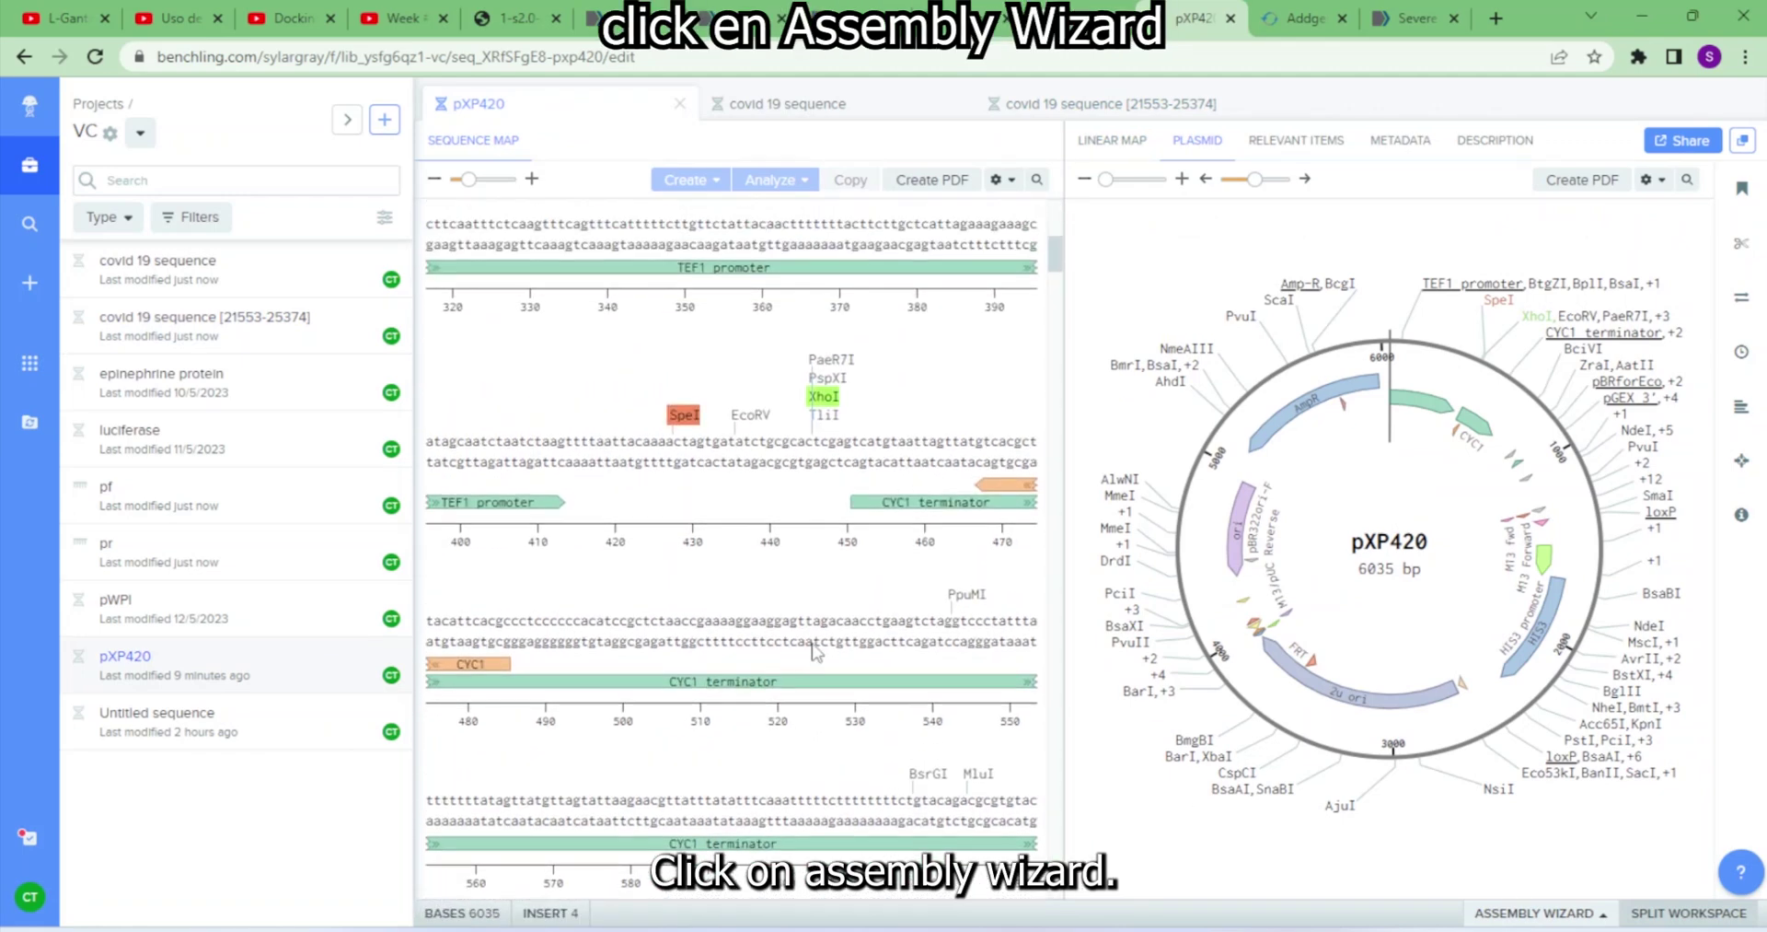
click(1544, 914)
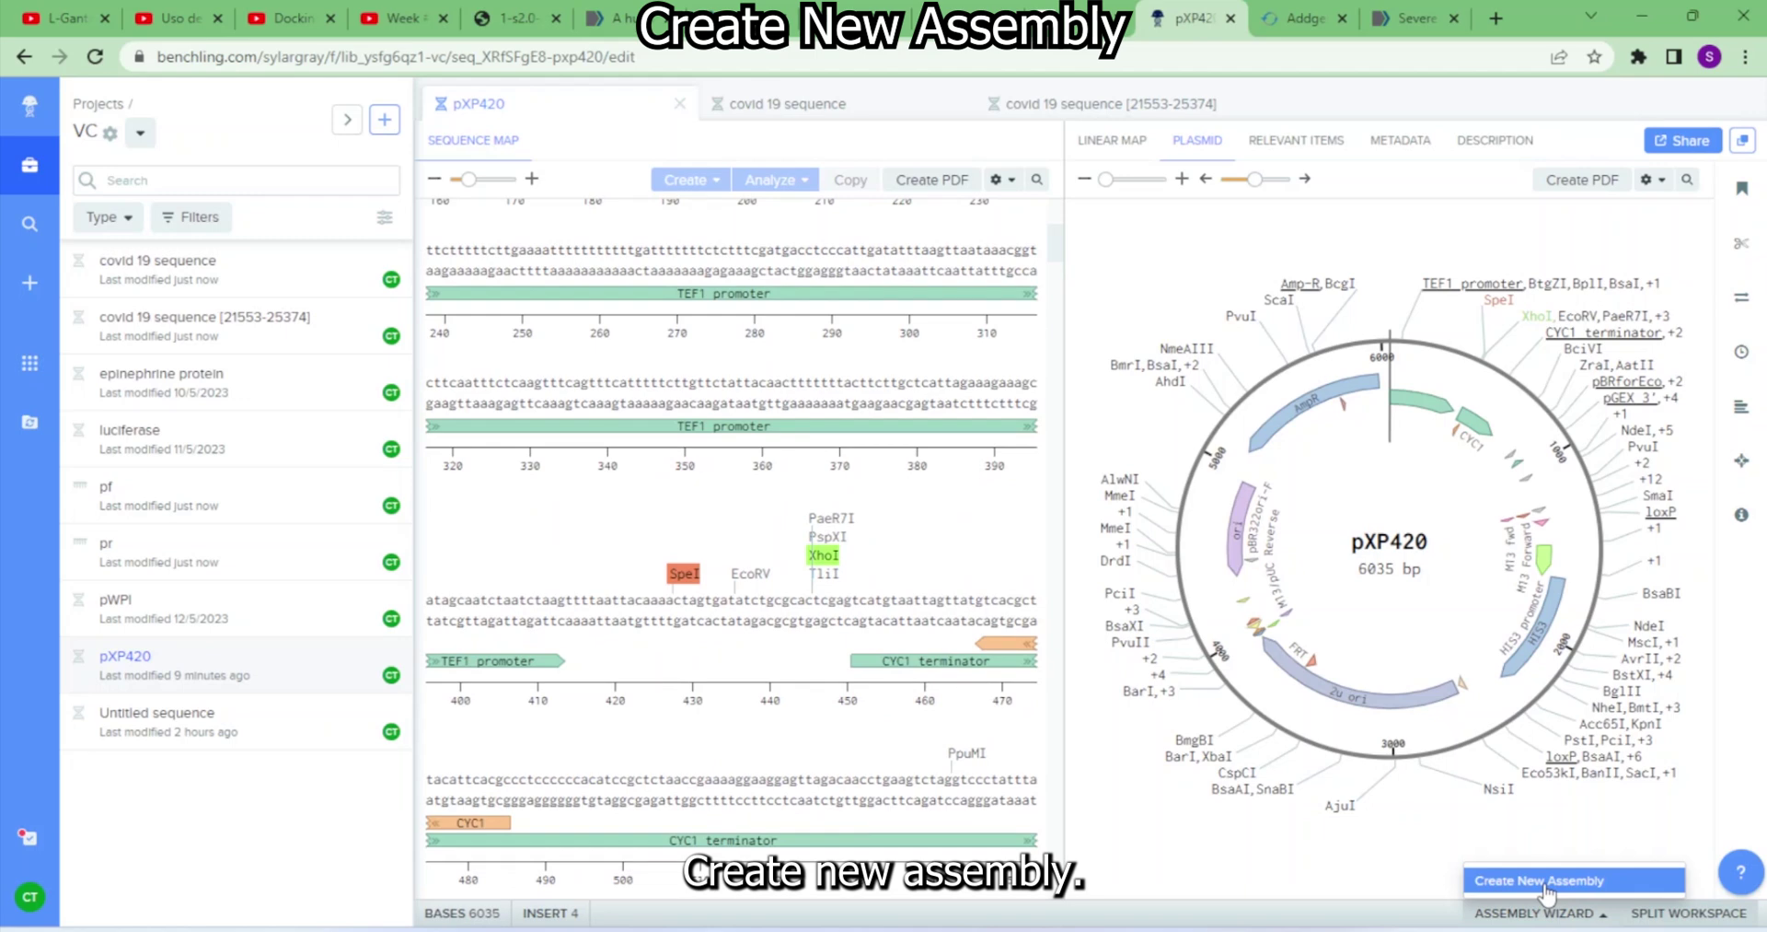
click(1547, 882)
click(790, 203)
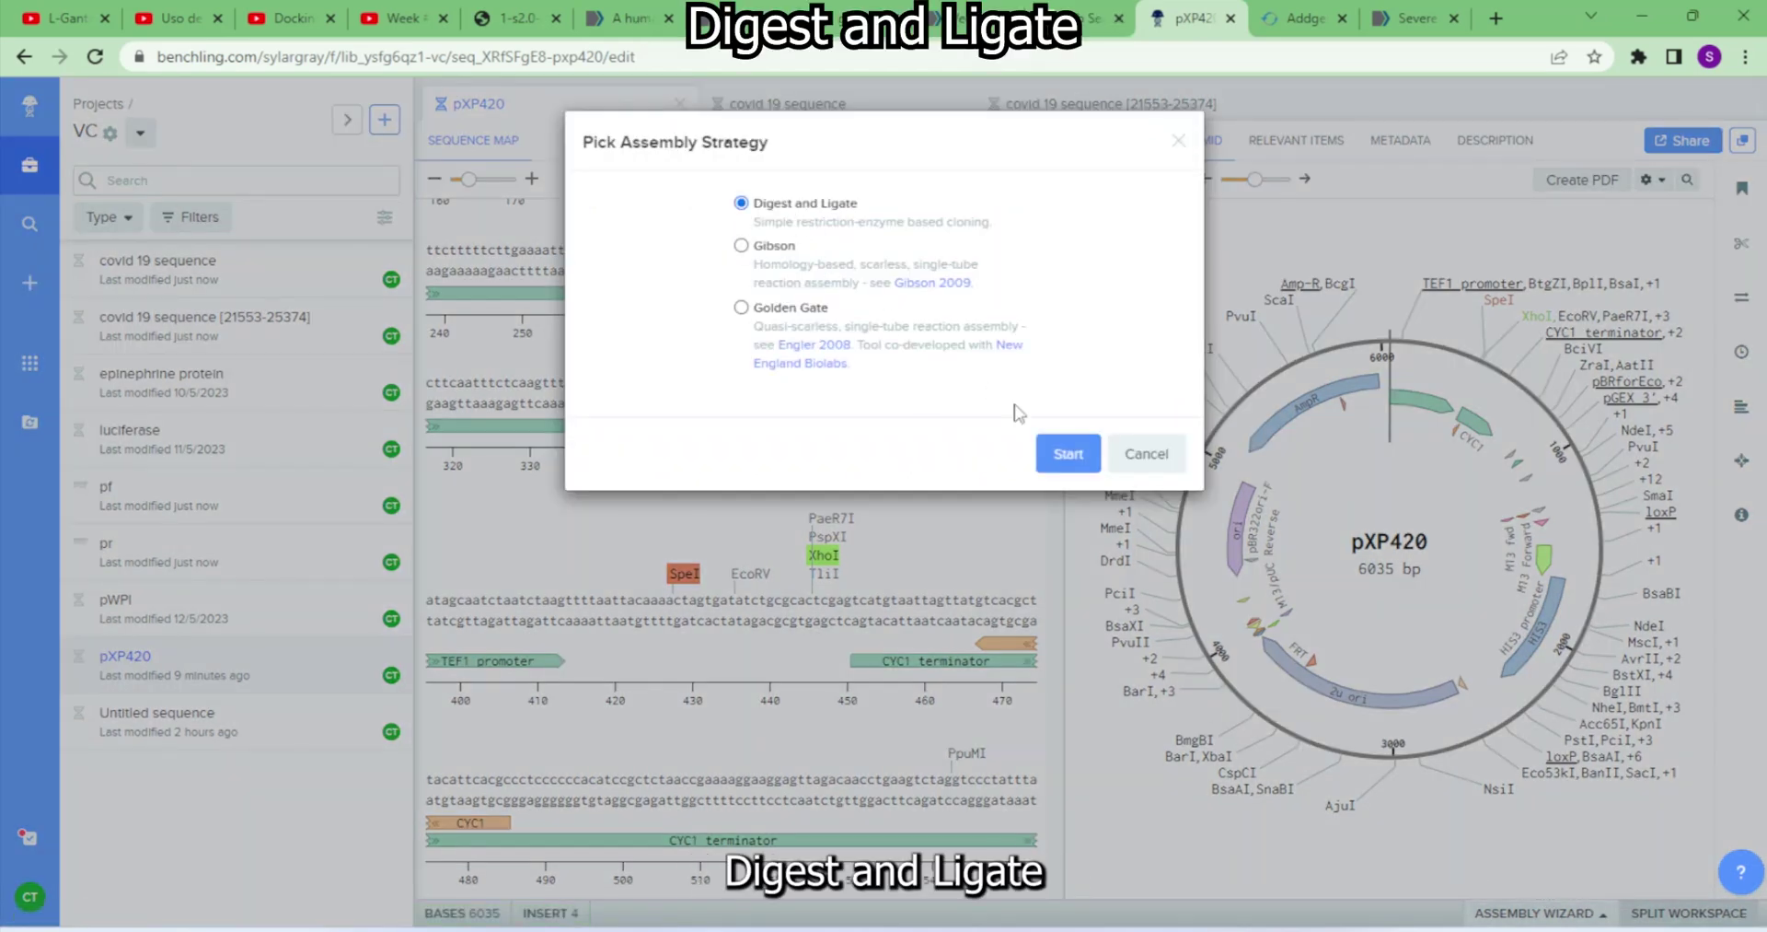
click(1068, 453)
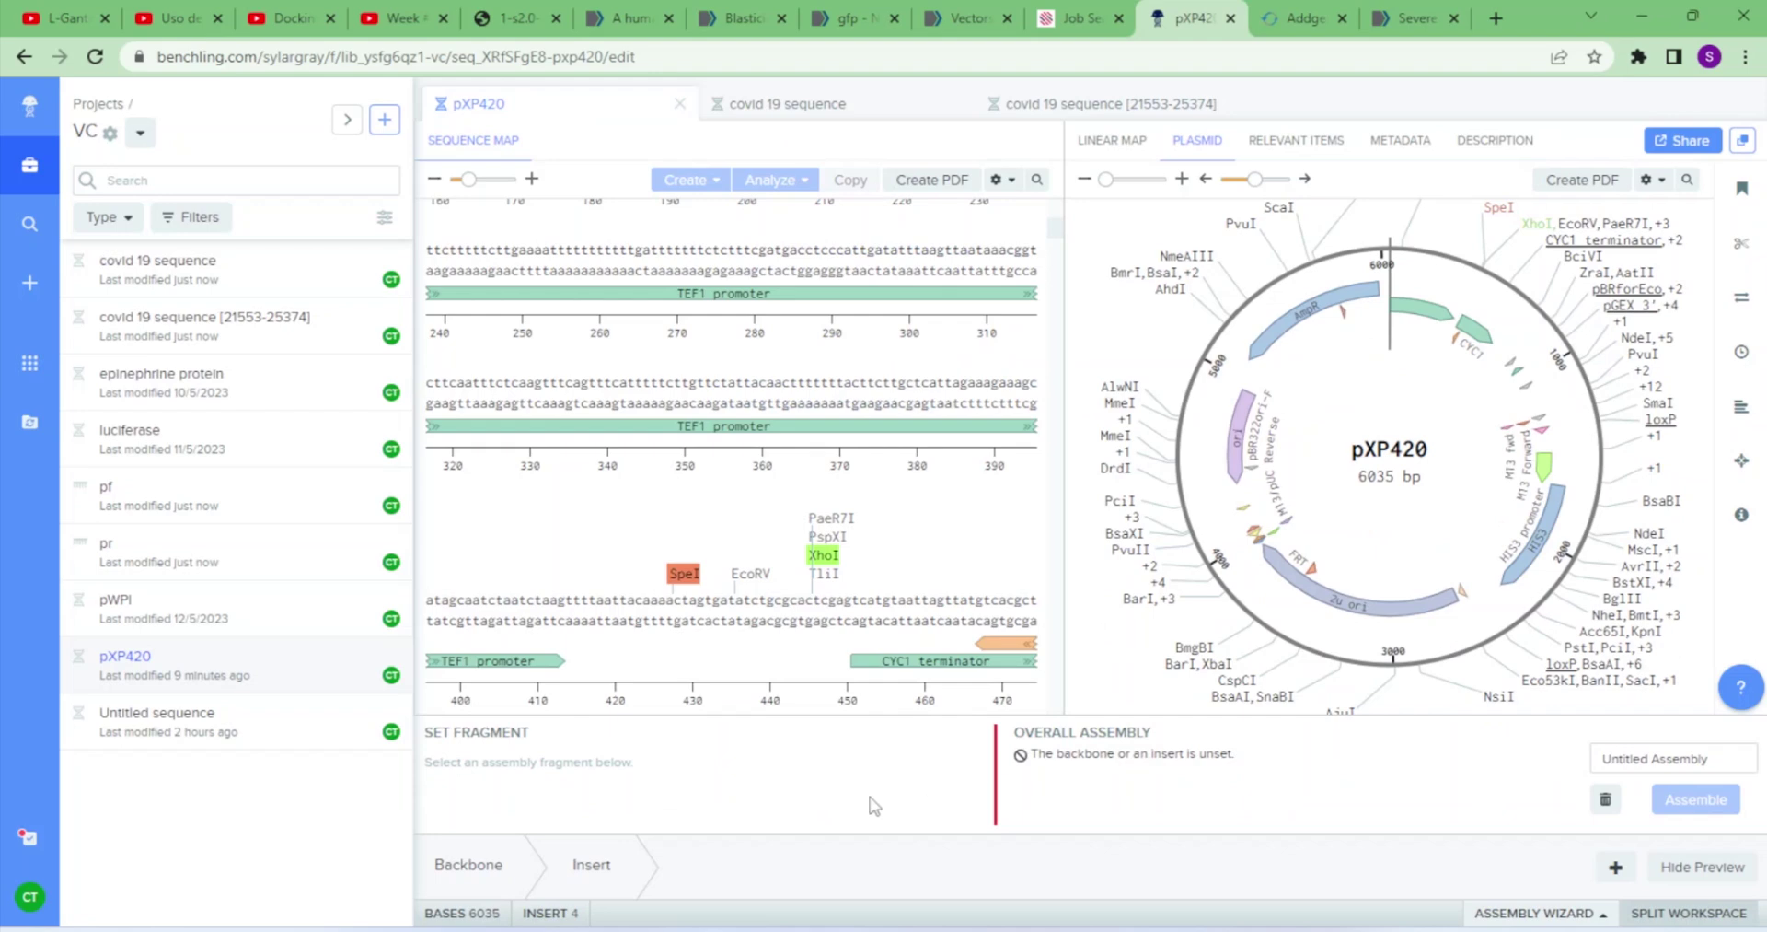
- Set the backbone to pXP420 outside the SpeI–XhoI region, giving a 6.0 kb fragment
click(468, 870)
scroll(681, 553, down, 1)
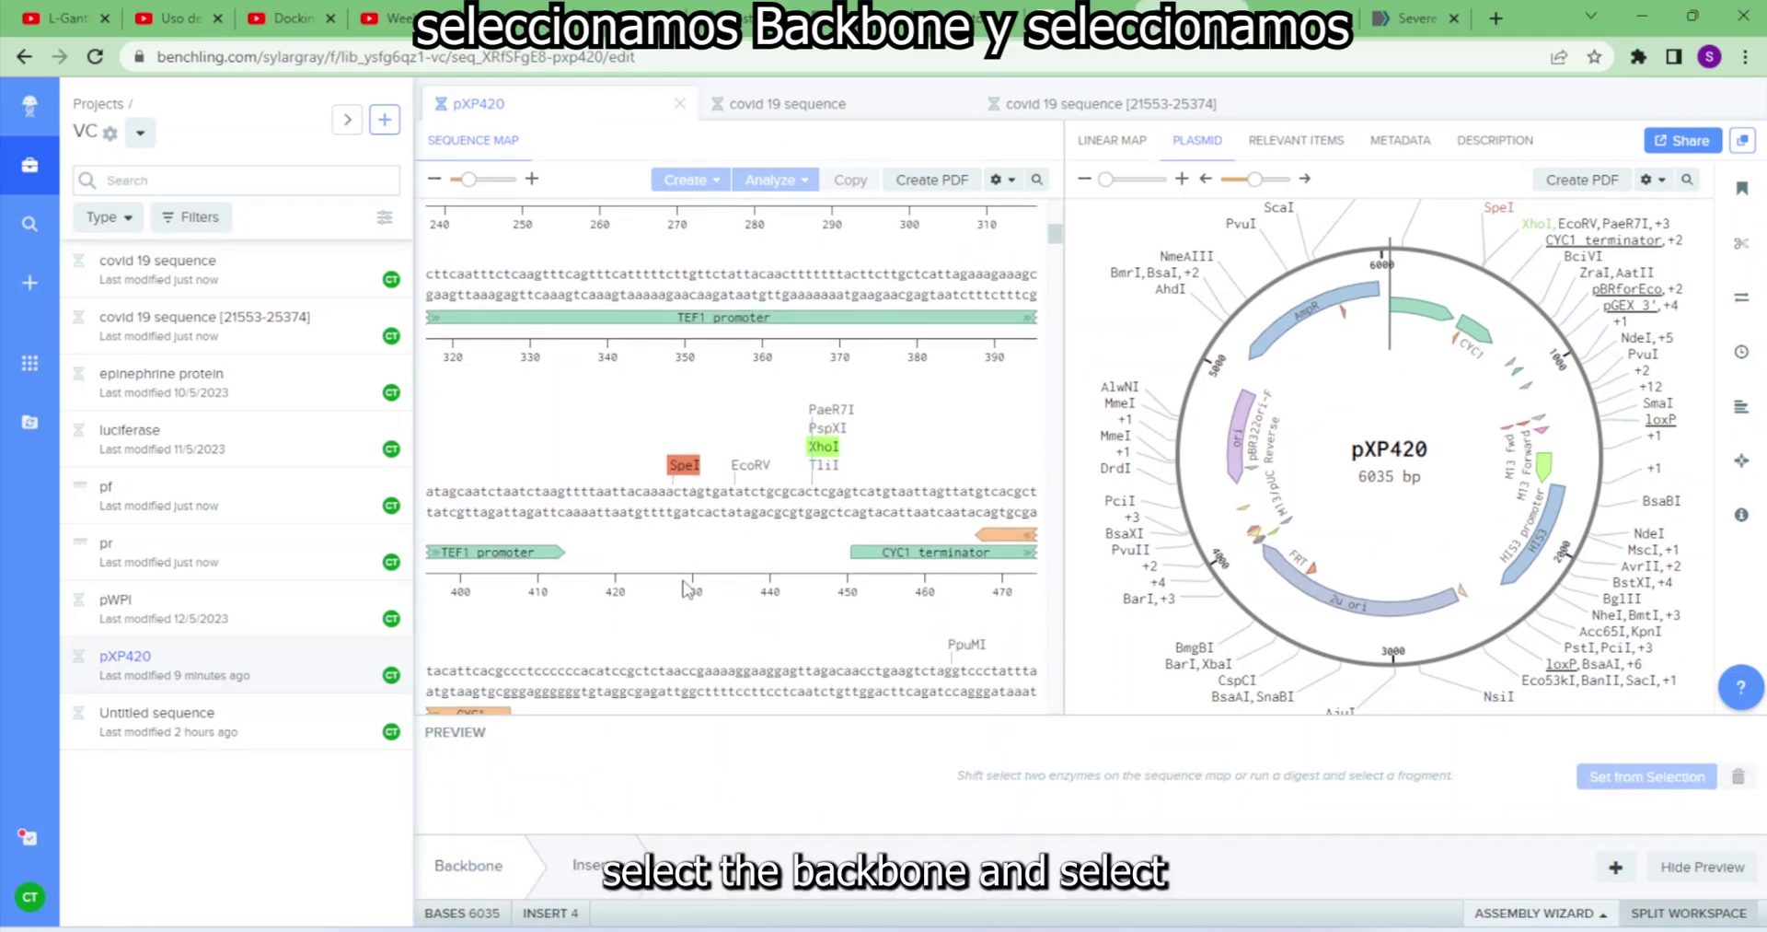
click(681, 470)
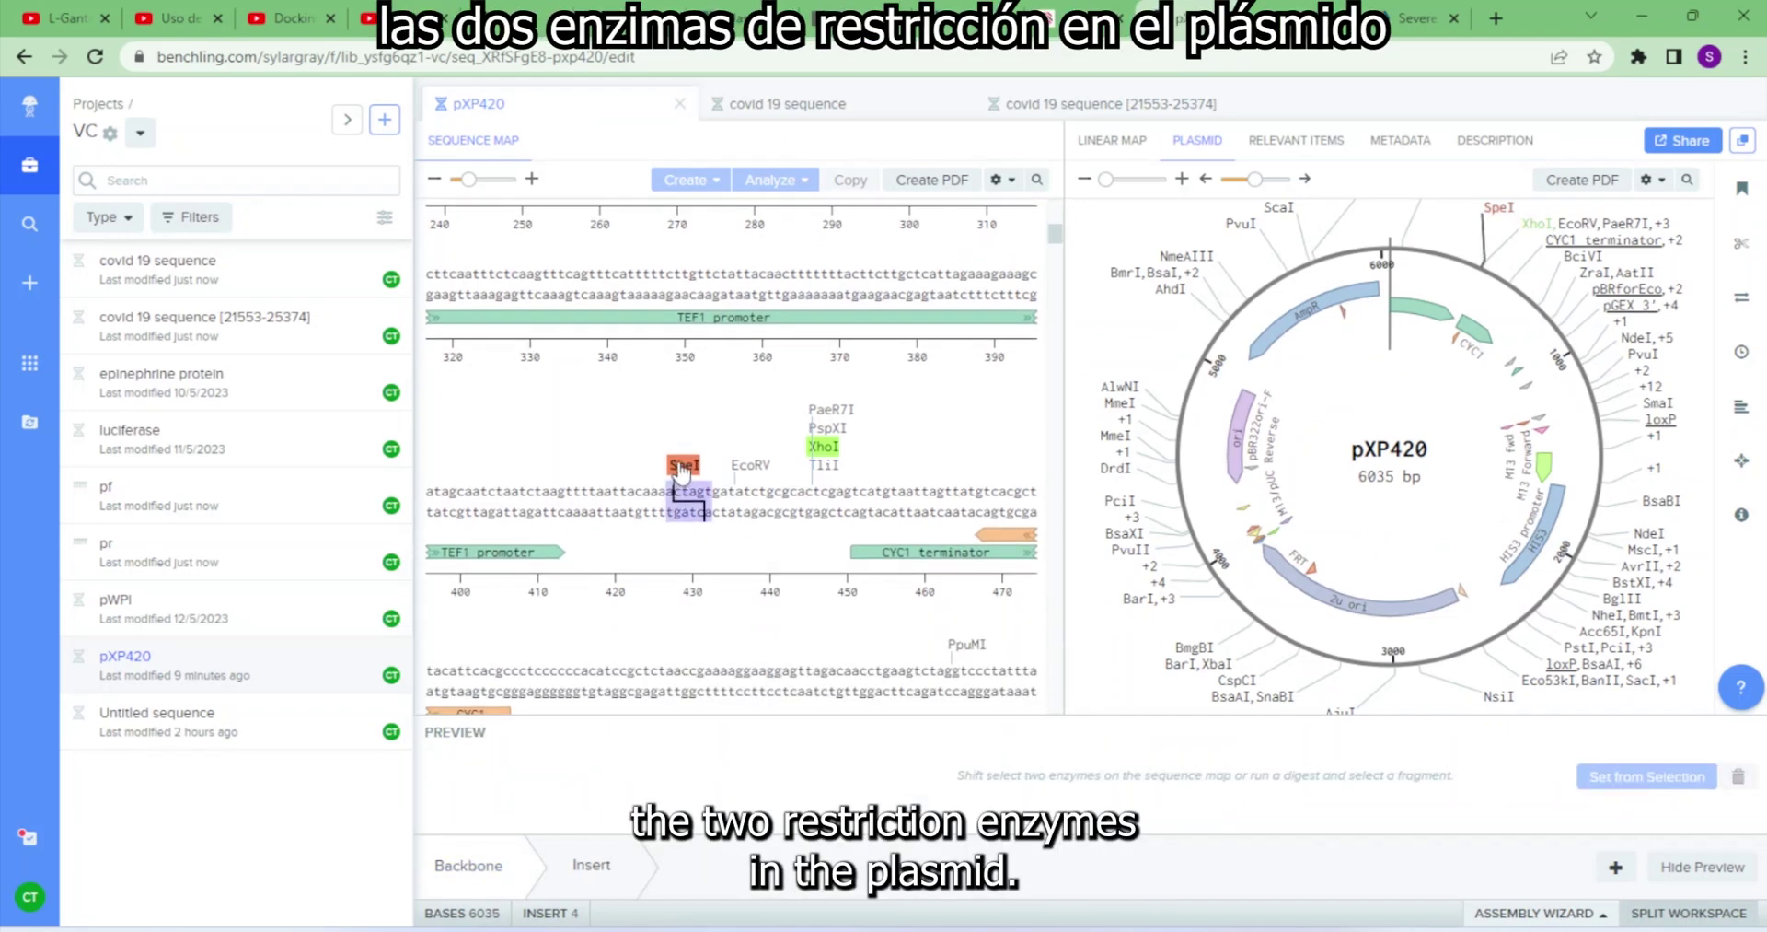
shift+click(824, 446)
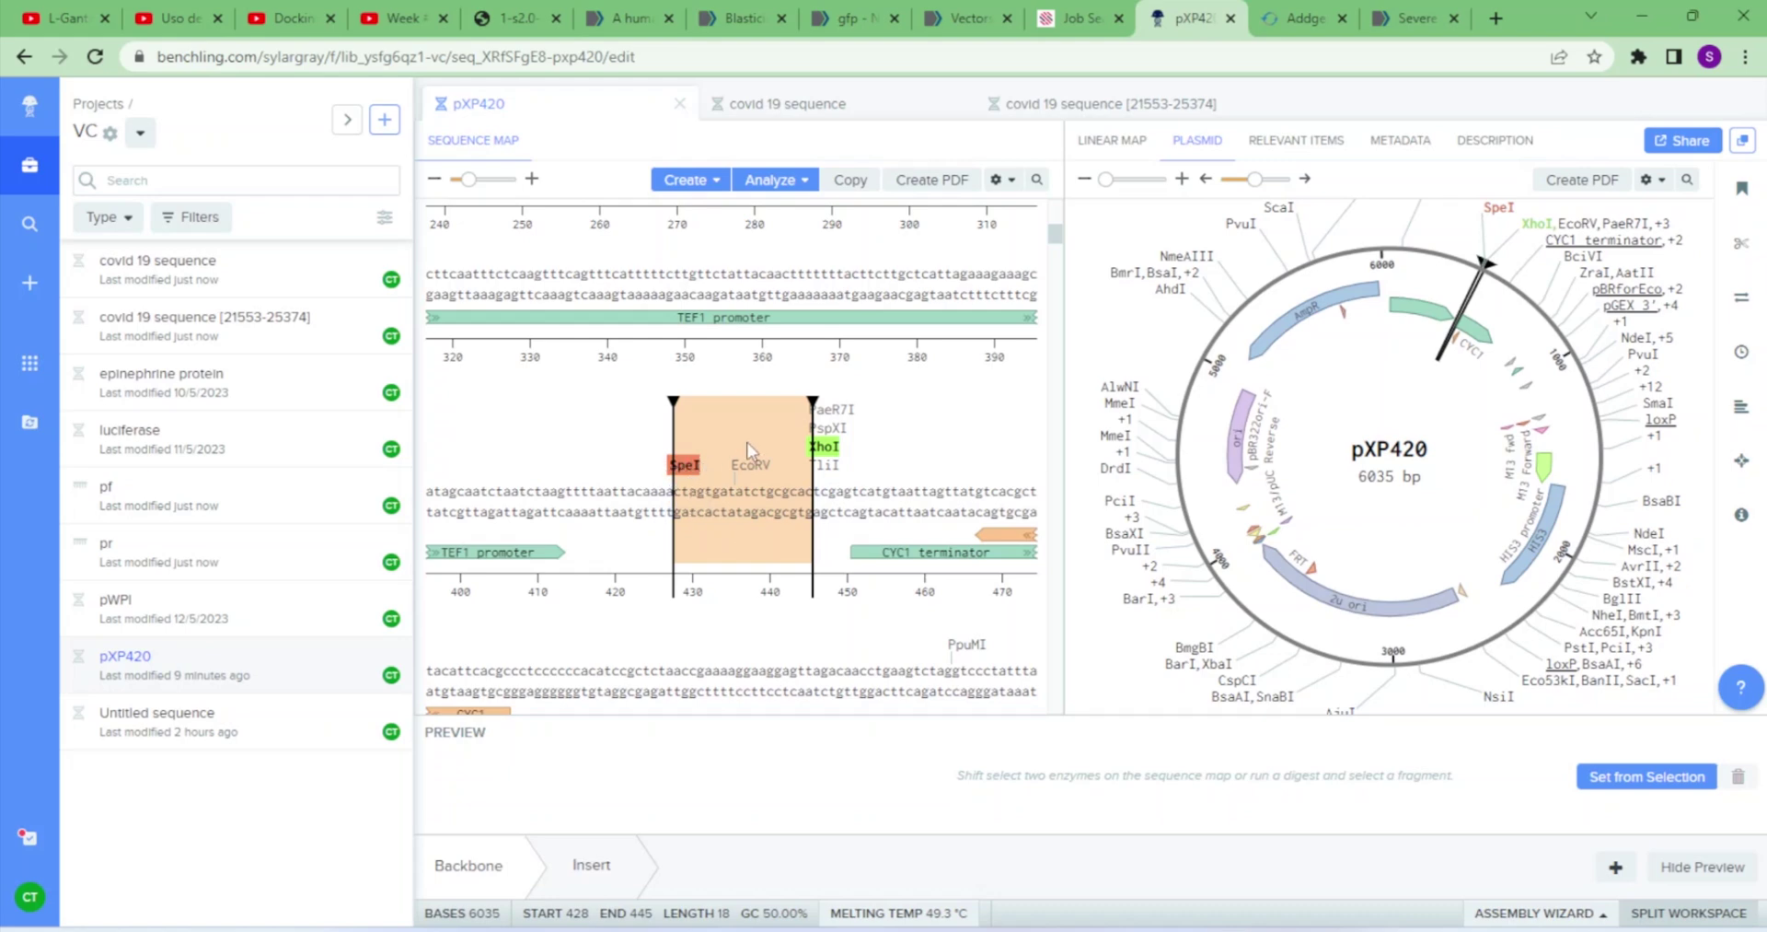
right_click(783, 437)
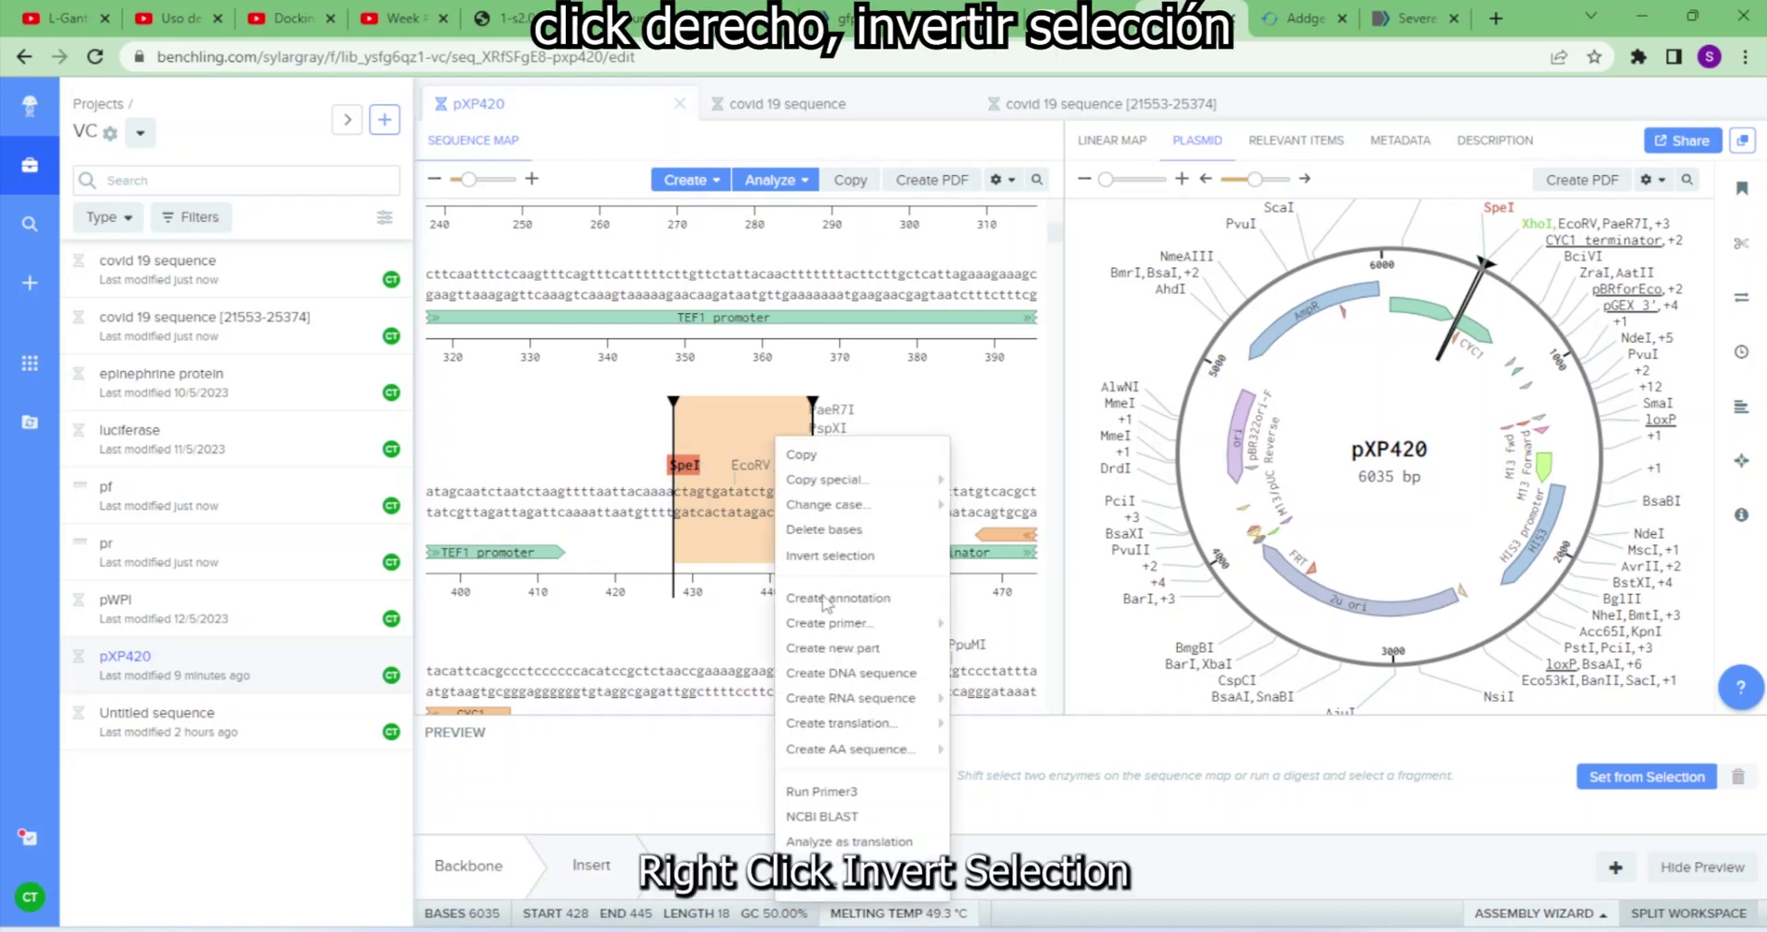
click(828, 555)
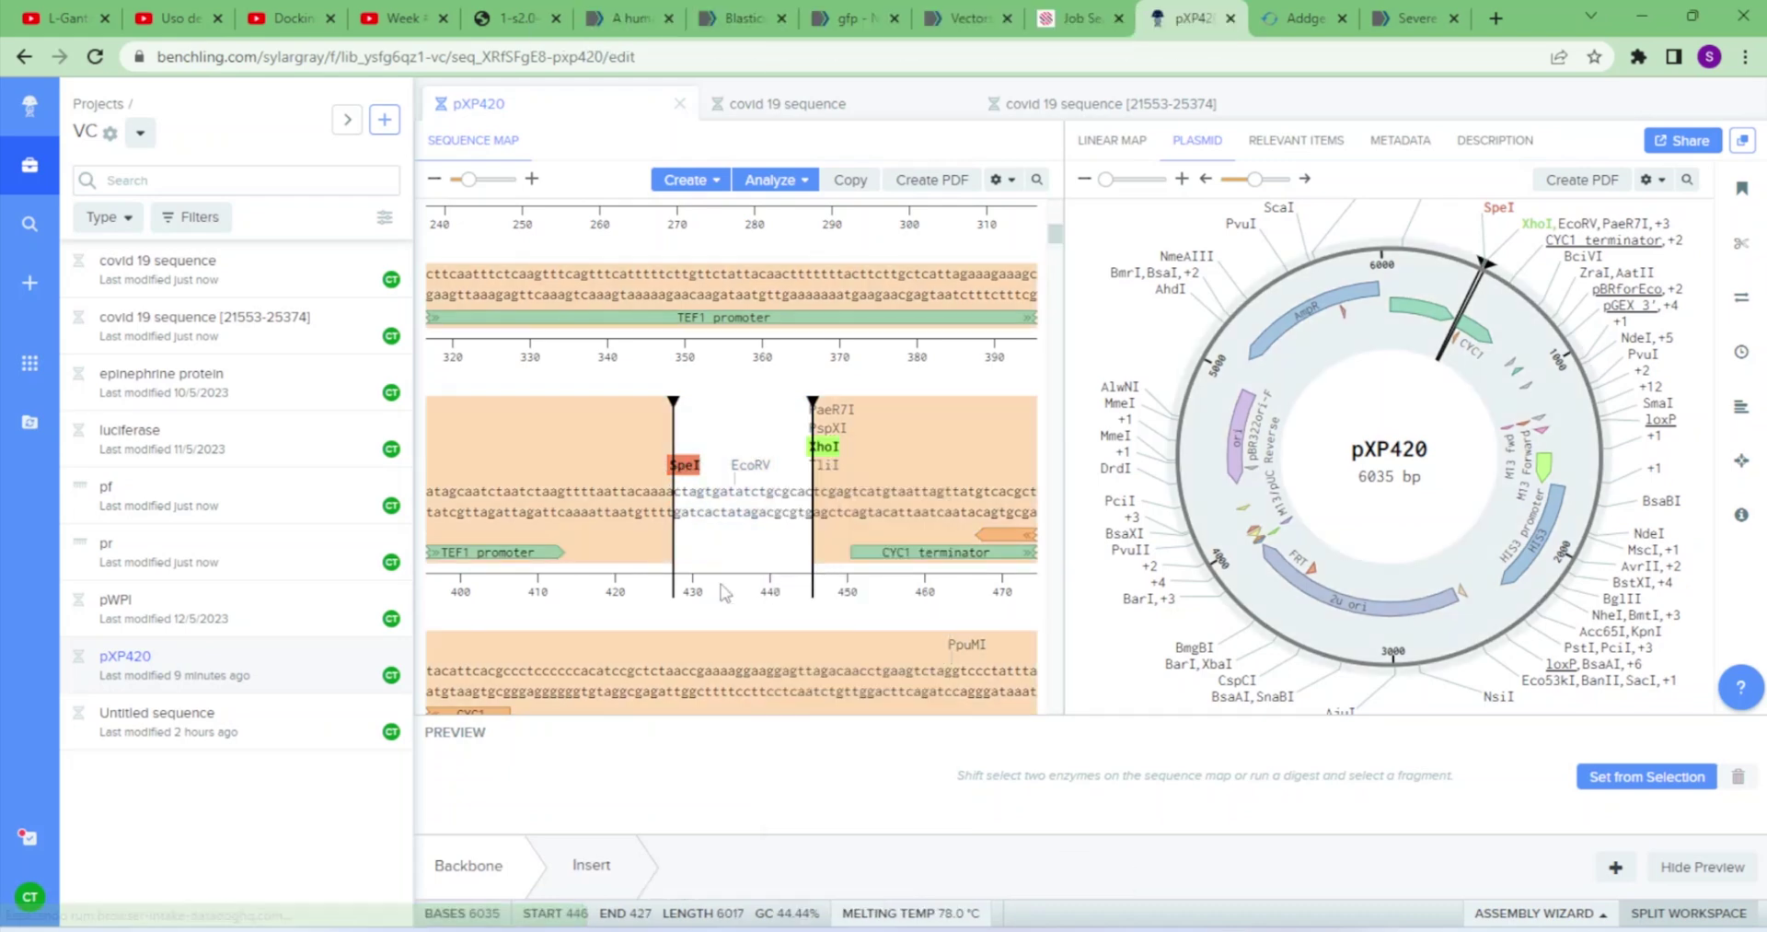
click(1626, 779)
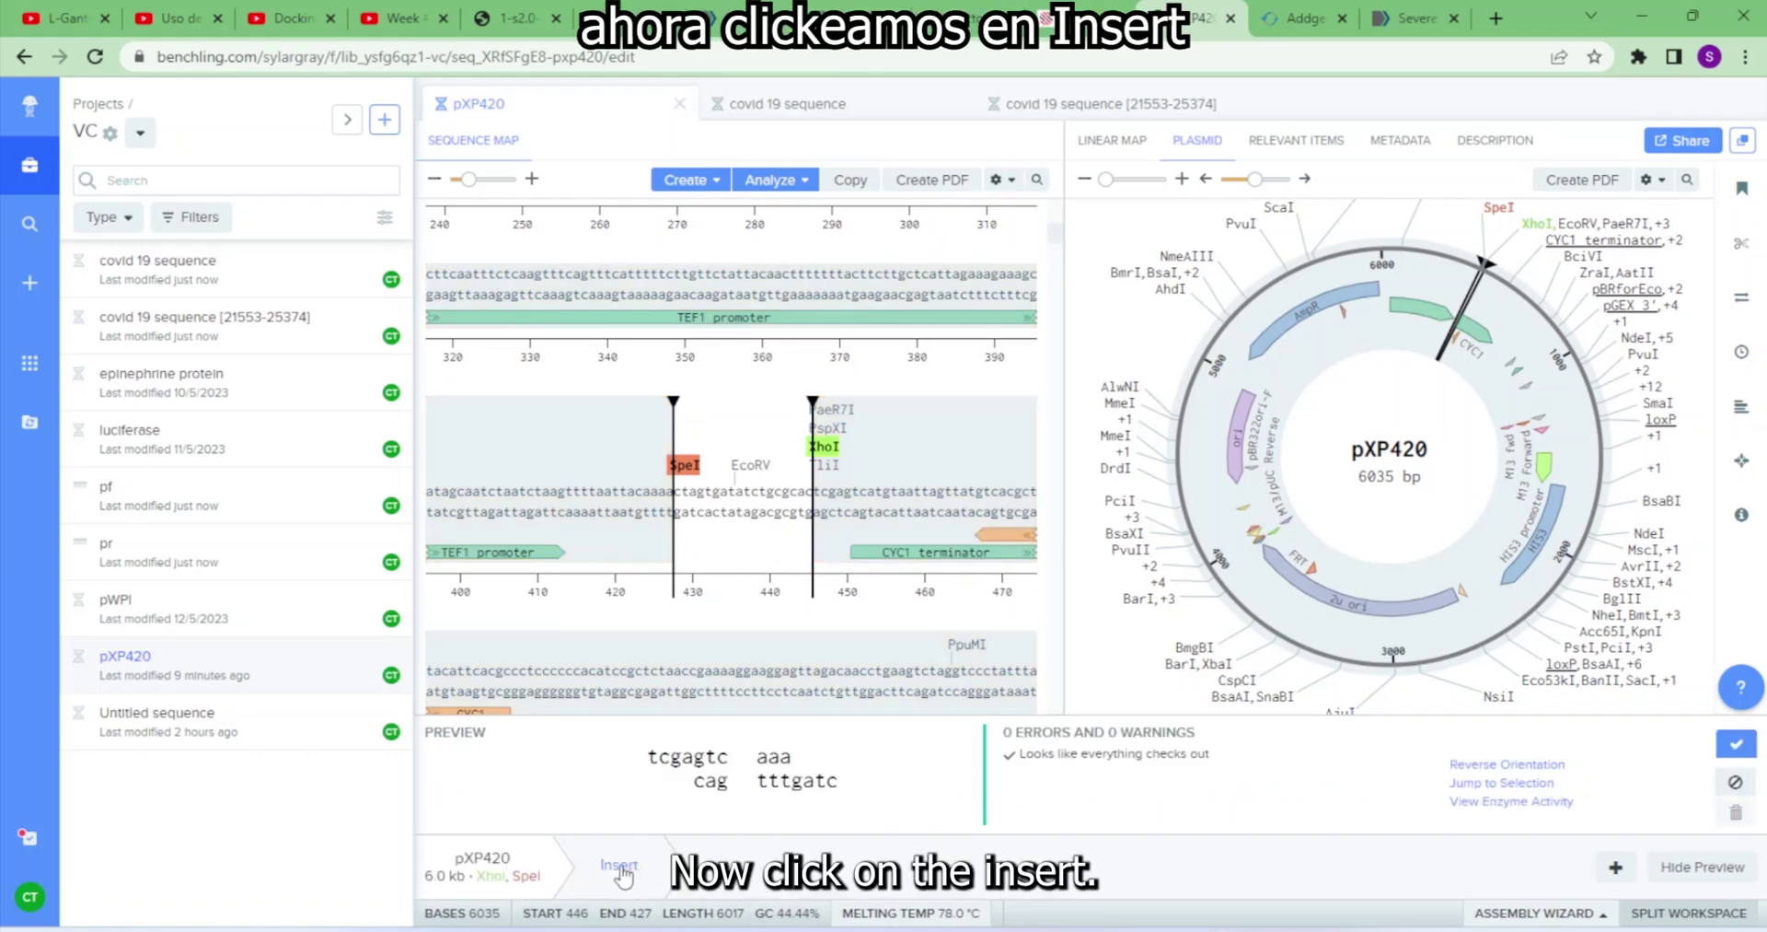
click(621, 869)
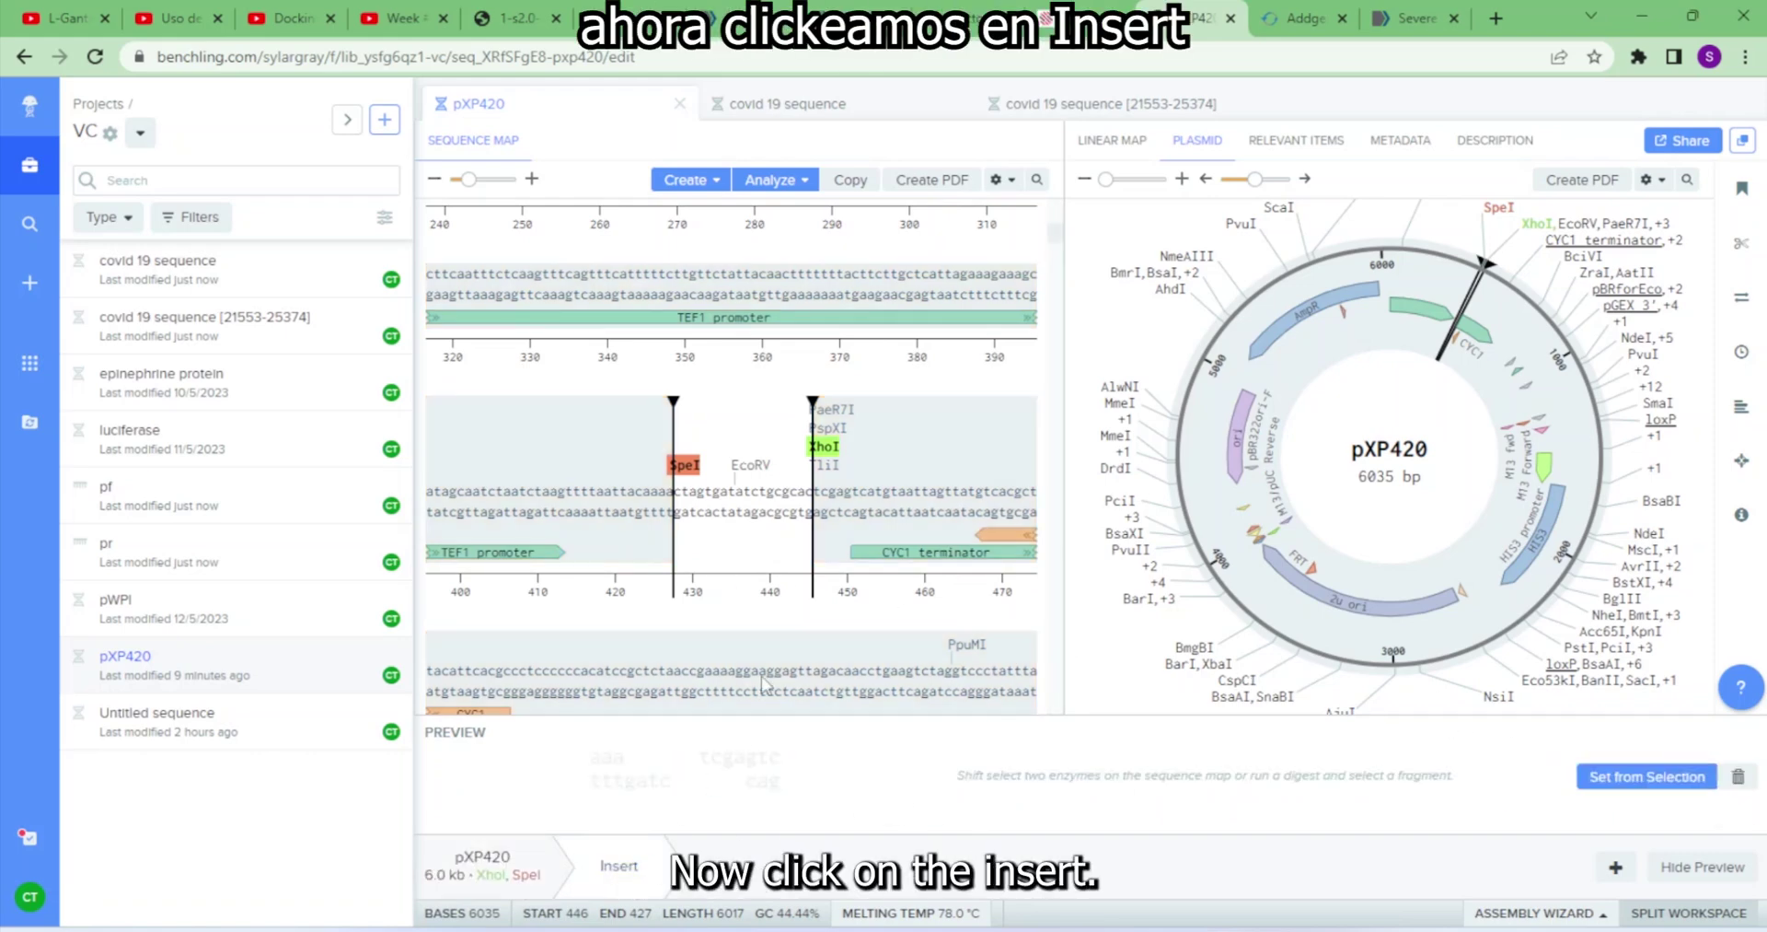
click(1069, 109)
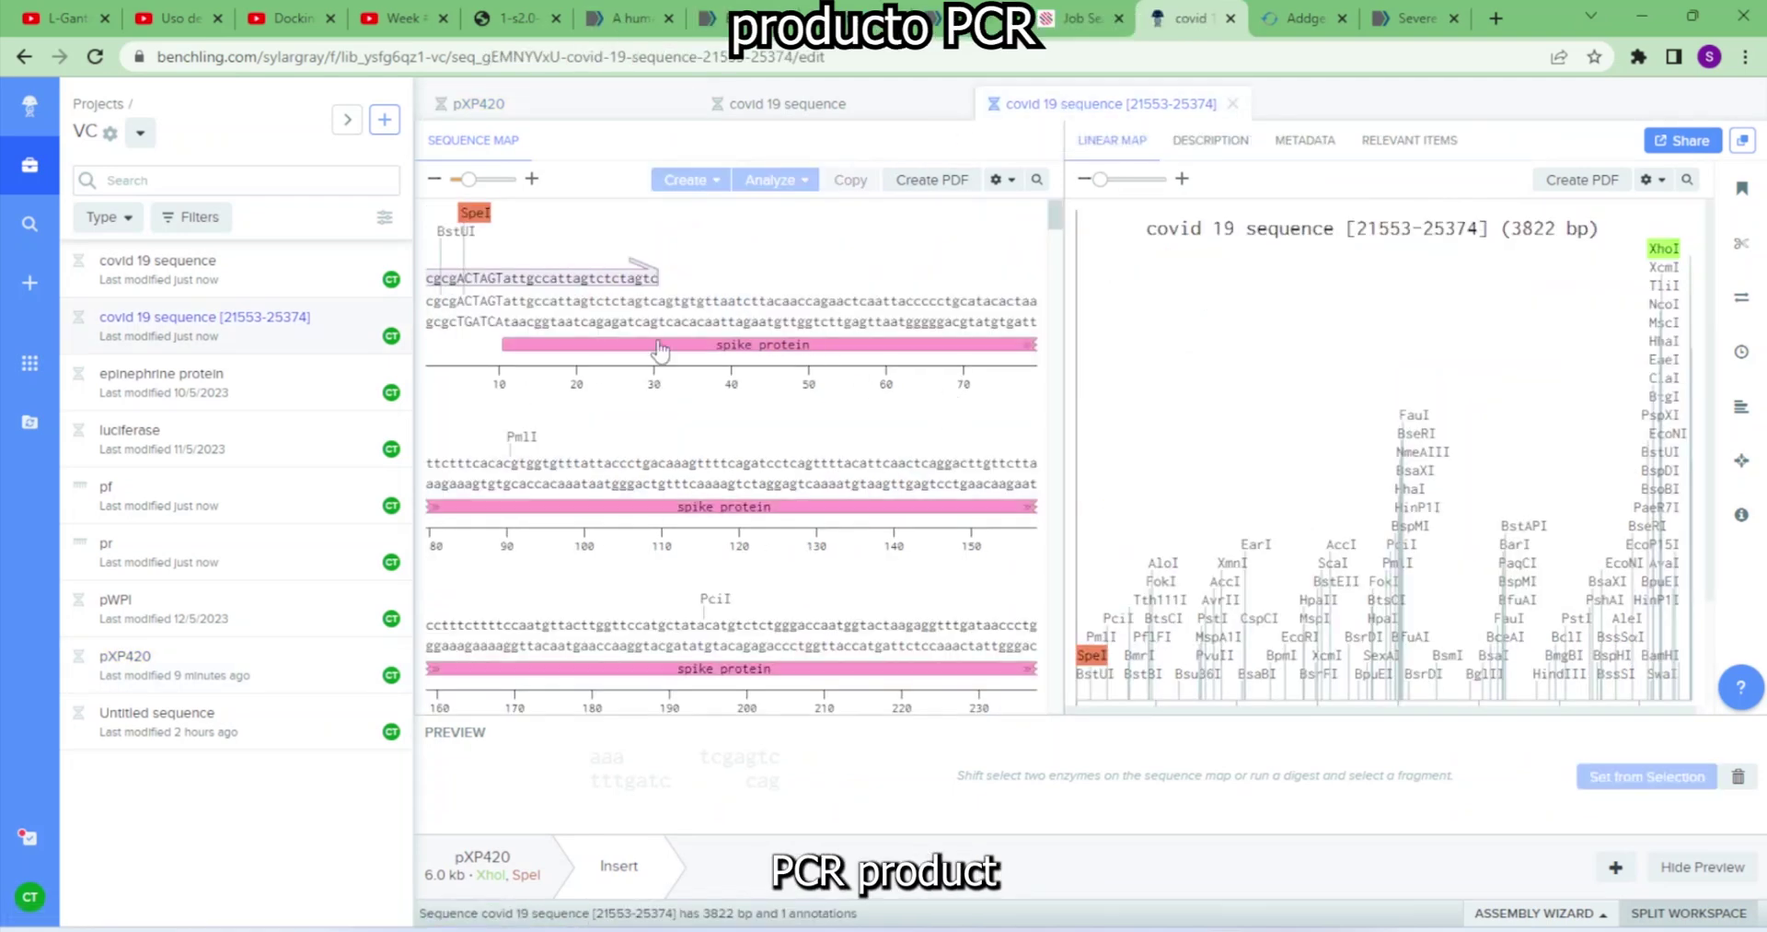
click(1092, 656)
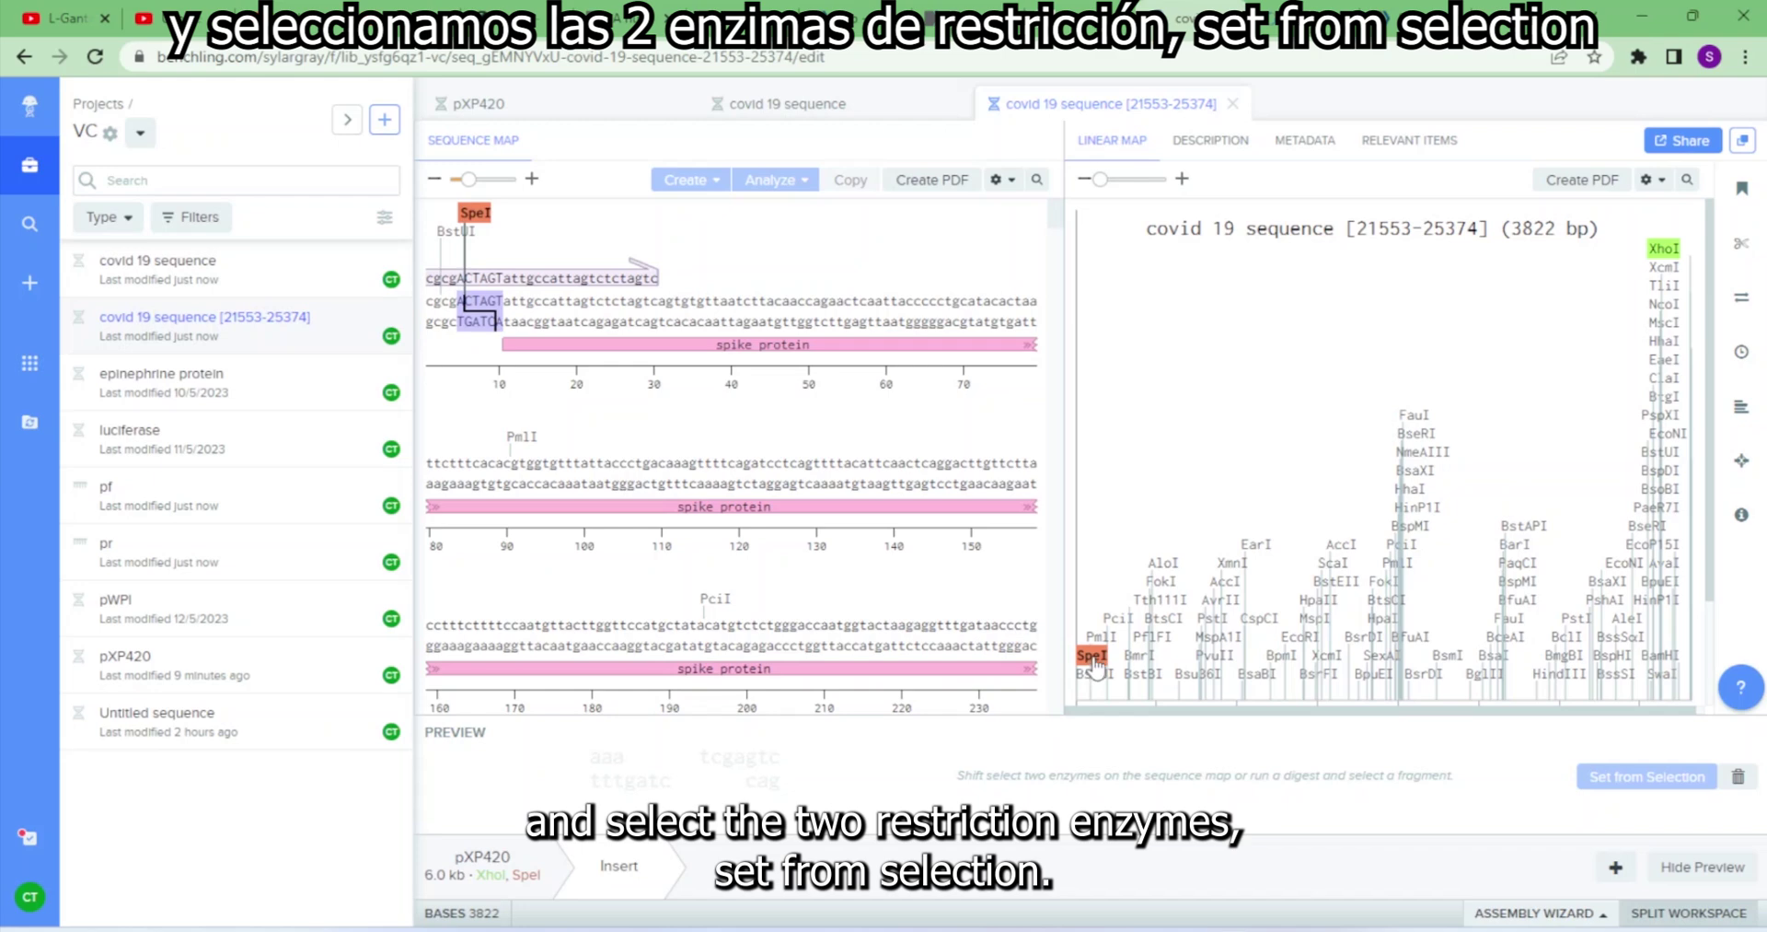
shift+click(1662, 249)
click(1648, 776)
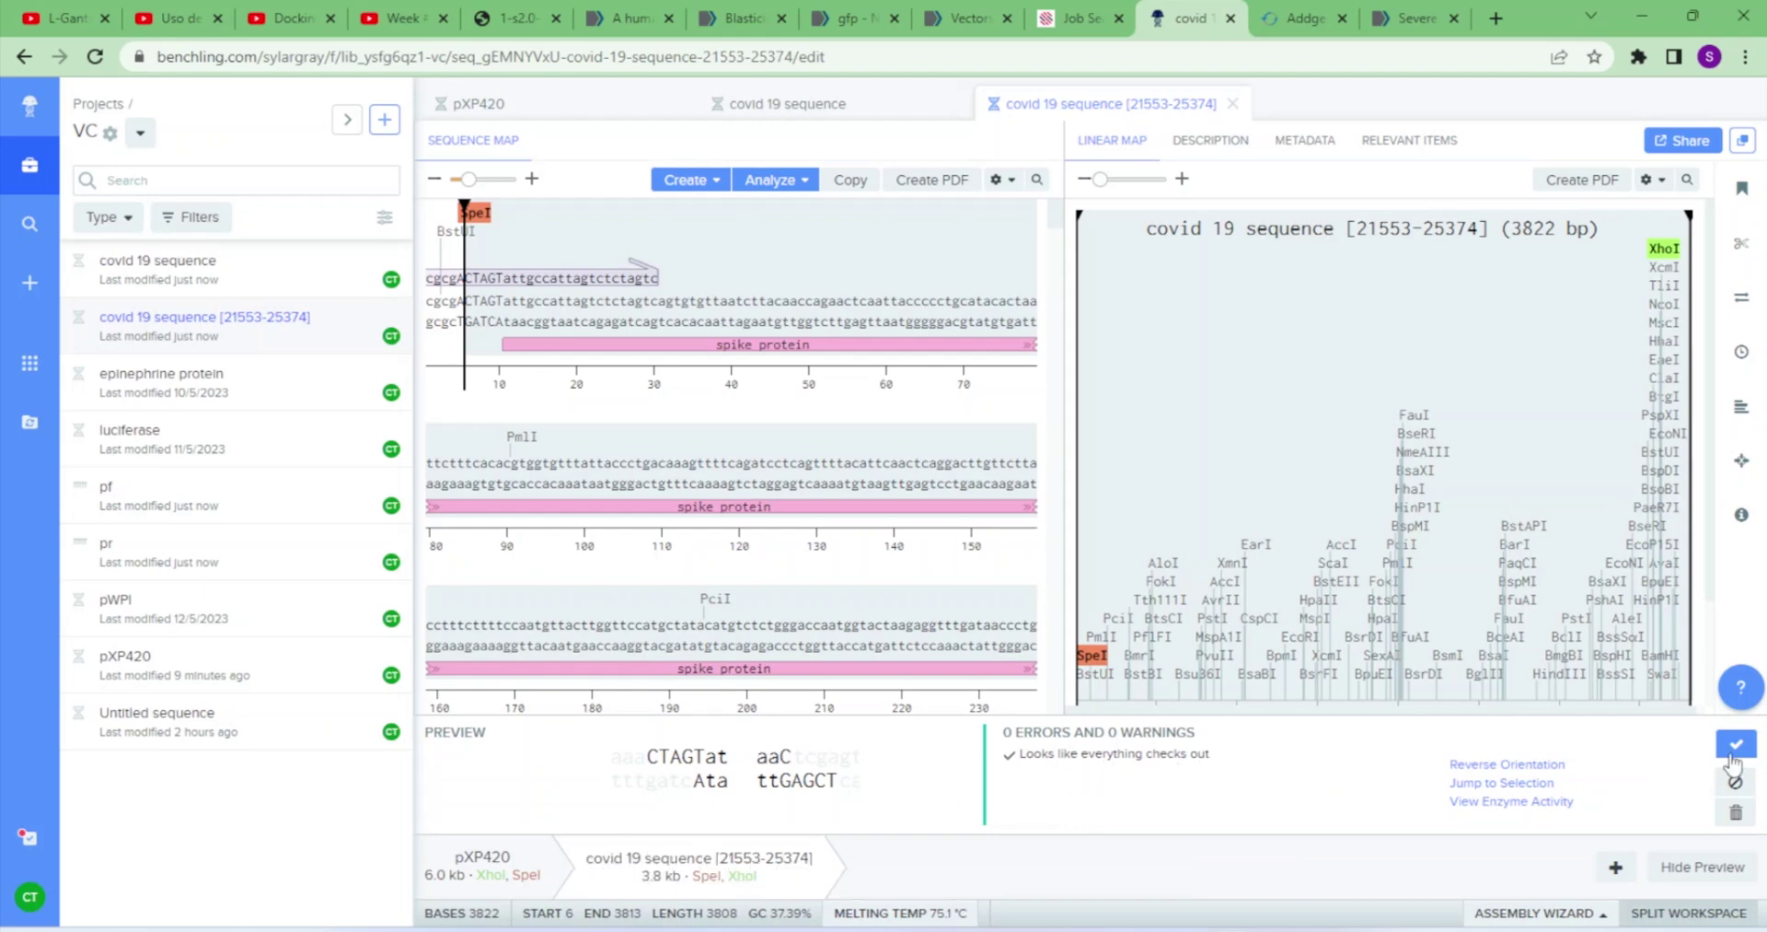
click(1736, 743)
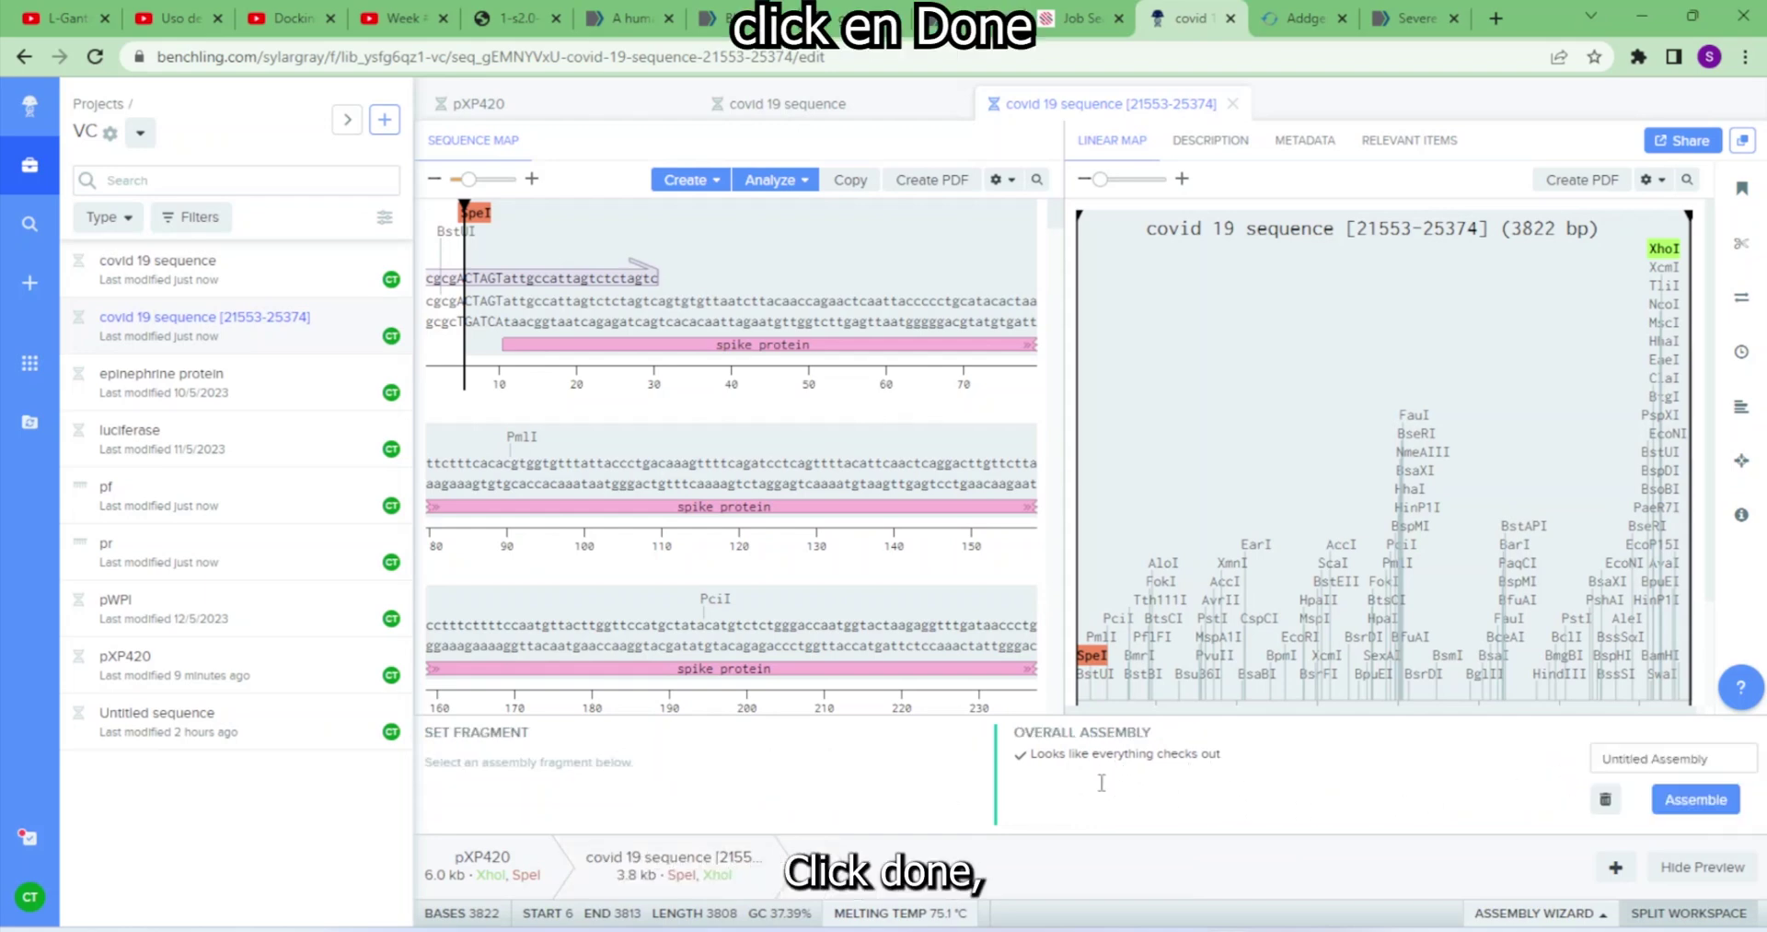
- Name the assembly 'recombinant' and assemble the 9825 bp plasmid
click(1637, 762)
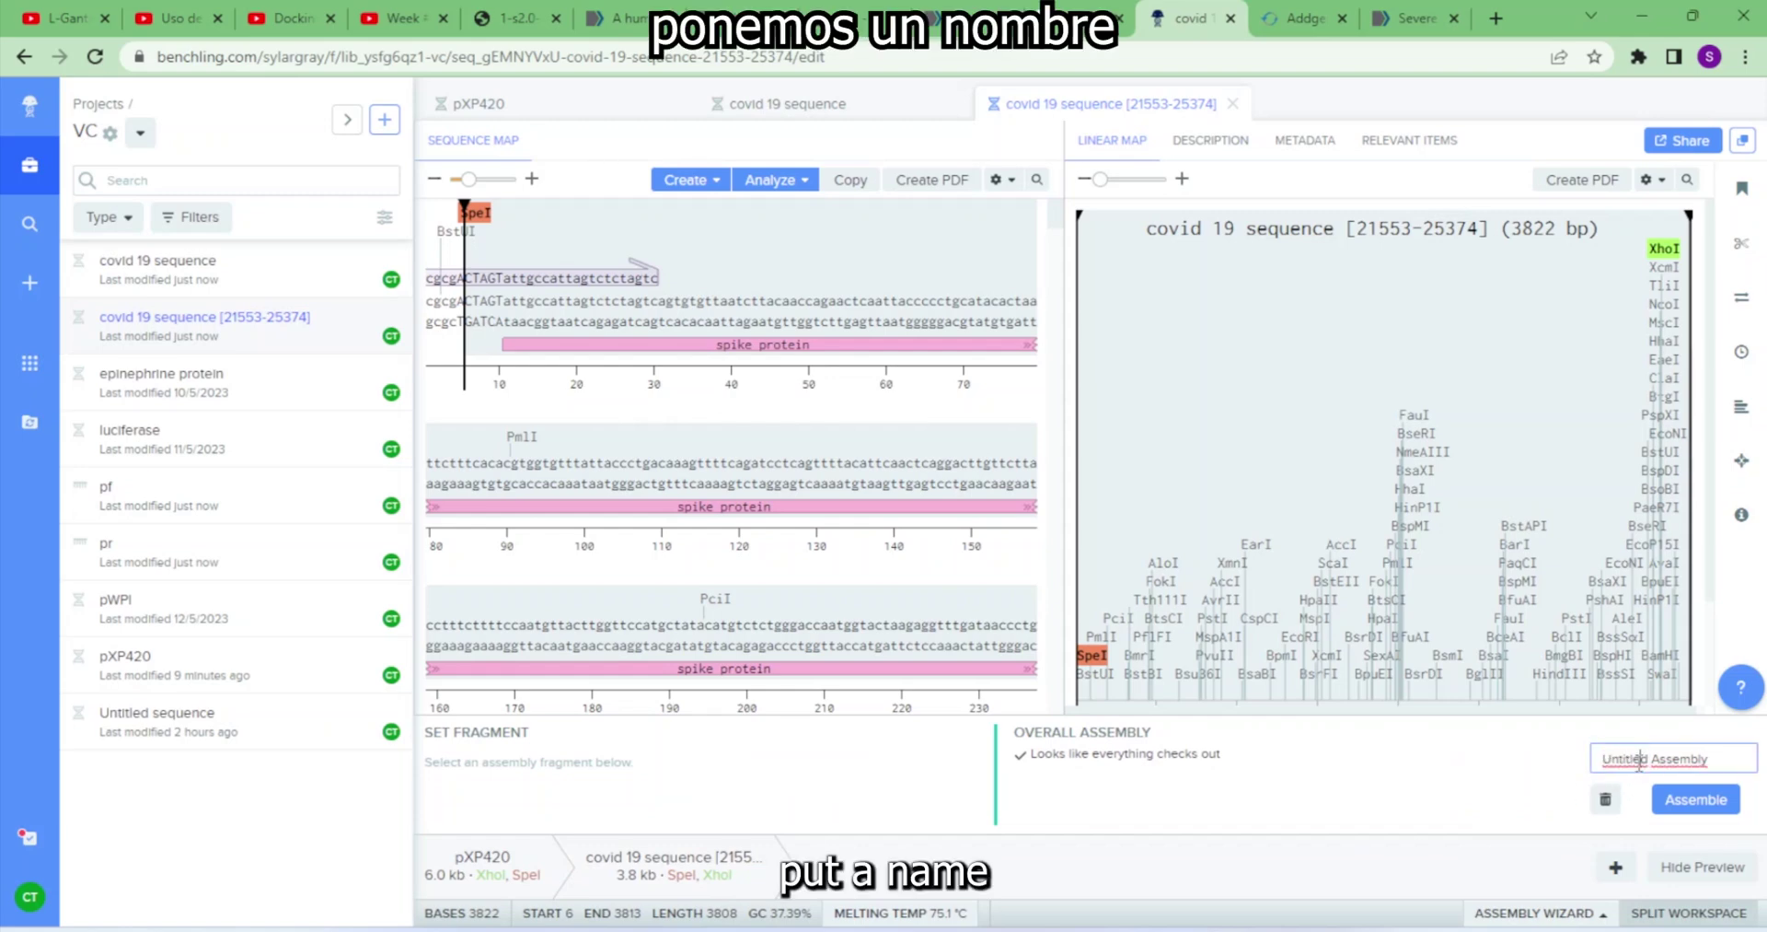
triple_click(1638, 763)
text(recombinant)
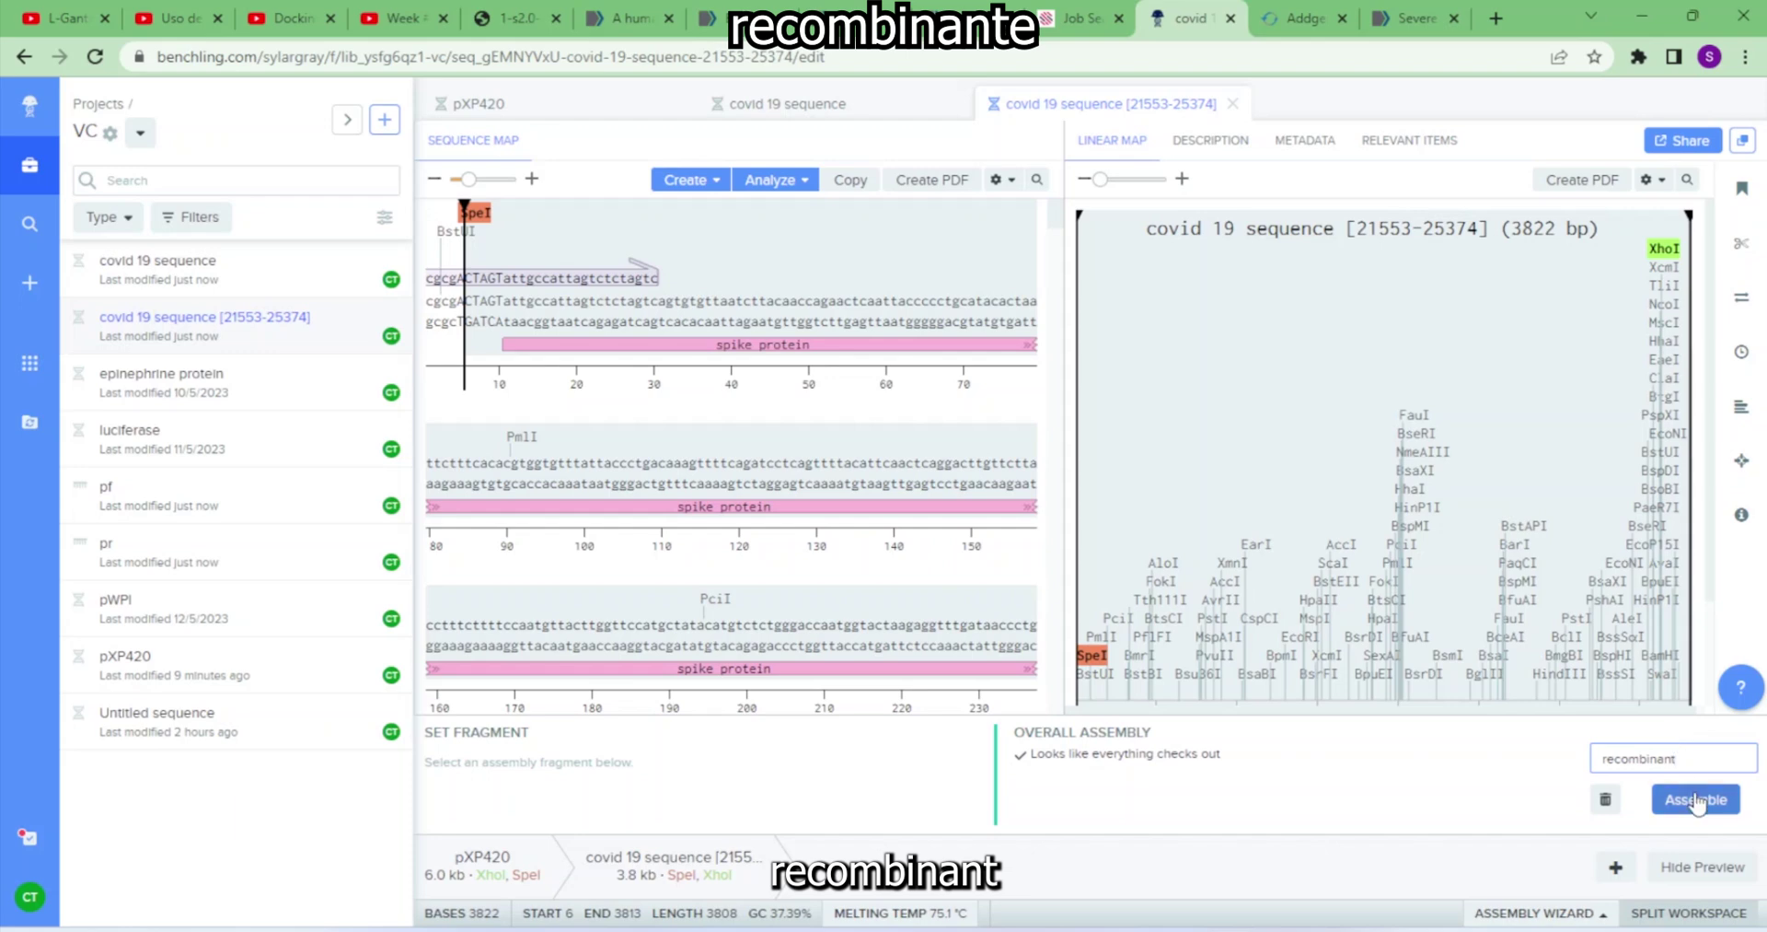
click(1691, 799)
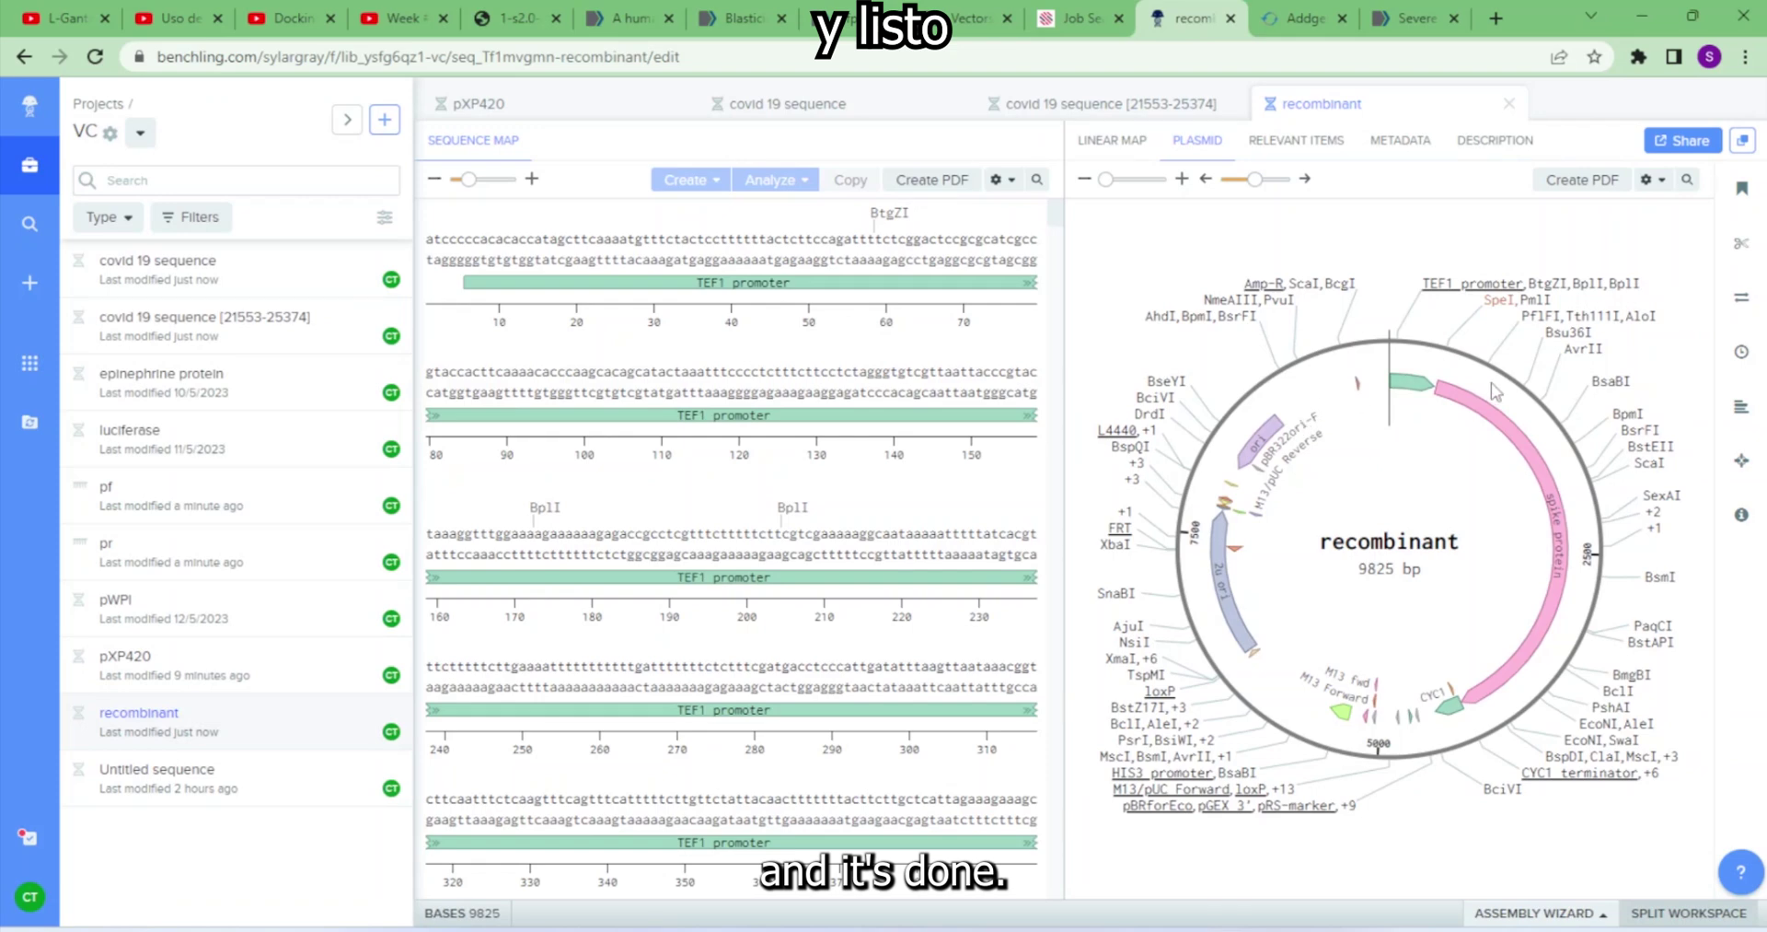
scroll(864, 522, down, 5)
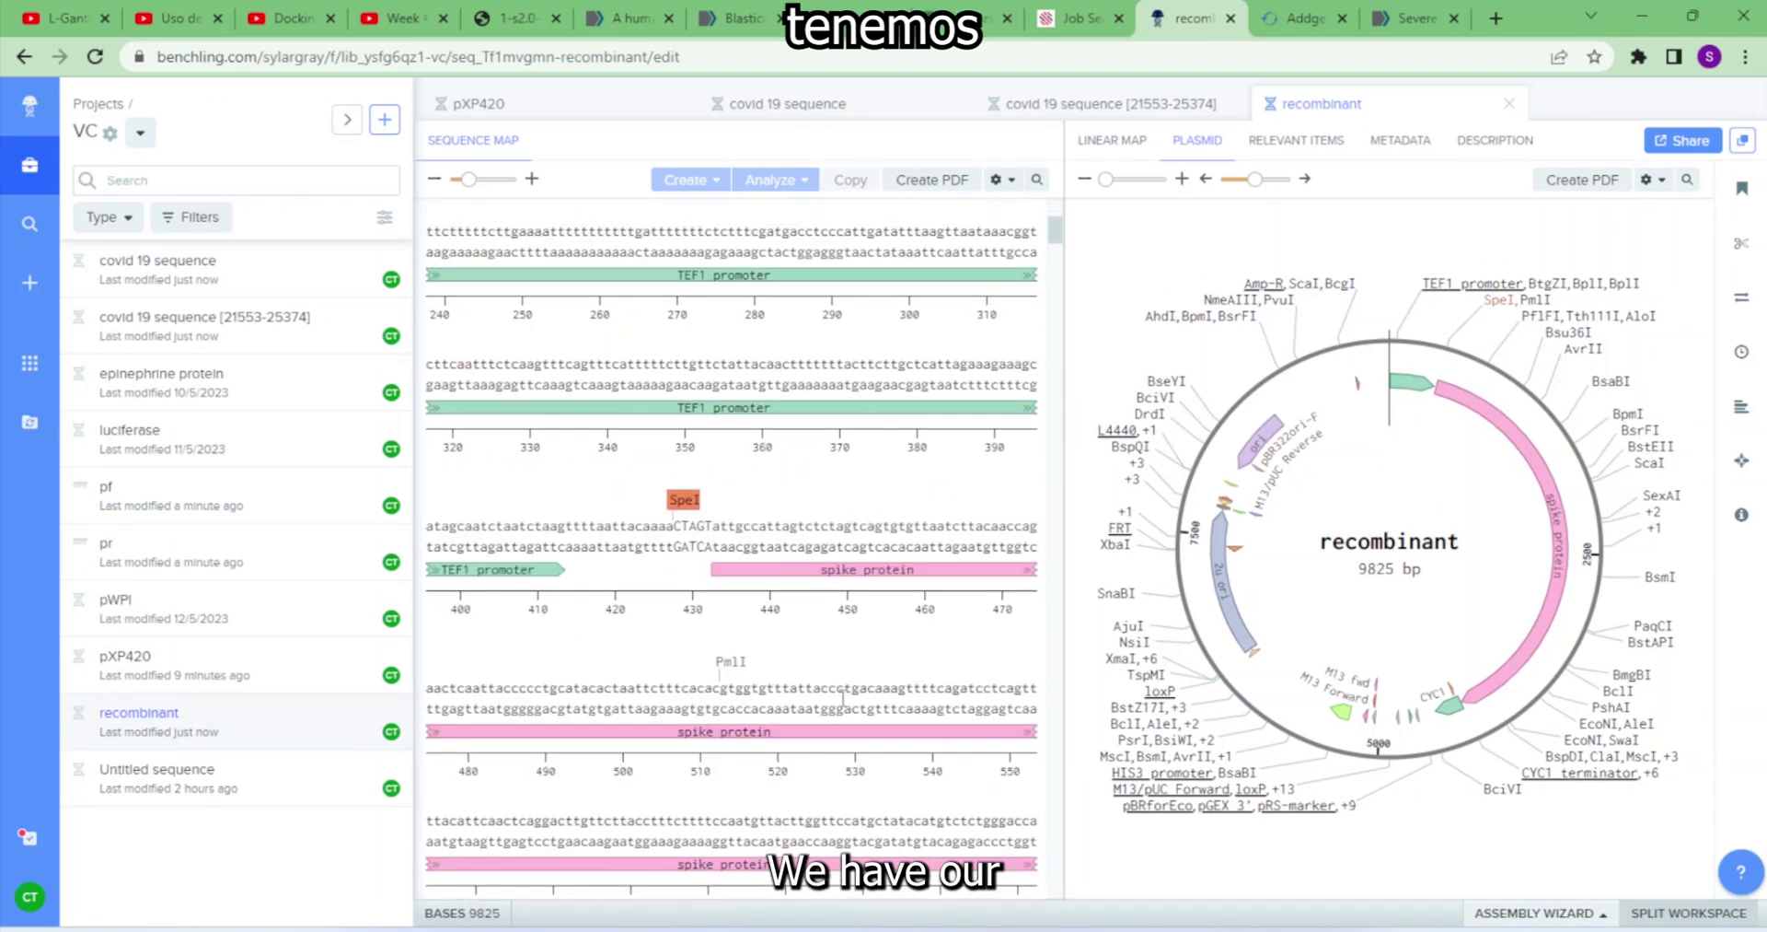
scroll(838, 644, down, 3)
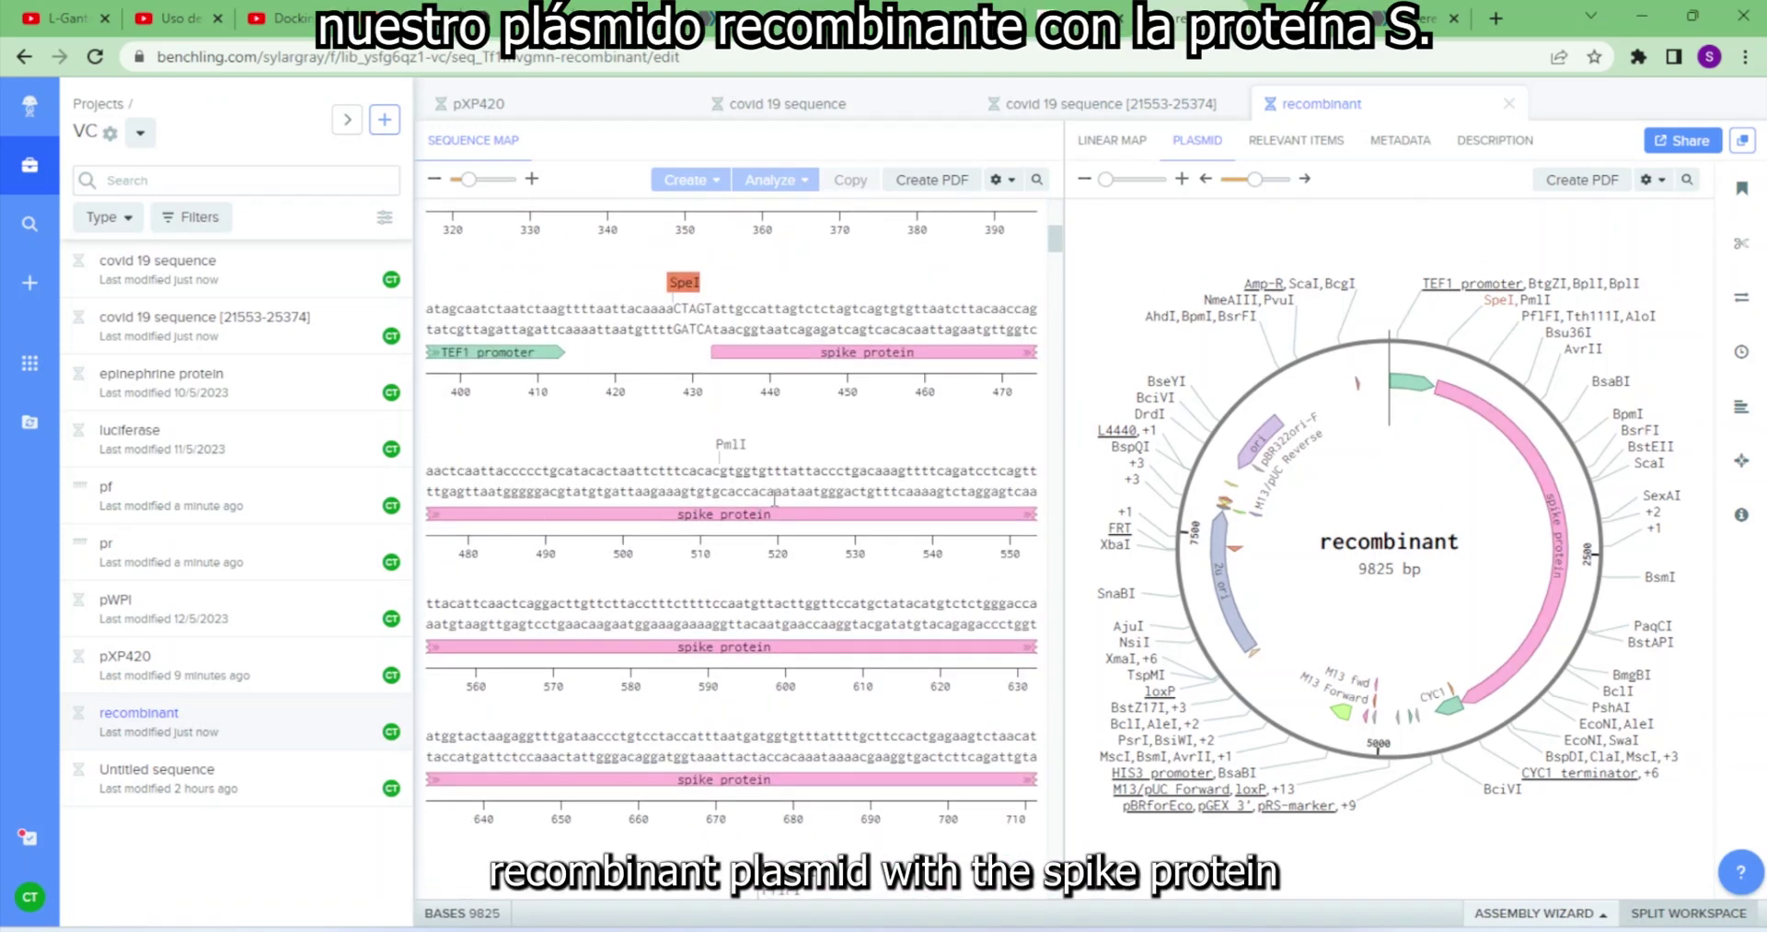
scroll(736, 553, down, 2)
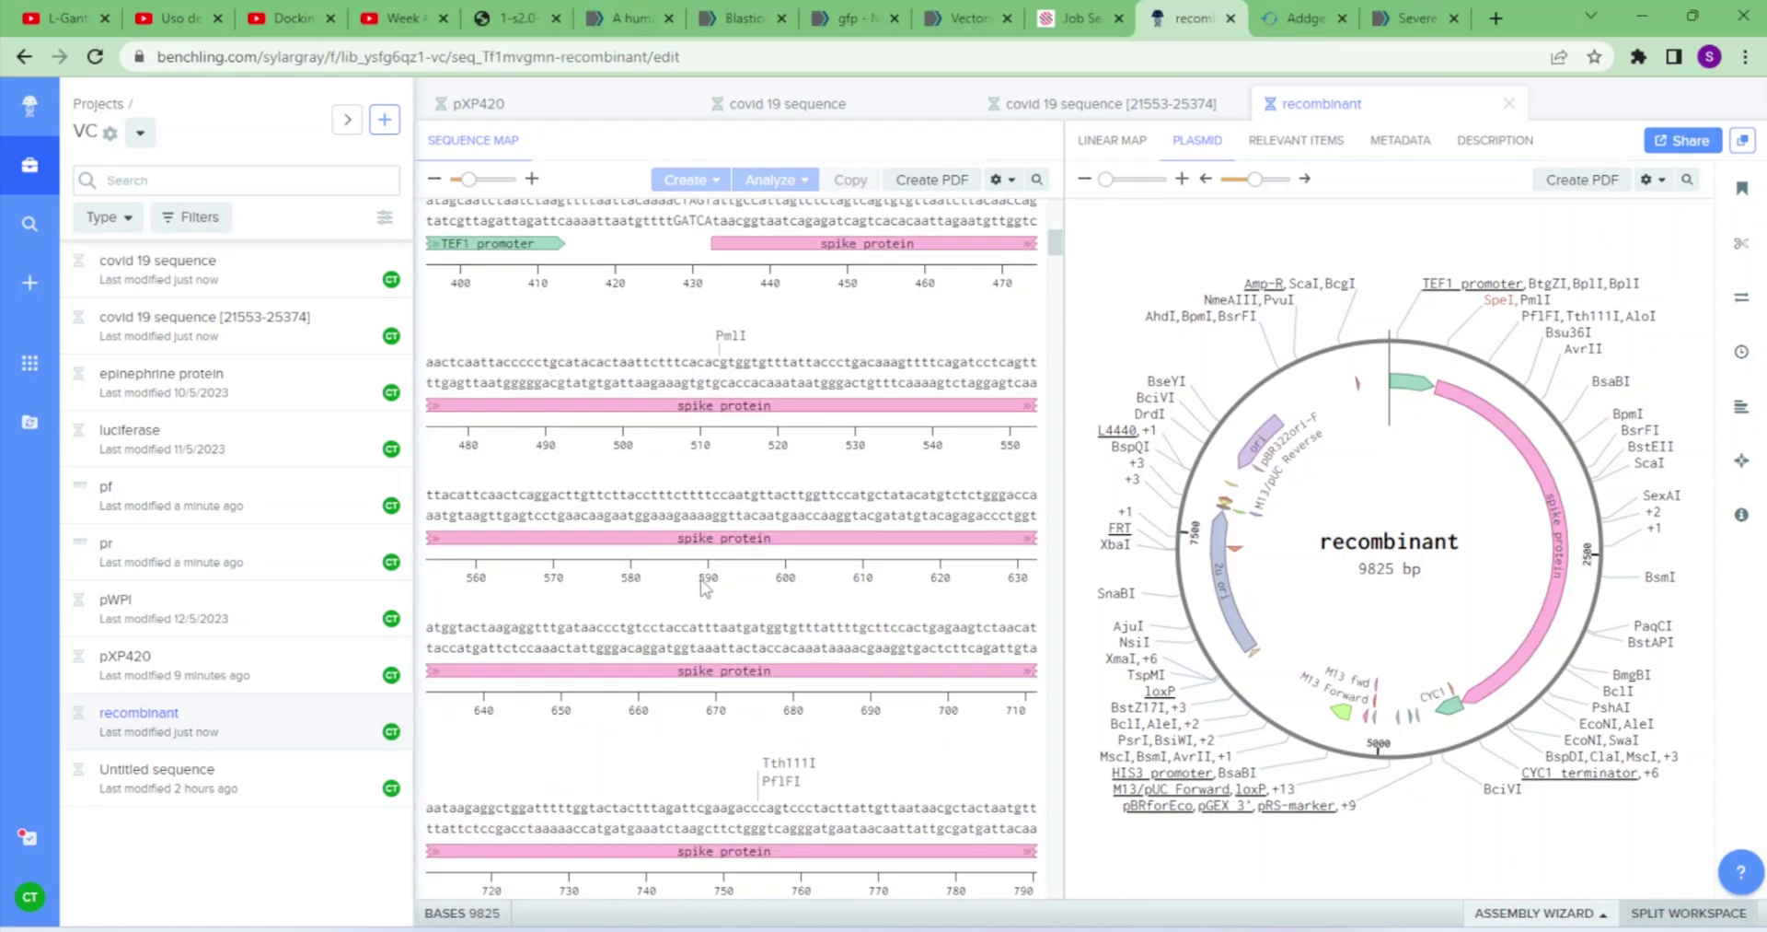
scroll(718, 584, down, 6)
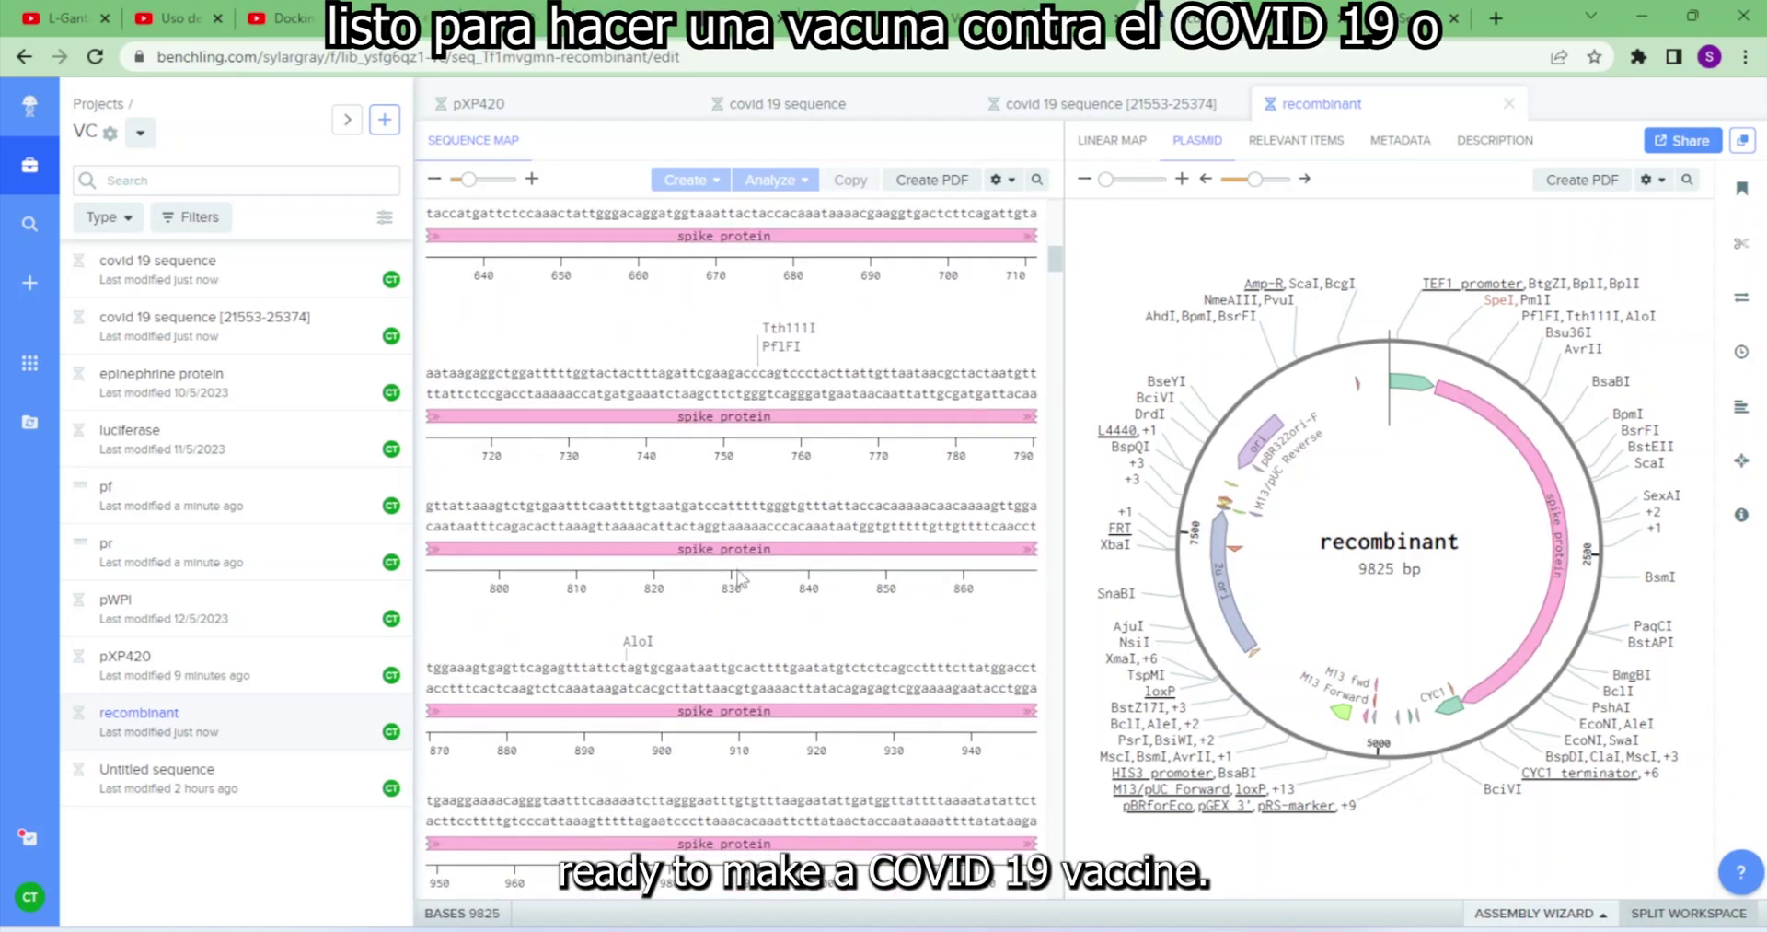